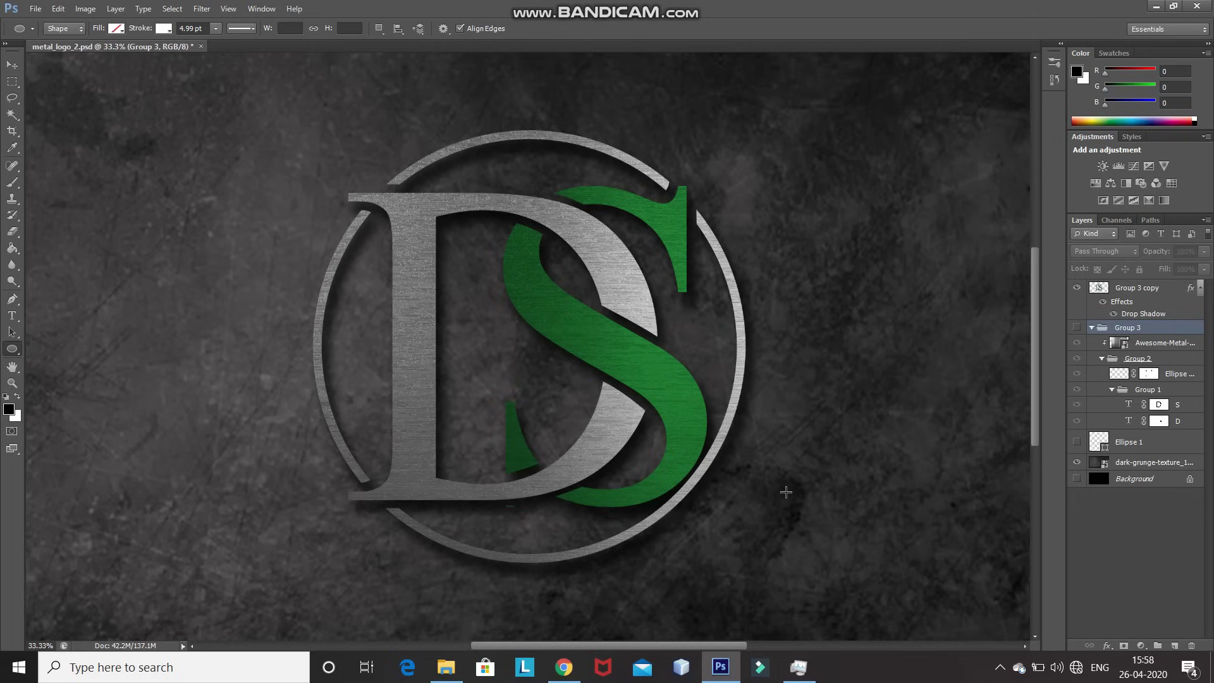
Step: Create a new 5119 by 2880 pixel RGB document at 600 pixels per inch with a white background
left_click(35, 10)
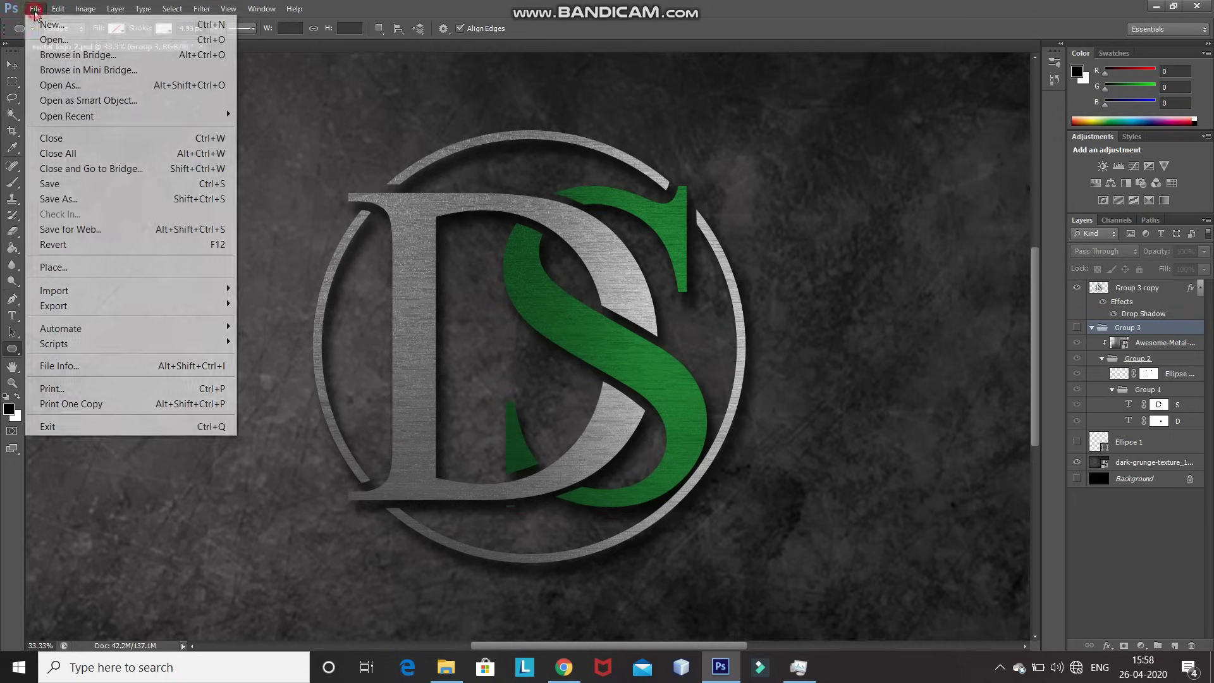
left_click(51, 24)
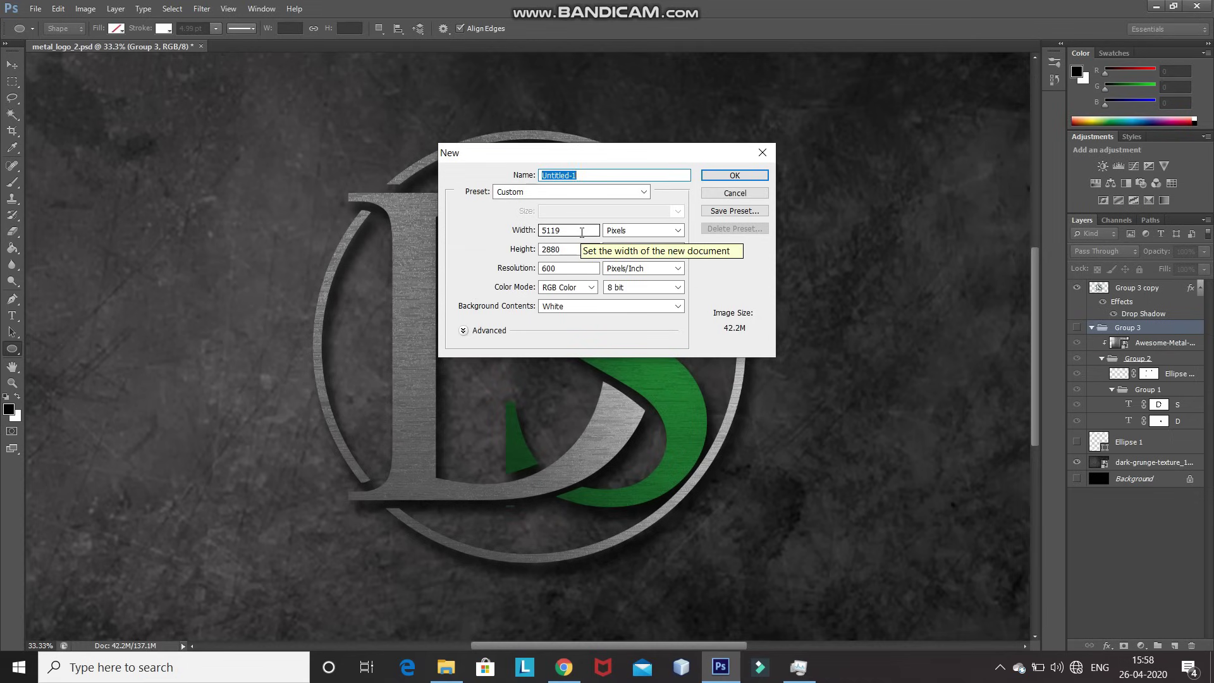
left_click(582, 232)
key("Tab")
key("Tab")
key("Tab")
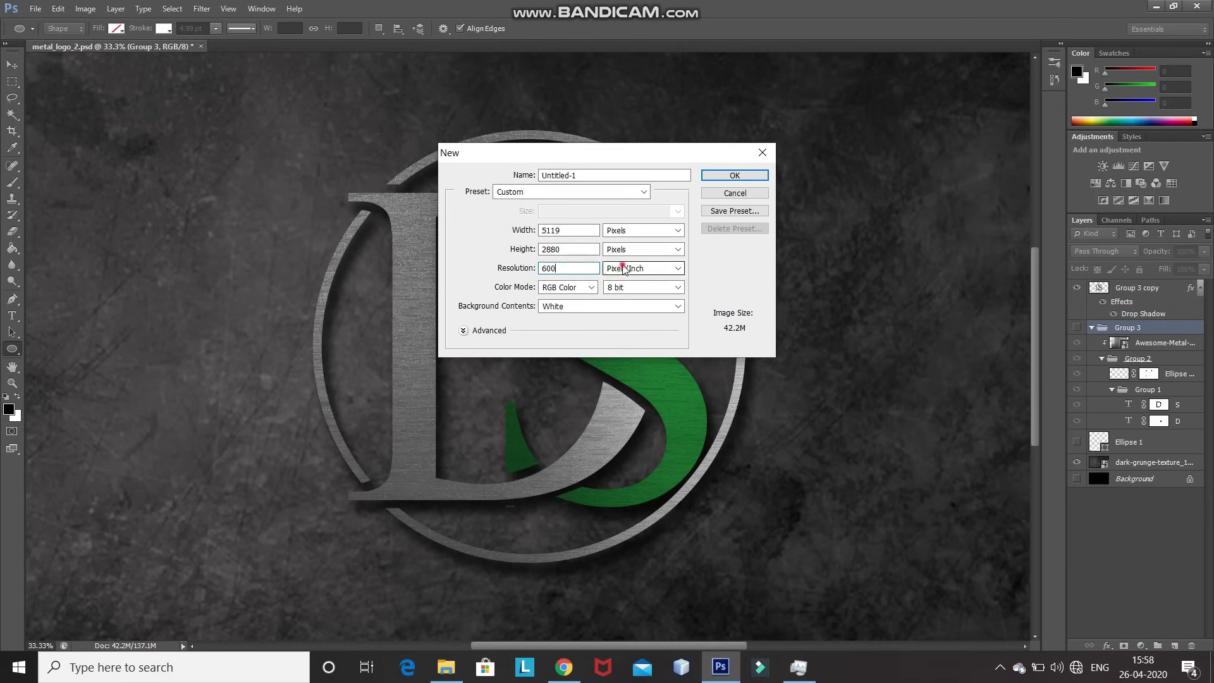
left_click(716, 181)
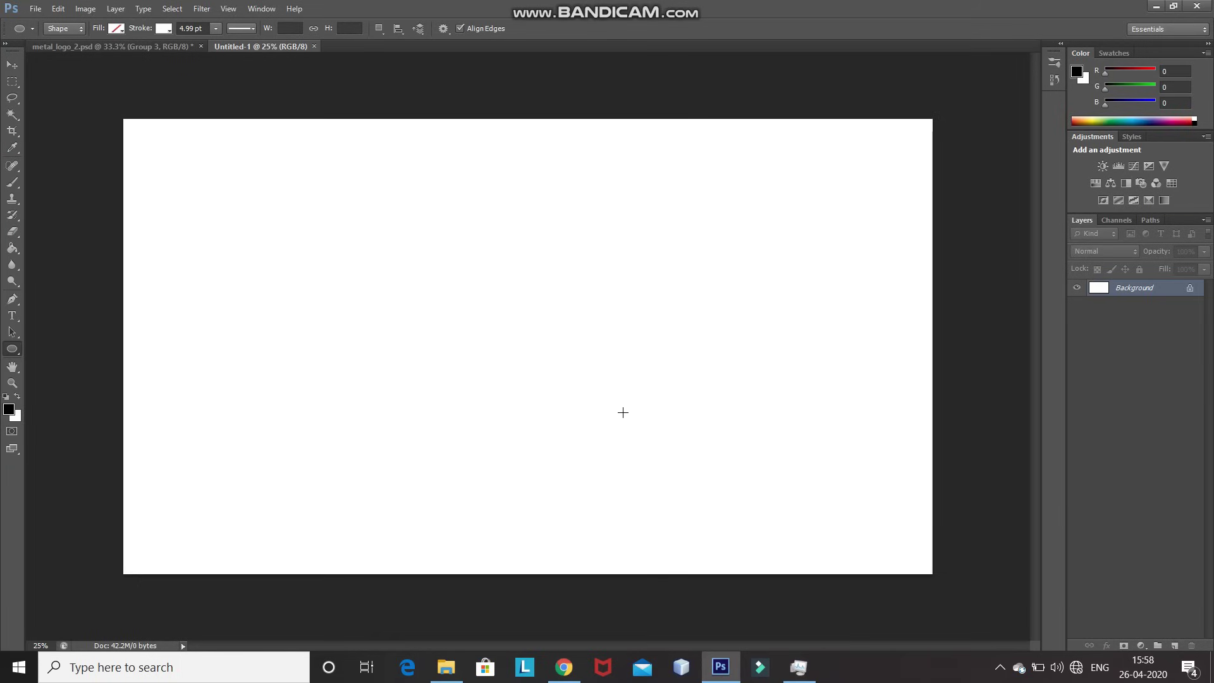
Step: Fill the background layer with black using the Paint Bucket tool
left_click(11, 250)
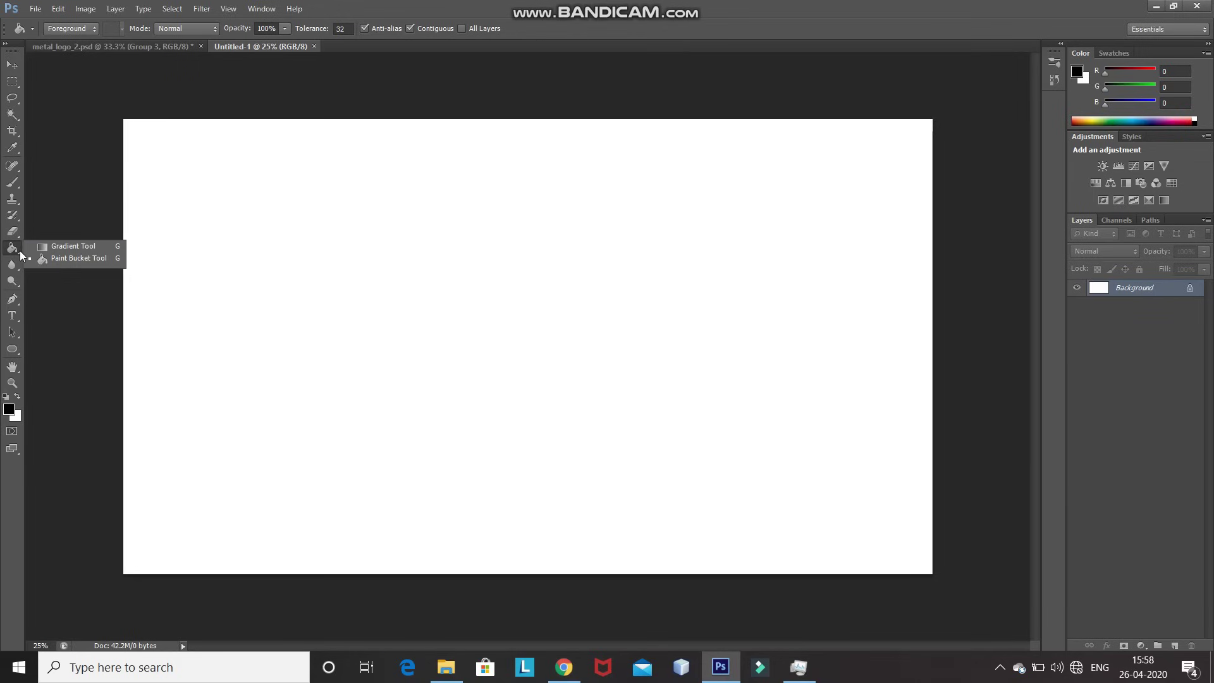
left_click(39, 259)
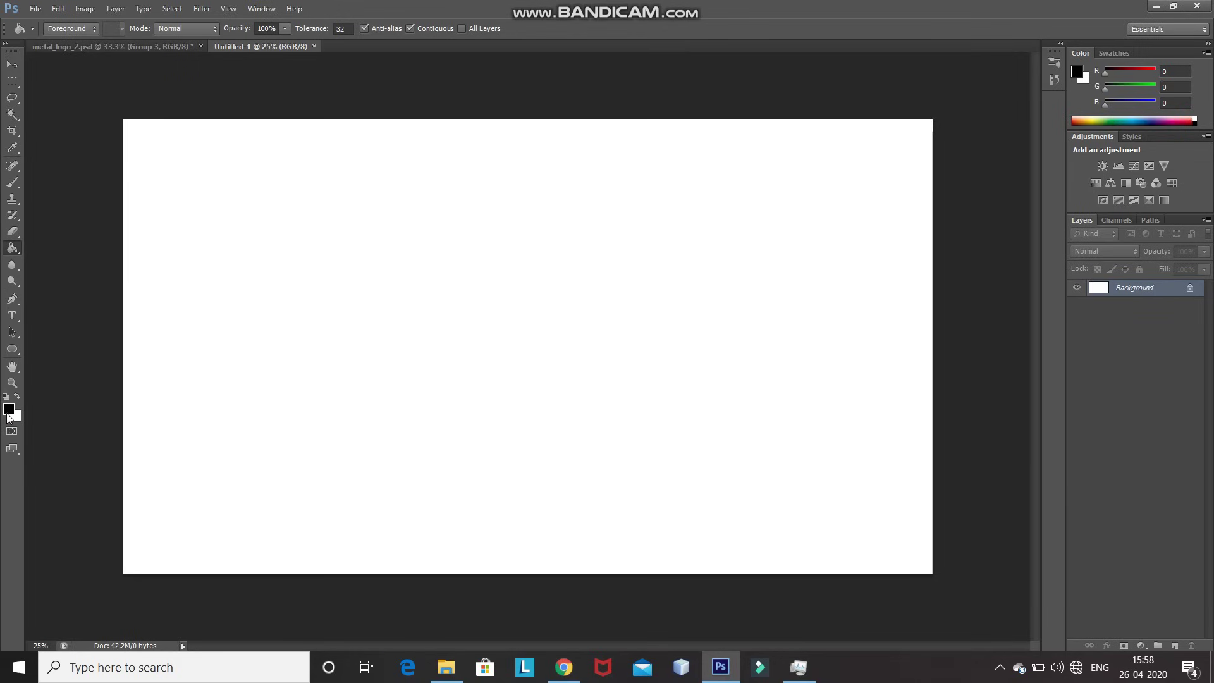
left_click(8, 409)
left_click(880, 155)
left_click(506, 408)
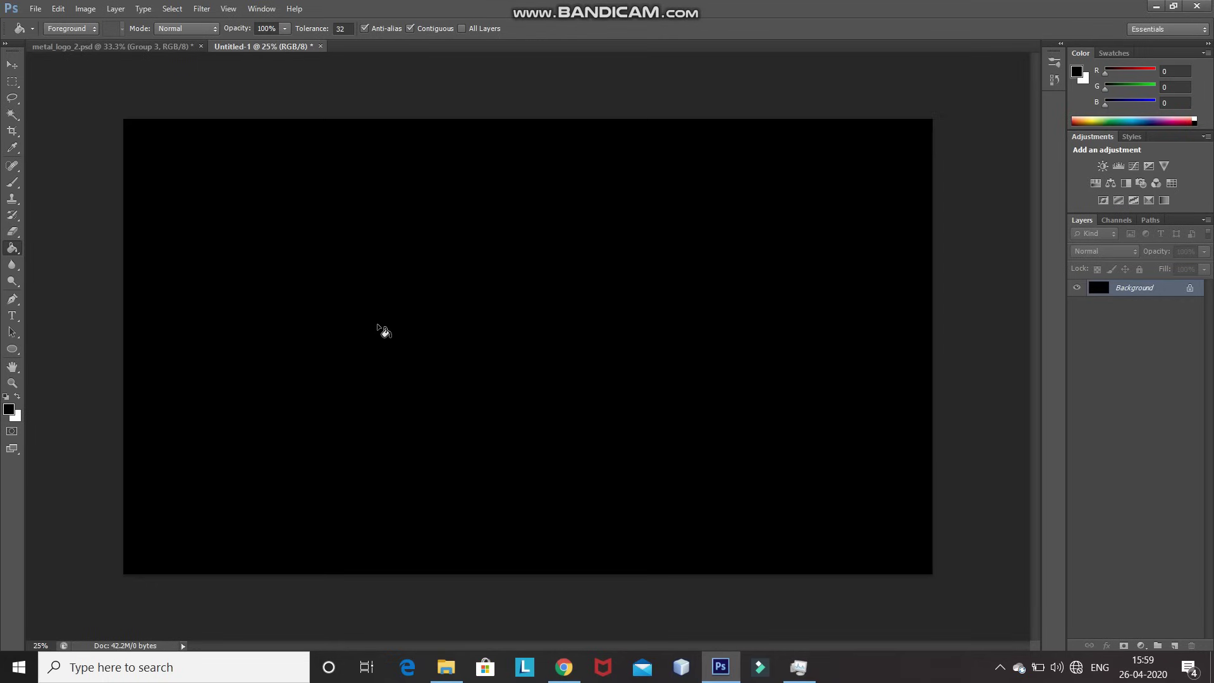
Step: Set up horizontal text in Times New Roman Regular at 264 pt with a white foreground color
left_click(12, 317)
left_click(44, 316)
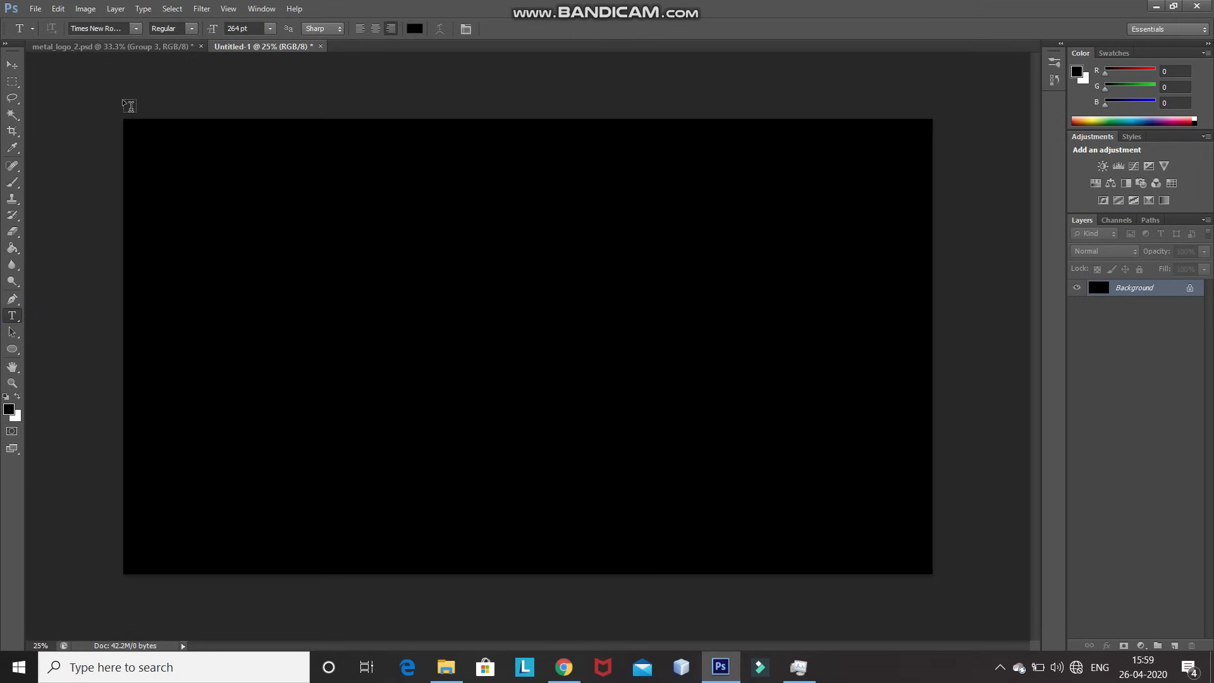
left_click(135, 29)
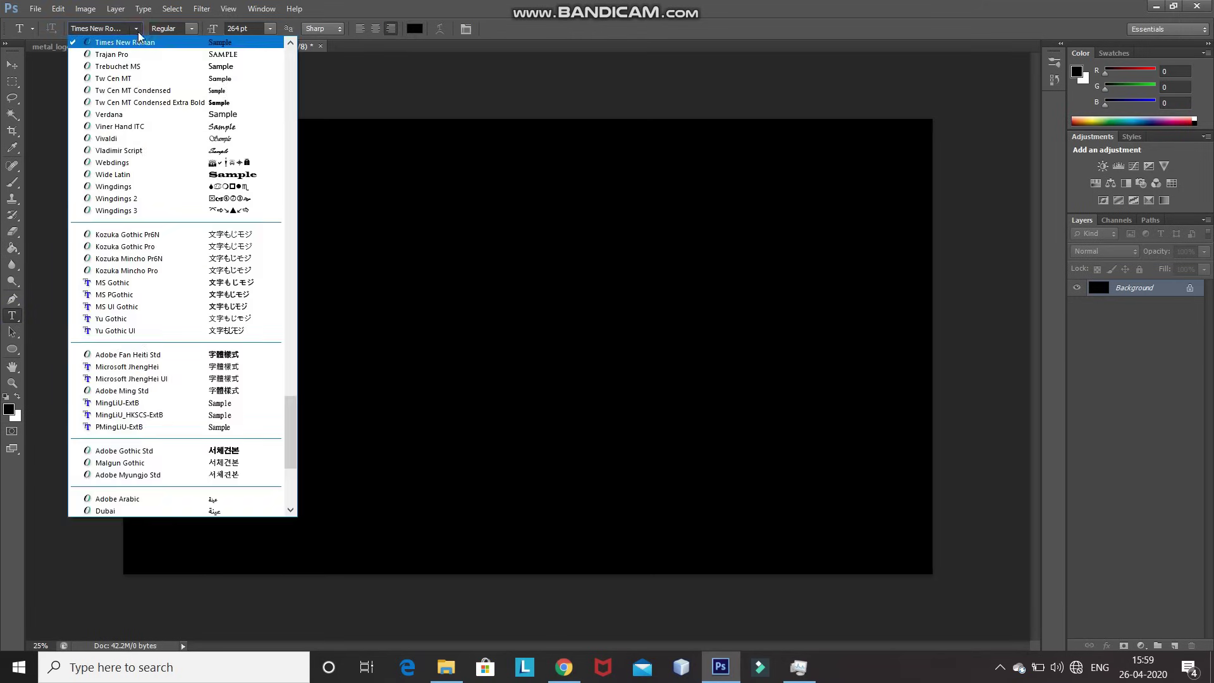
left_click(135, 43)
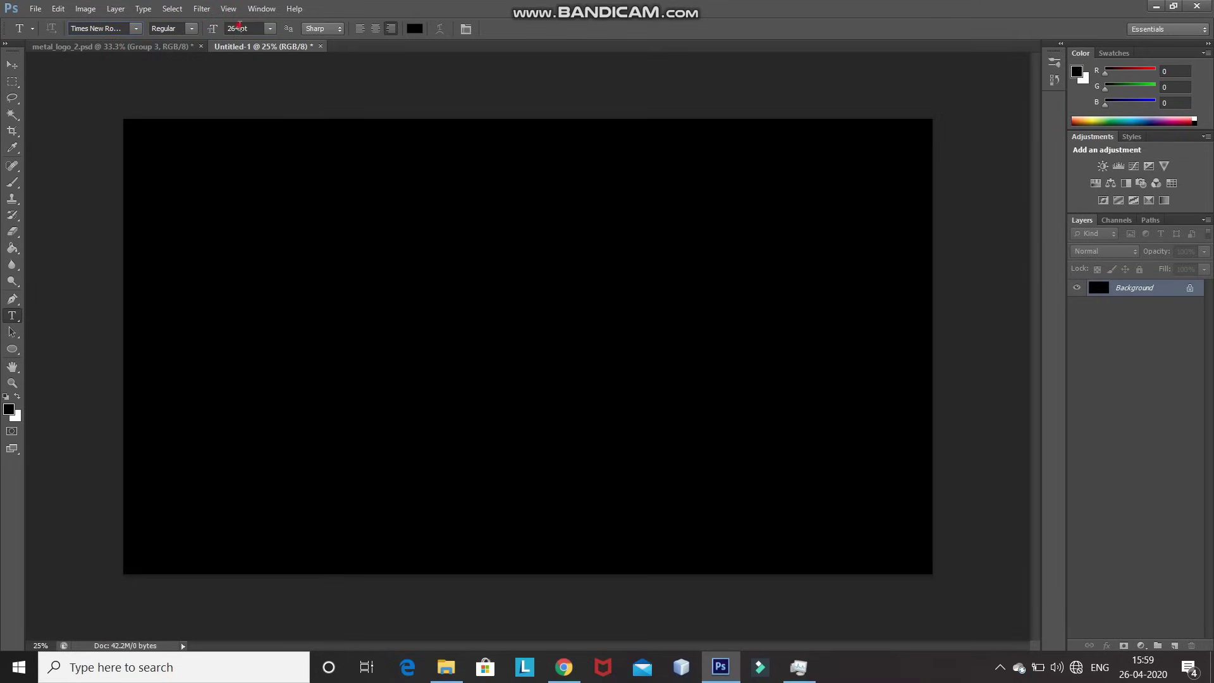
left_click(239, 28)
left_click(18, 396)
left_click(9, 409)
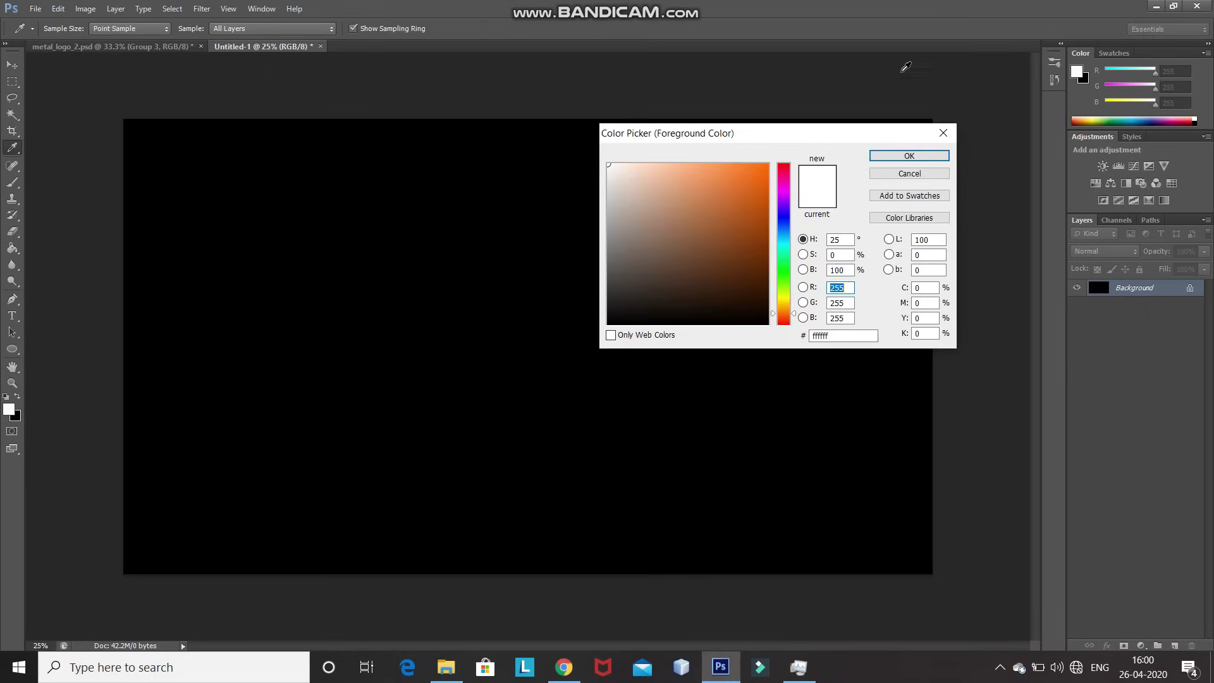
left_click(892, 156)
Step: Add the letter D as a text layer and move it to the middle of the canvas
key("t")
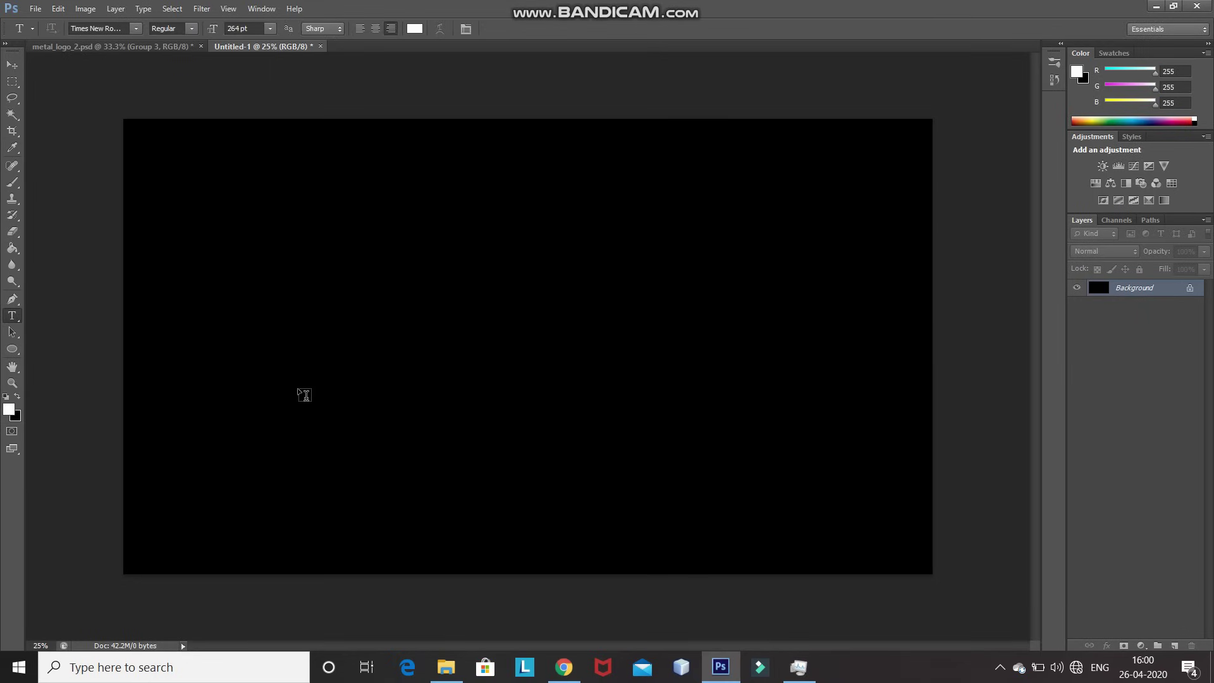
left_click(380, 331)
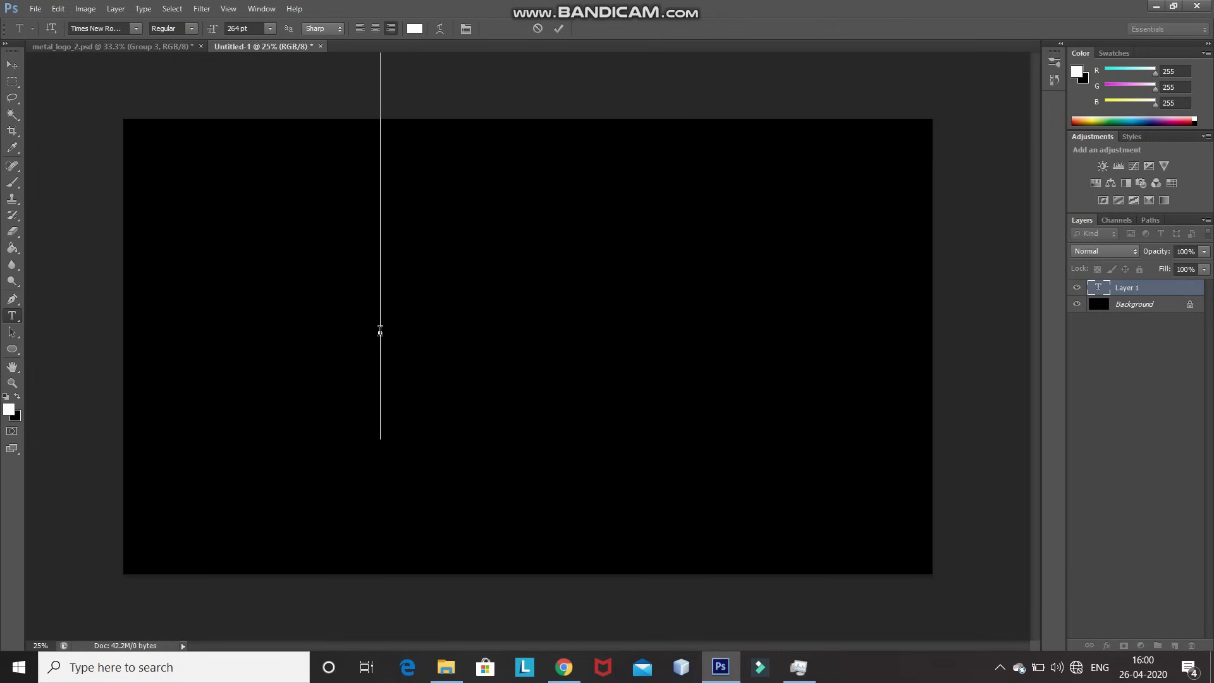
type("D")
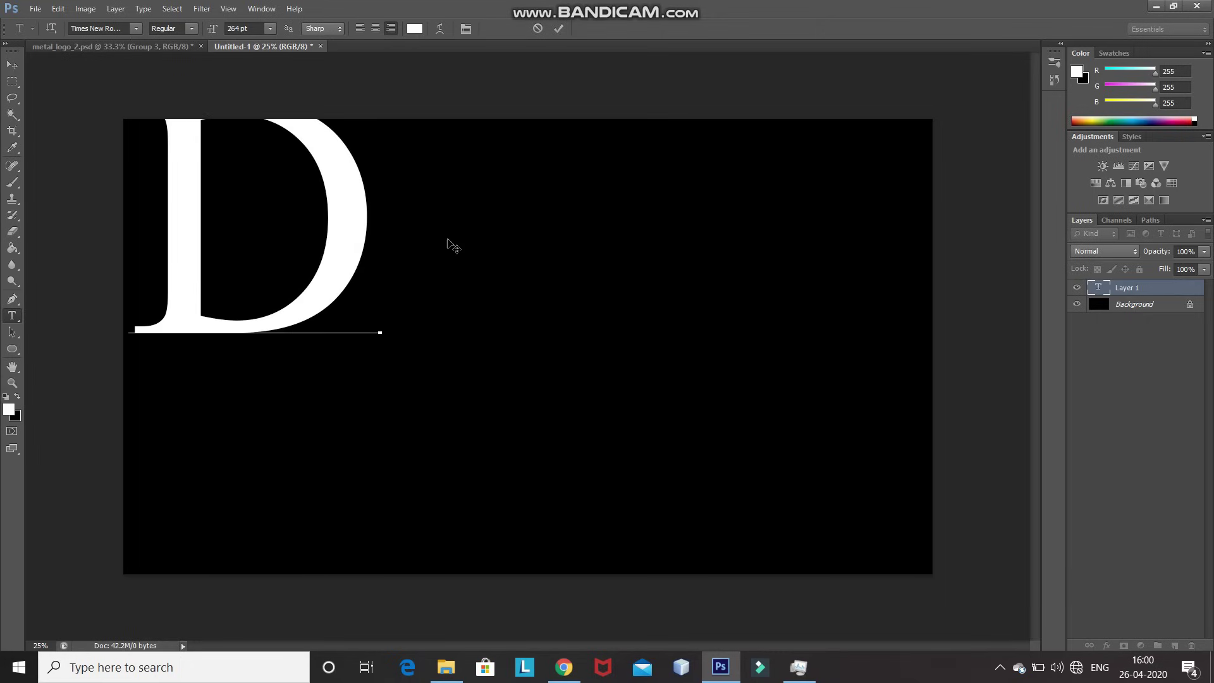
left_click(558, 29)
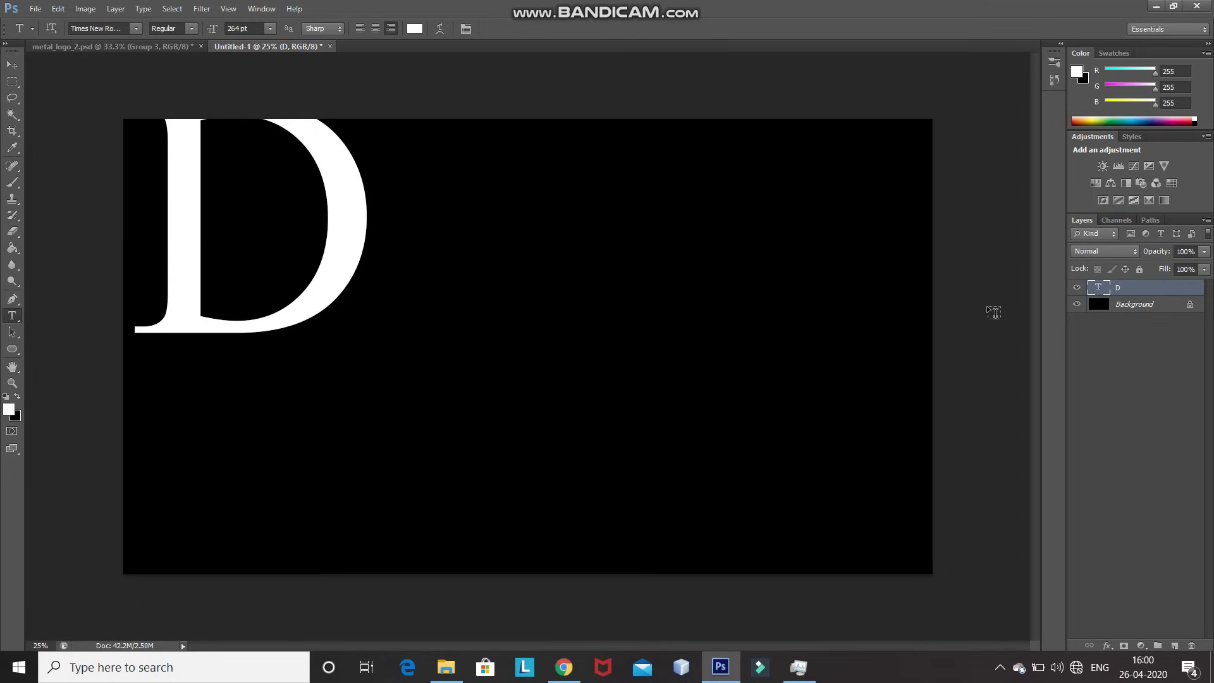
left_click(21, 63)
left_click_drag(329, 256, 587, 382)
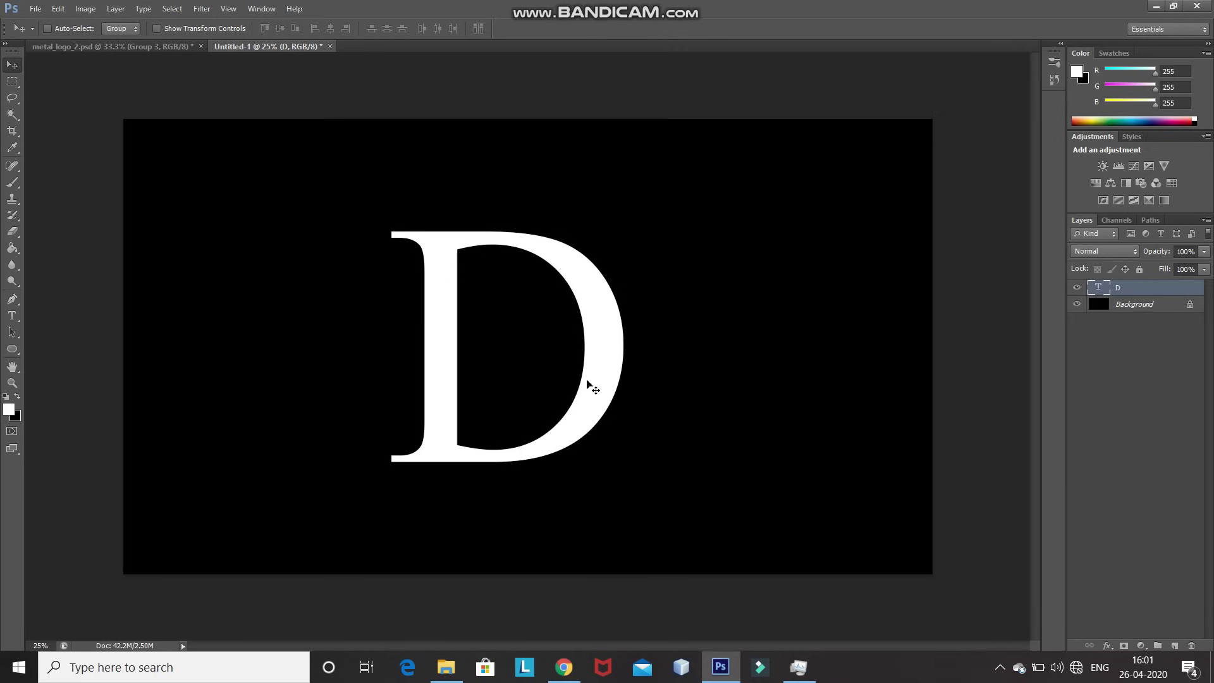
Step: Duplicate the D text layer and place the copy to the right of the original letter
key("ctrl+j")
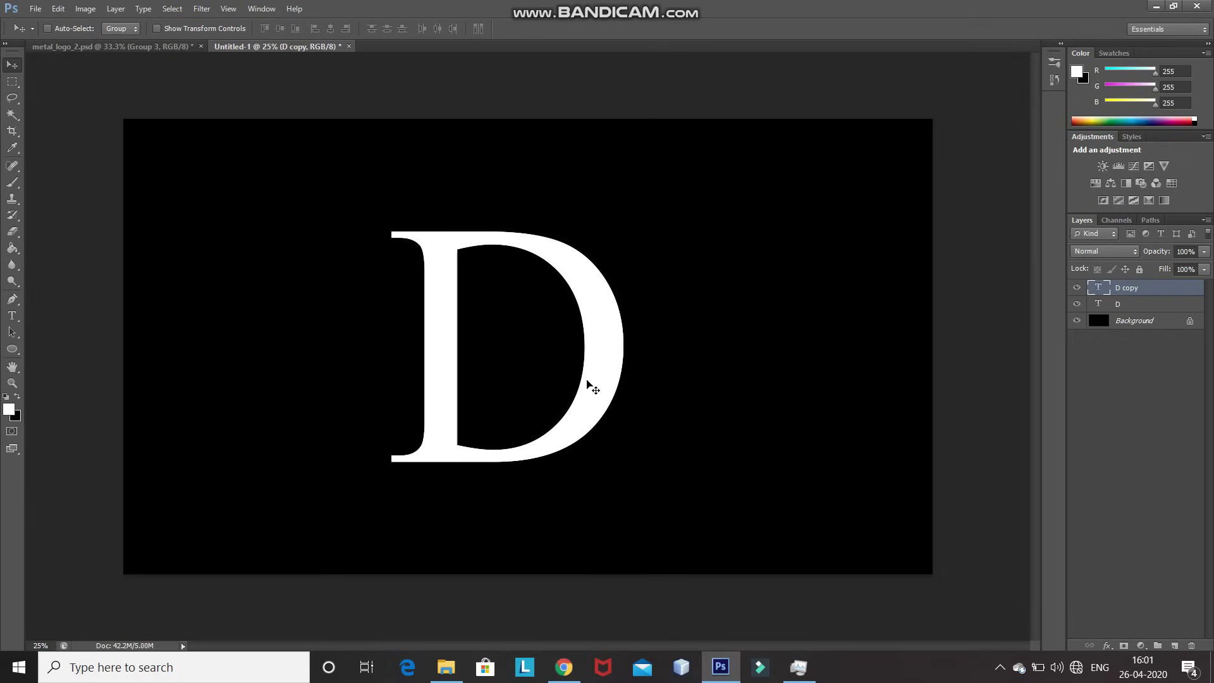
left_click(587, 380)
left_click_drag(587, 380, 800, 349)
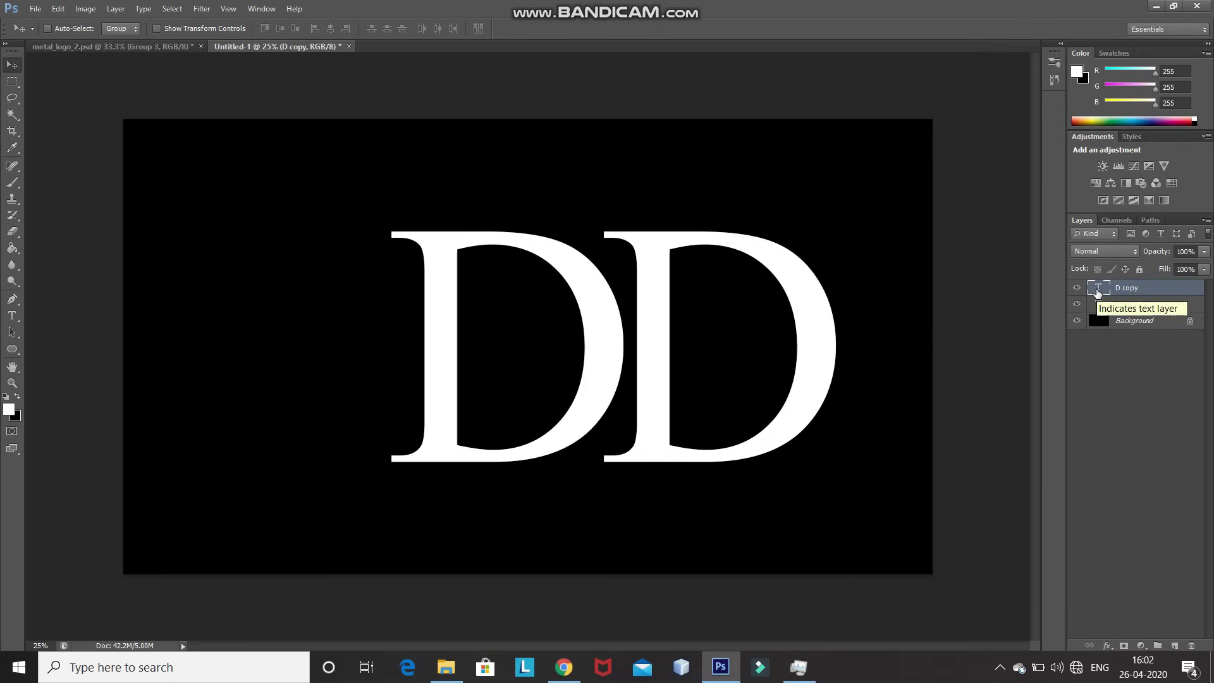
Step: Replace the letter in the duplicated text layer with S
double_click(1098, 289)
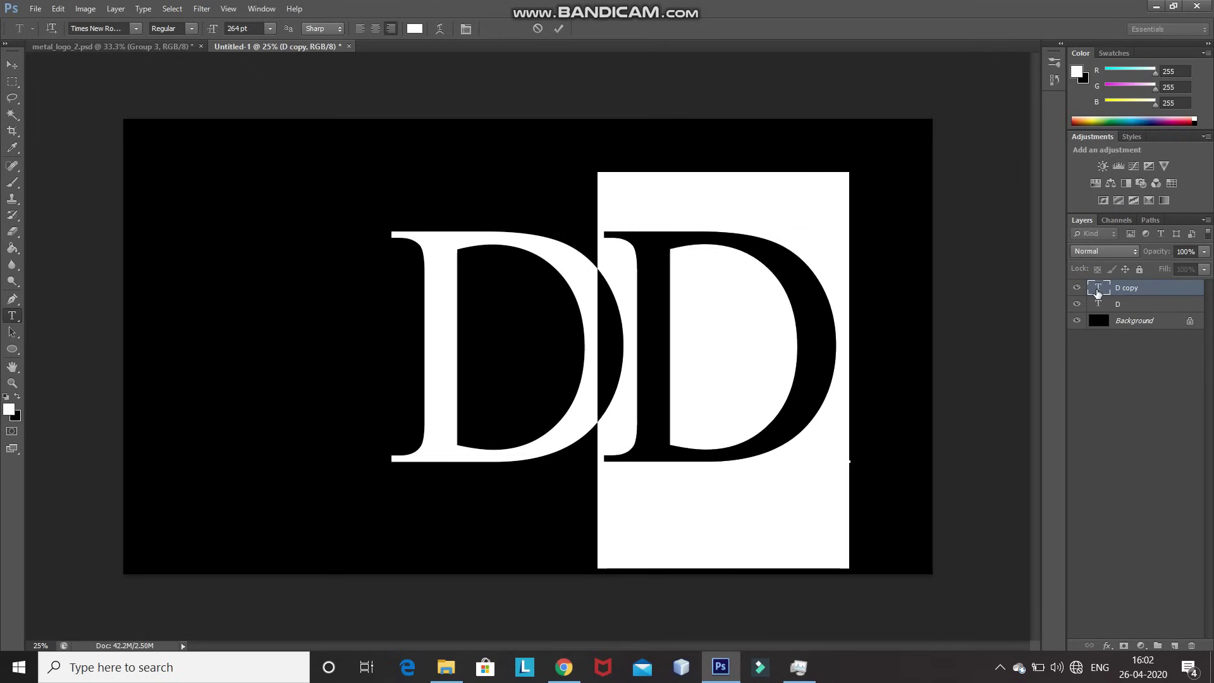
key("Right")
key("BackSpace")
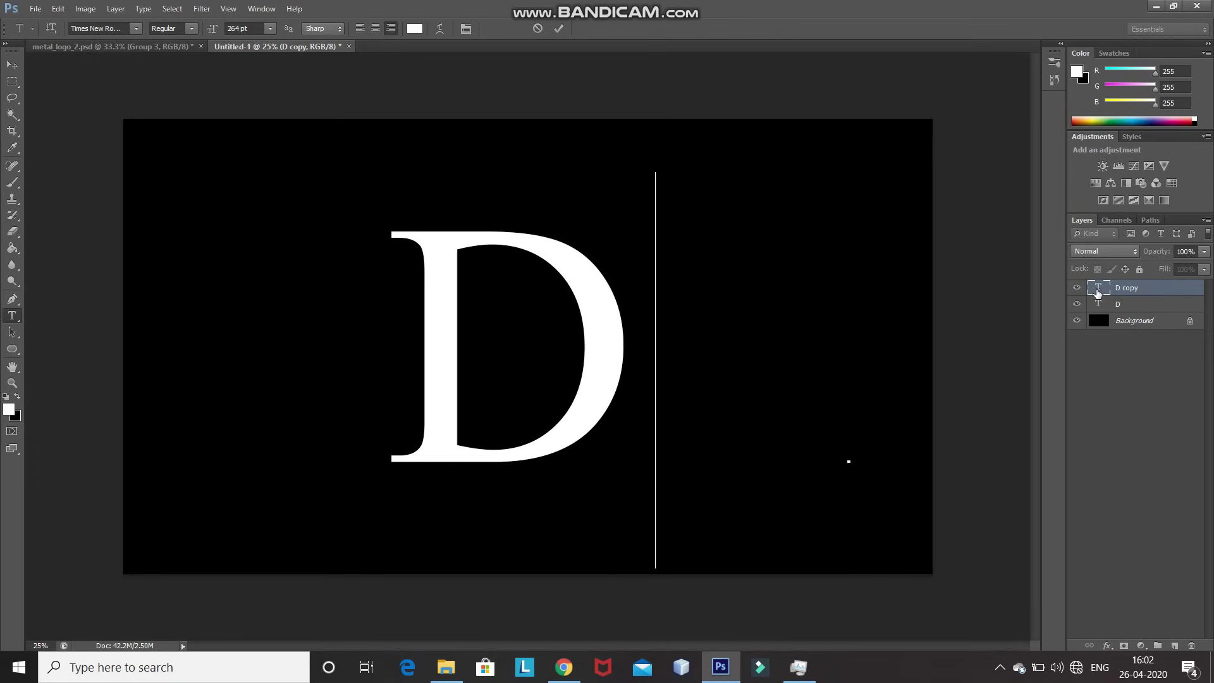
type("S")
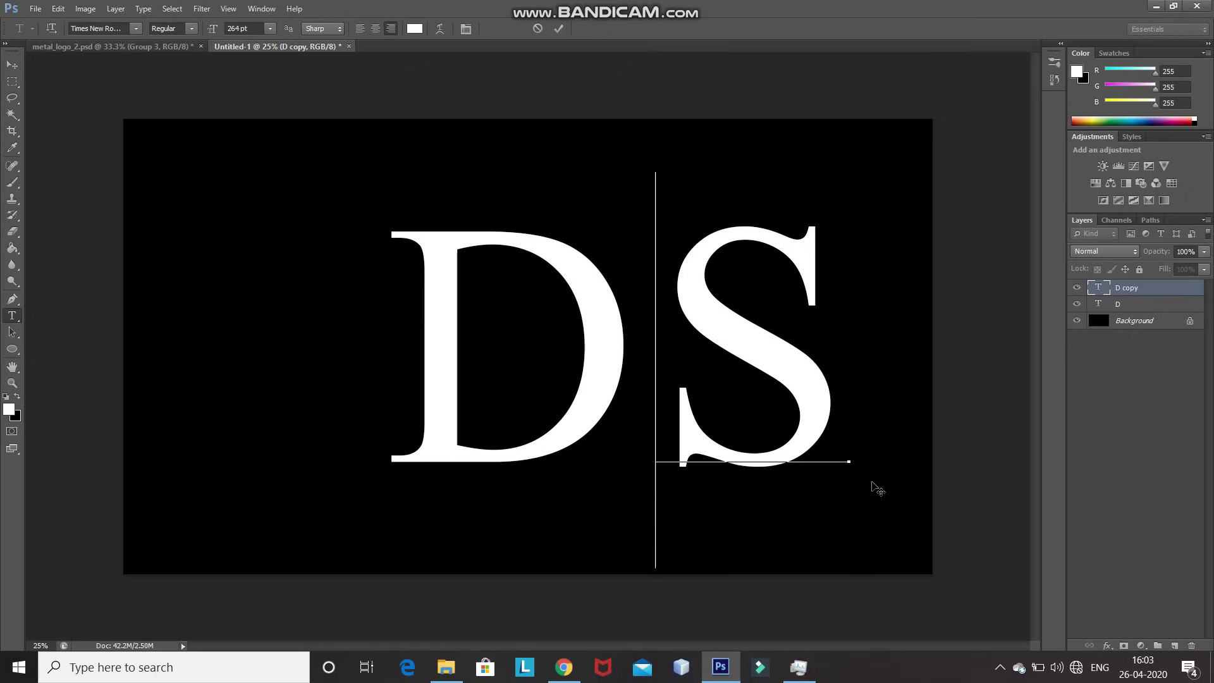
key("ctrl")
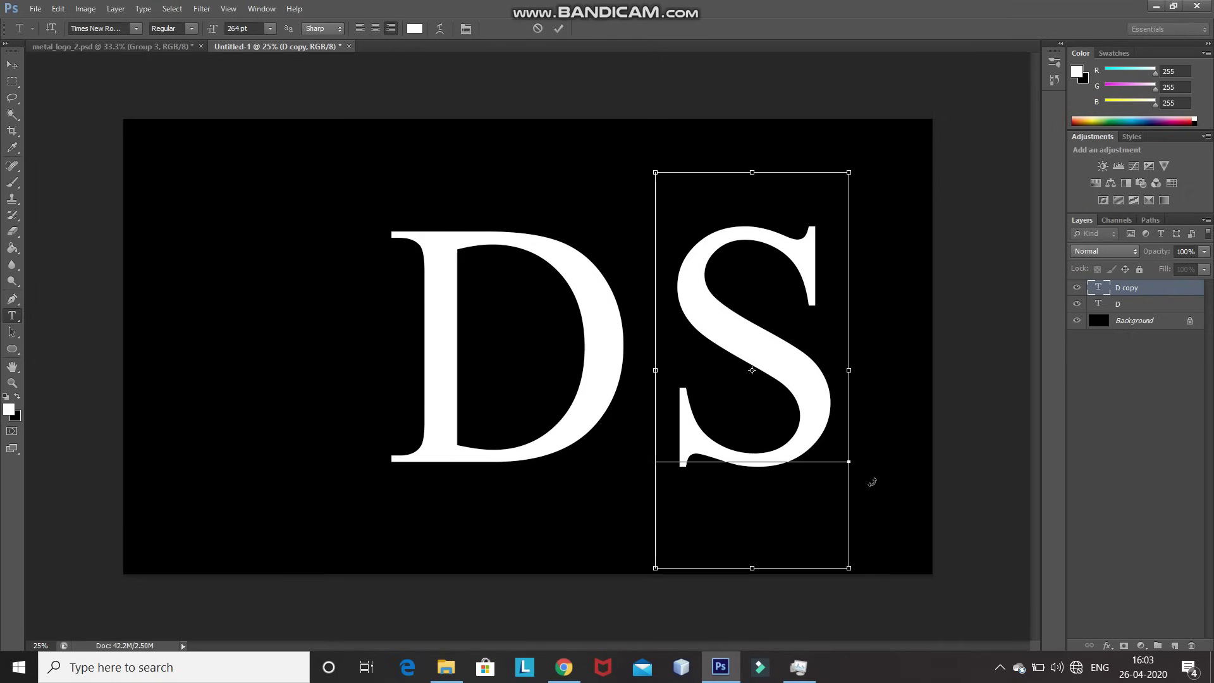
Step: Color the S green with hex value 2baa40 and move it so it overlaps the right half of the D
key("ctrl+a")
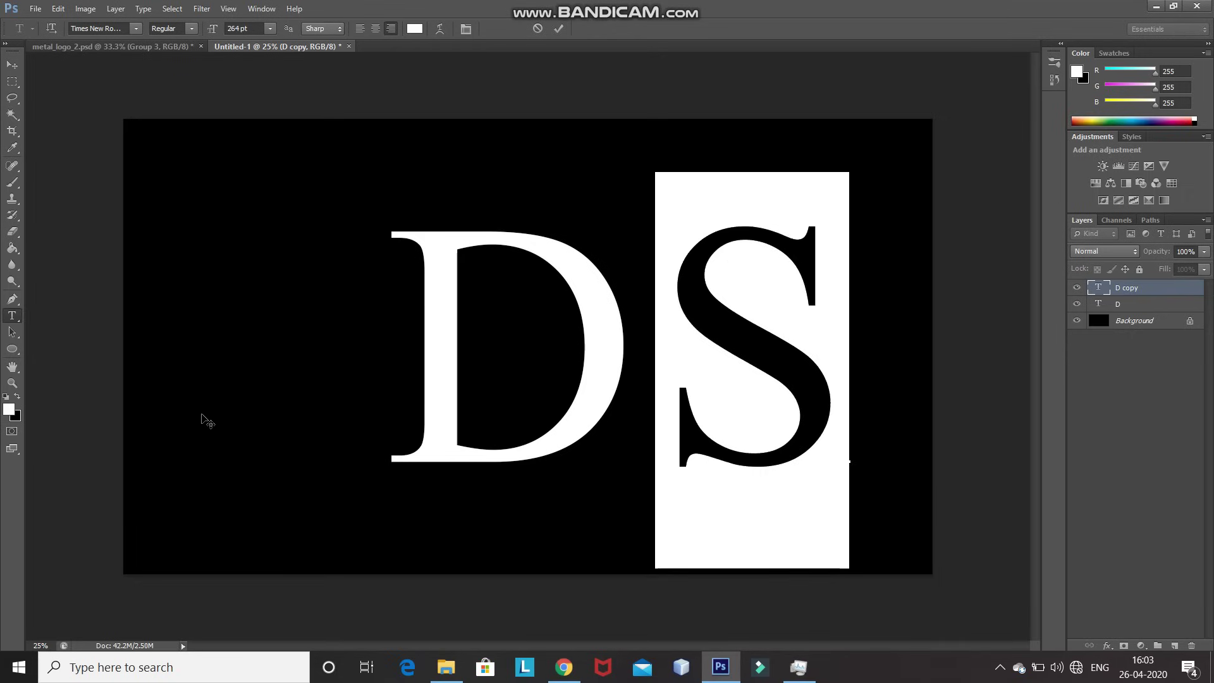
left_click(11, 412)
left_click(841, 335)
key("BackSpace")
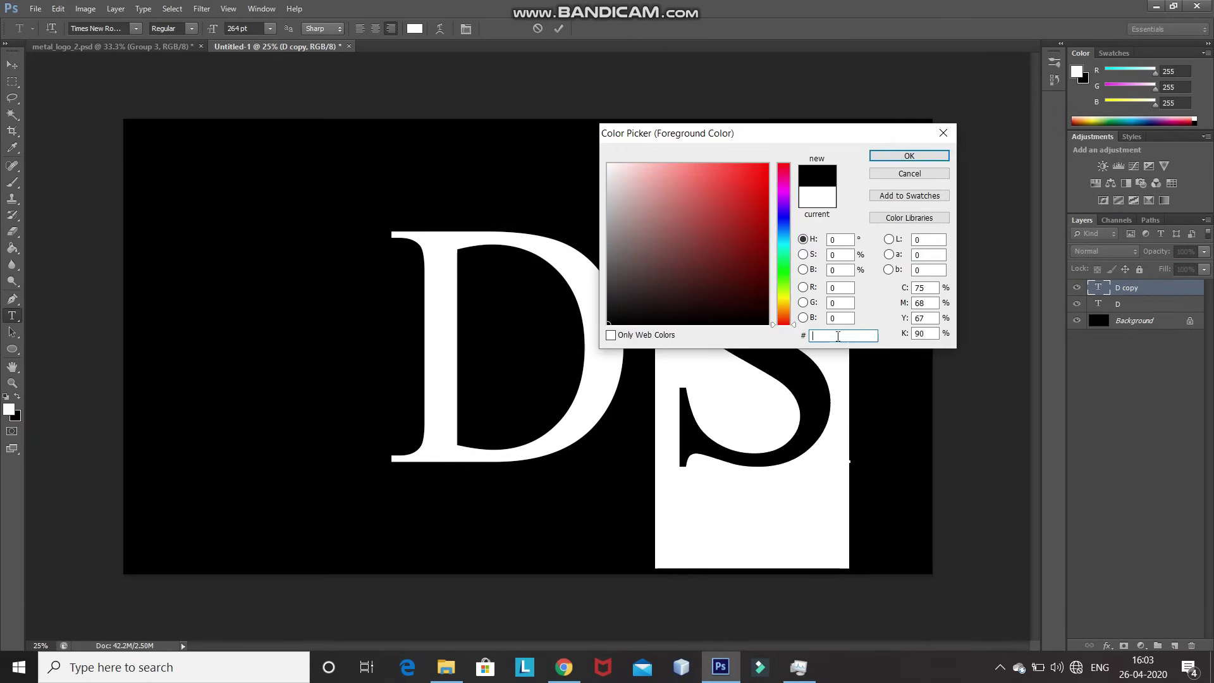
type("2baa40")
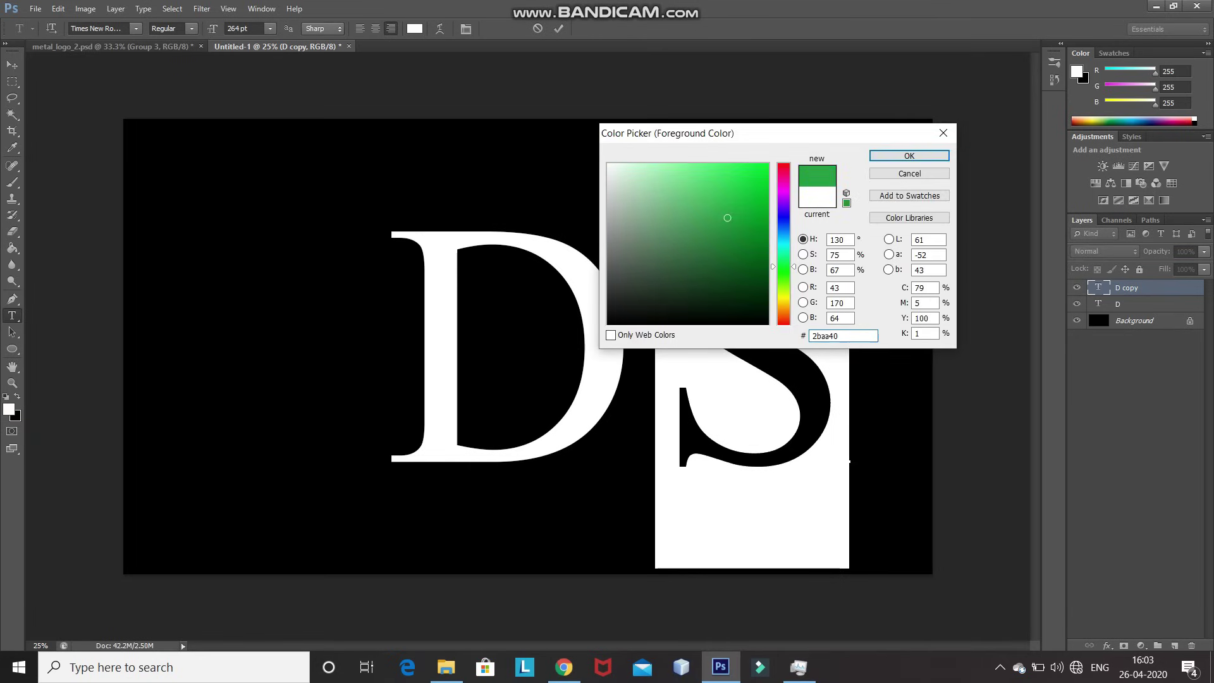
left_click(908, 157)
left_click(558, 29)
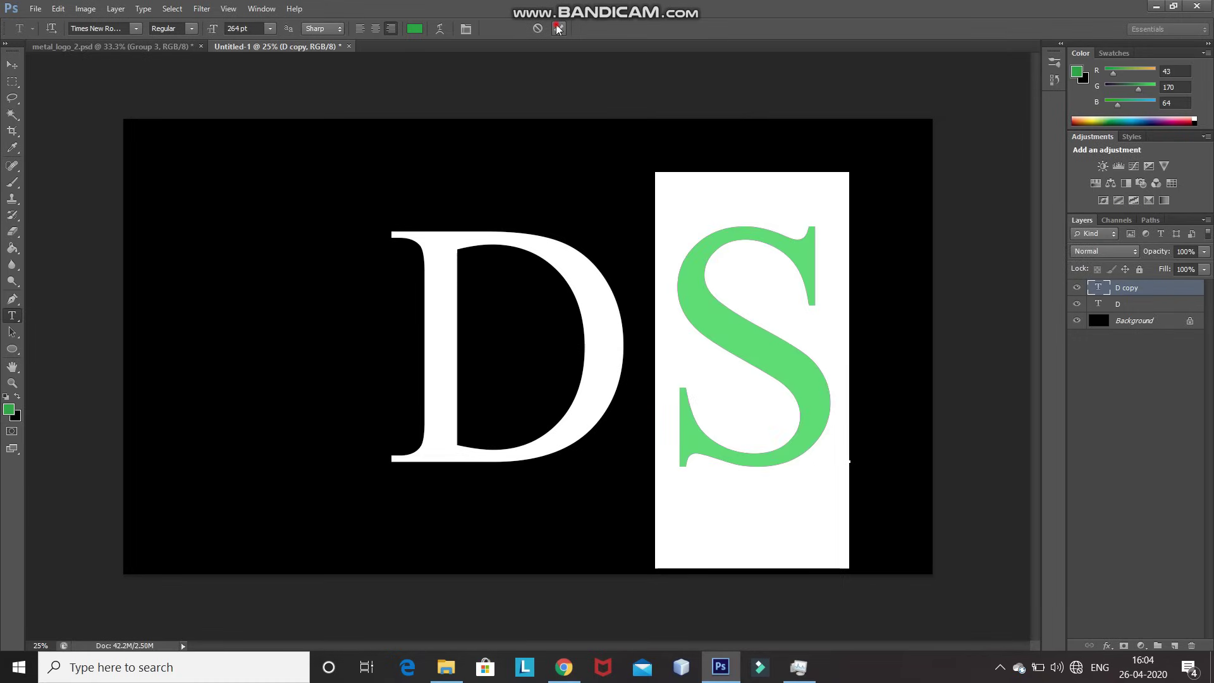
key("v")
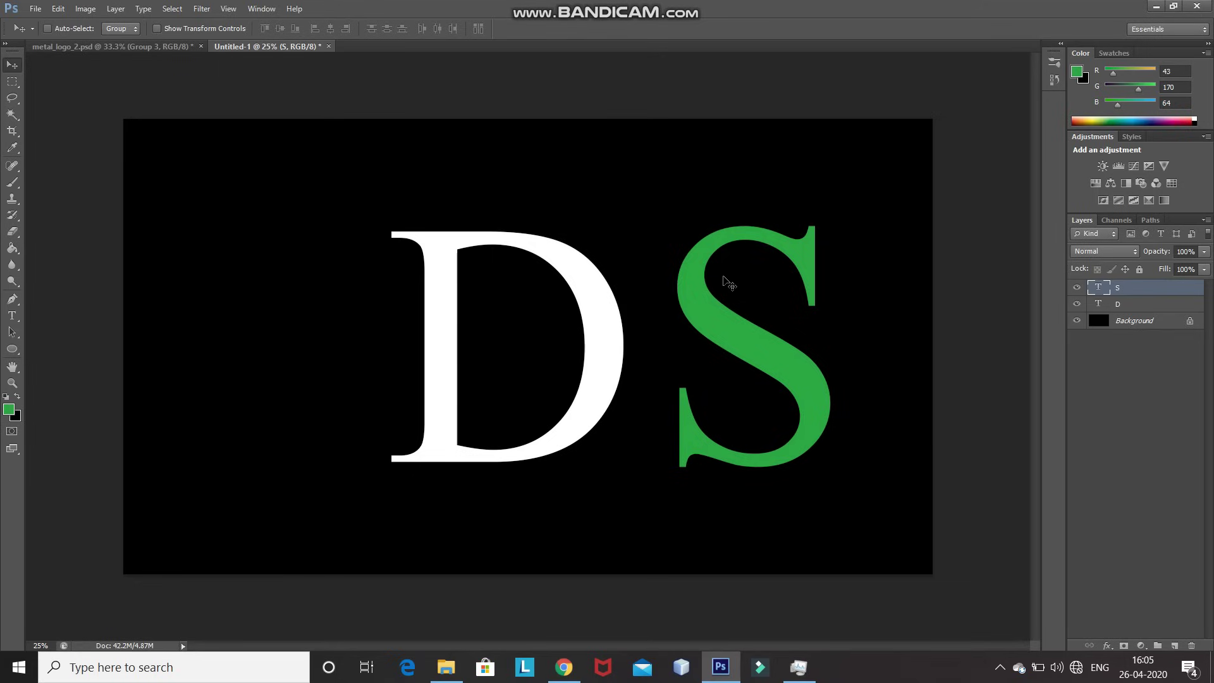
left_click_drag(725, 277, 553, 275)
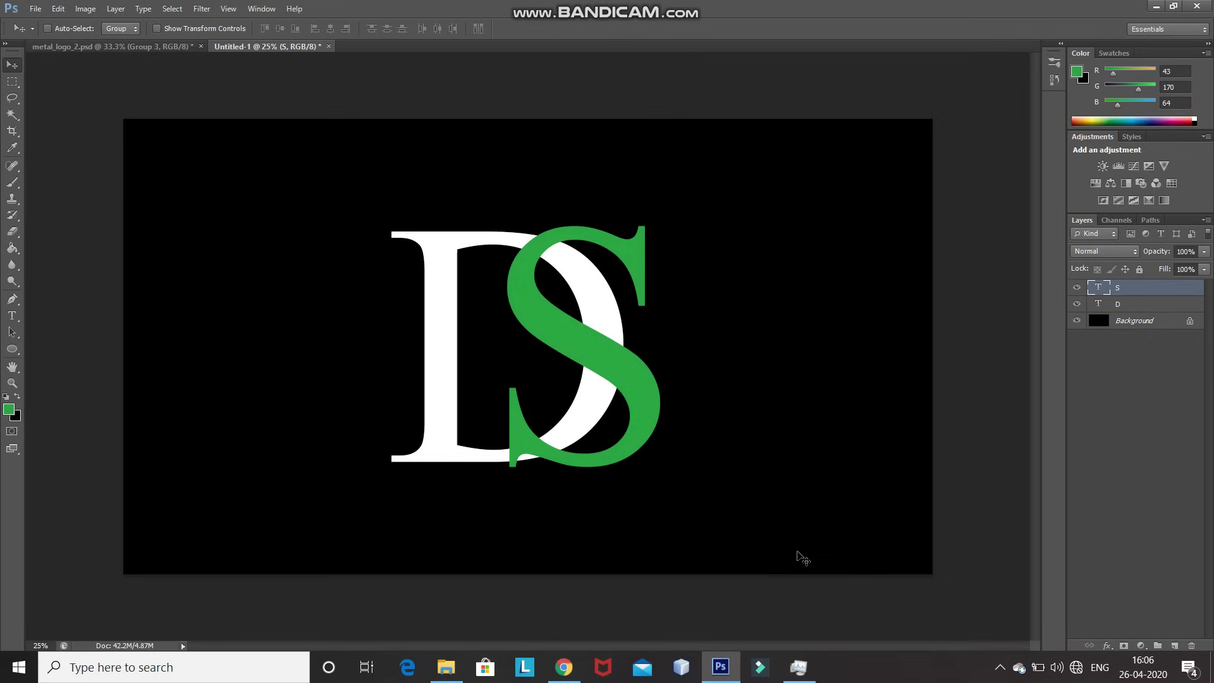
Step: Group the S and D text layers and center the group horizontally on the background
left_click(1146, 306)
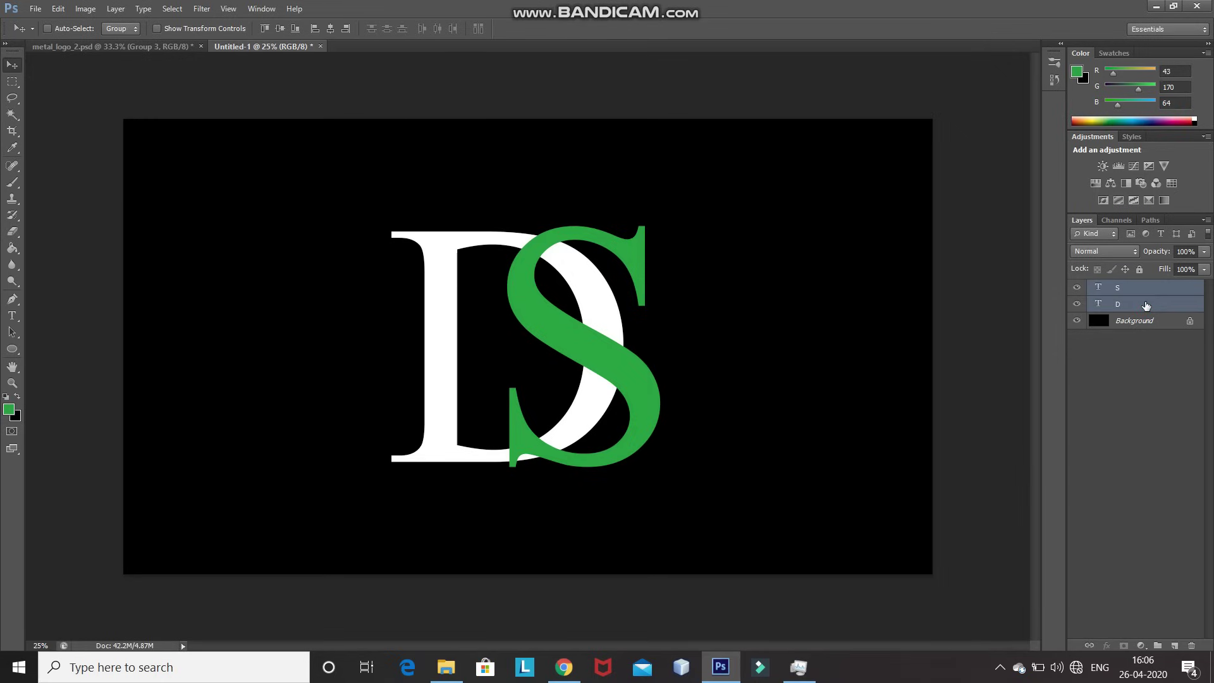
key("ctrl+g")
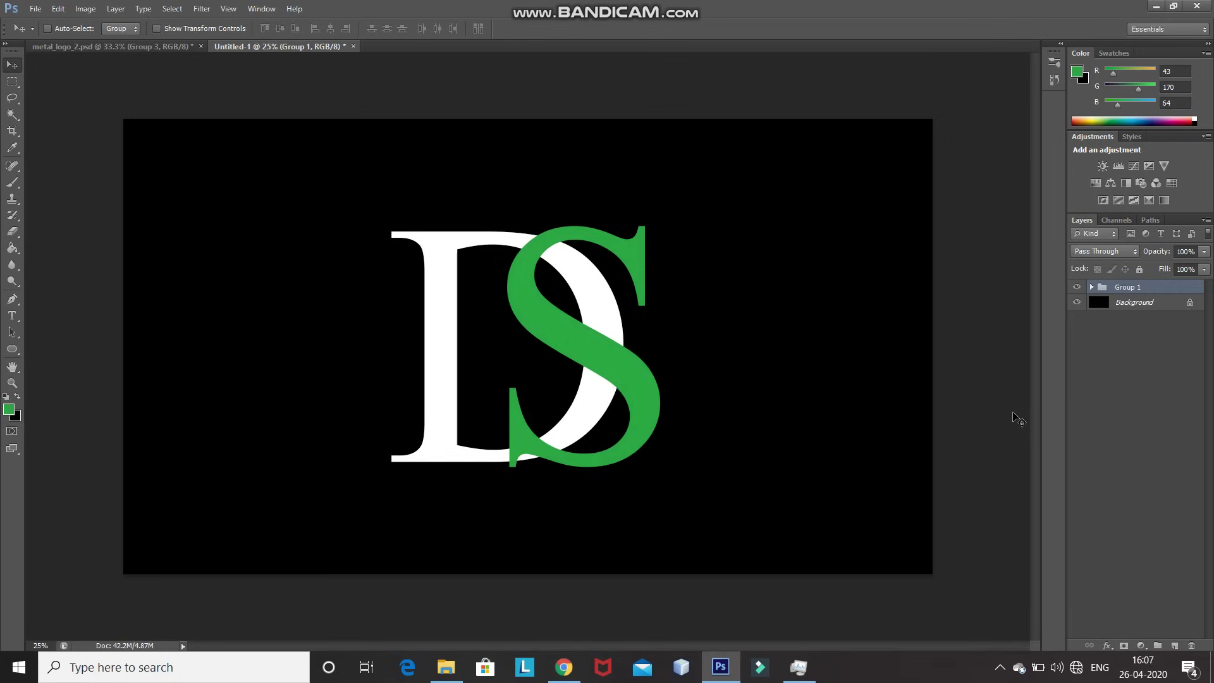
left_click(1143, 312, "shift")
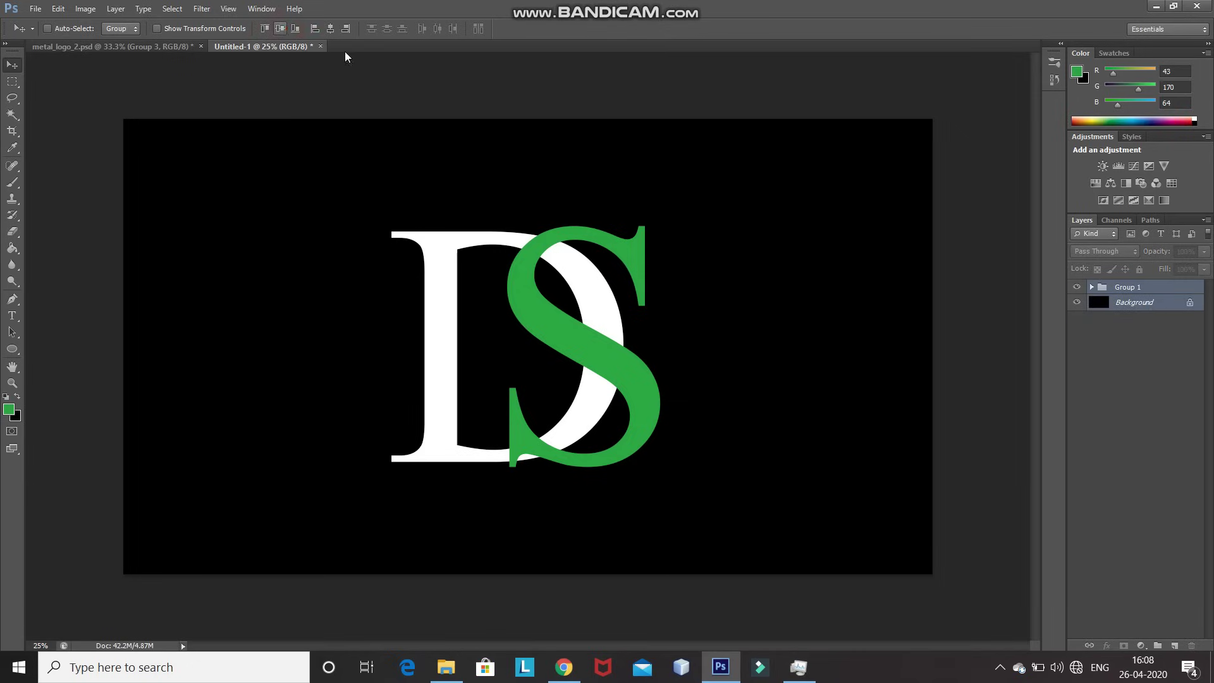
left_click(335, 32)
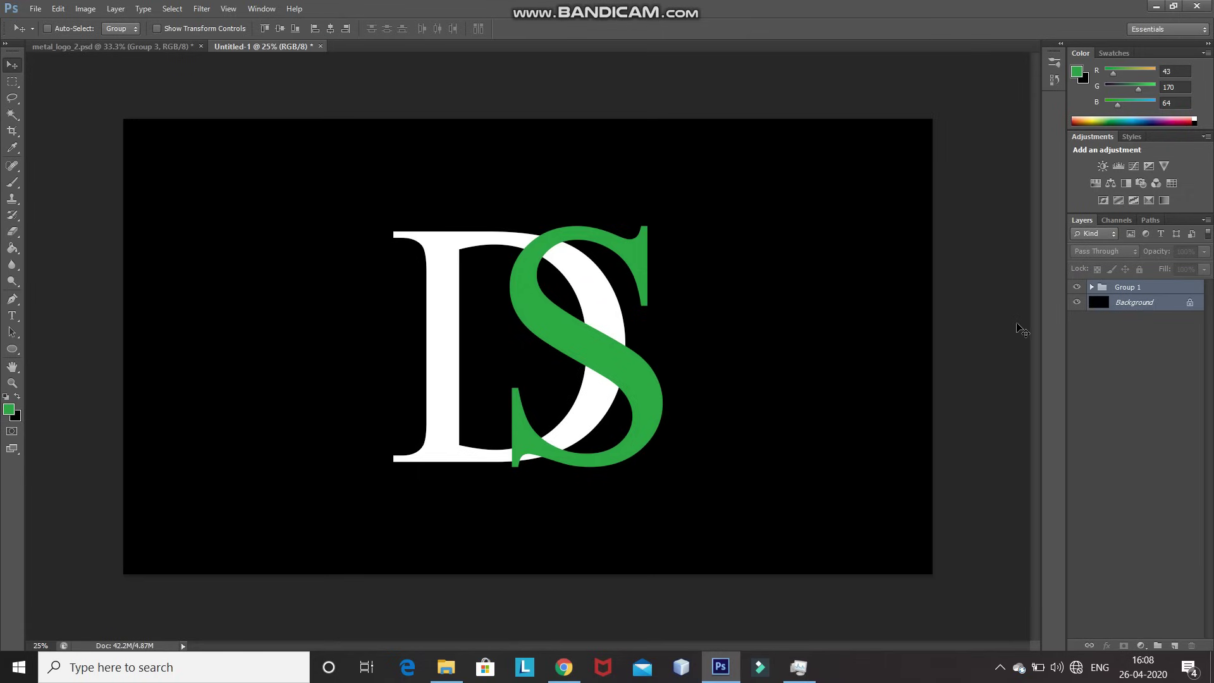
Step: Set up the Ellipse tool in shape mode with no fill and a white 4.99 pt stroke
left_click(1165, 290)
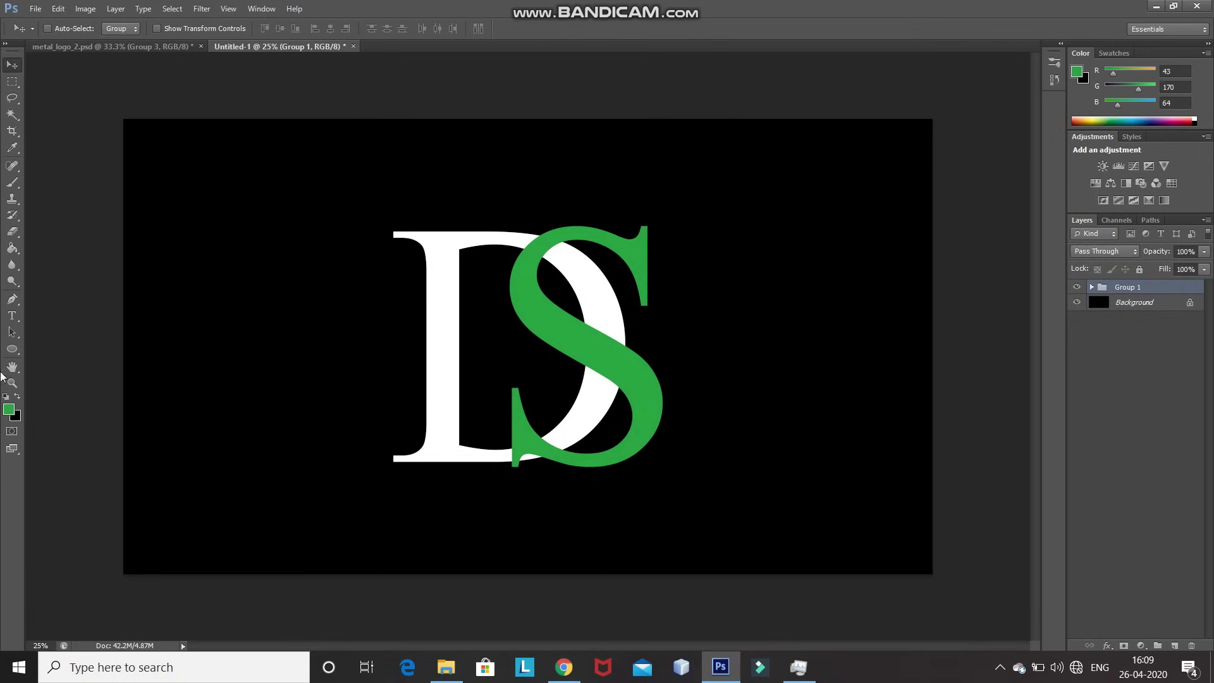
left_click(12, 348)
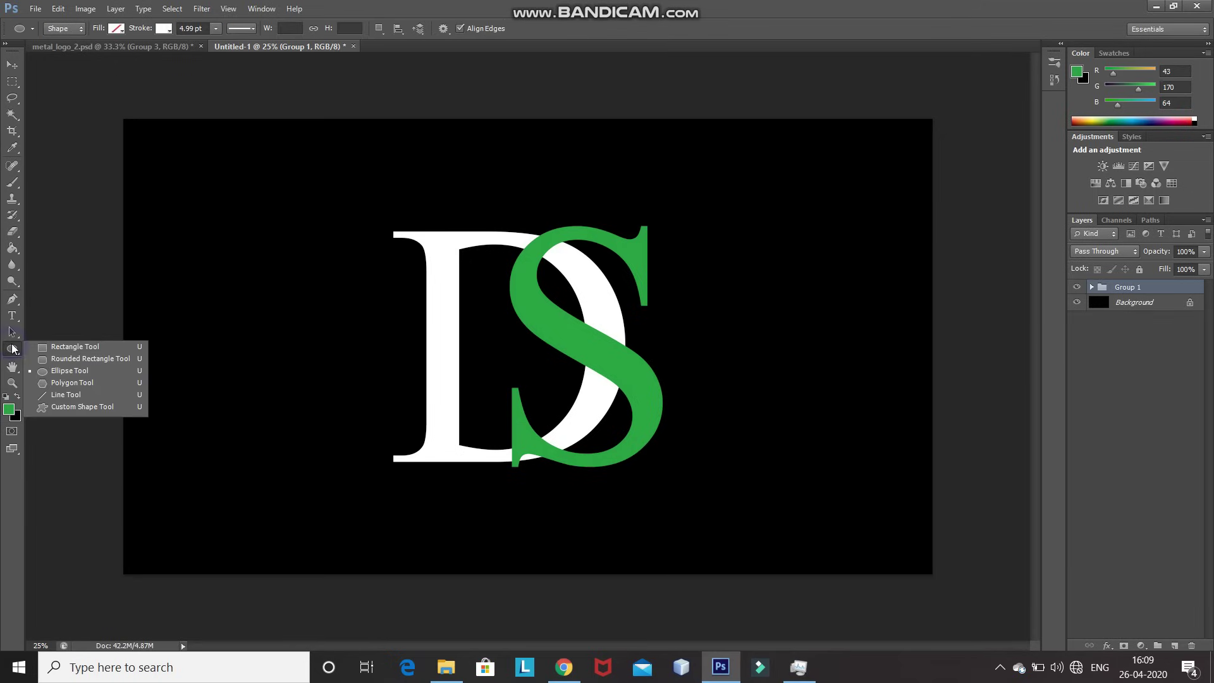
left_click(65, 372)
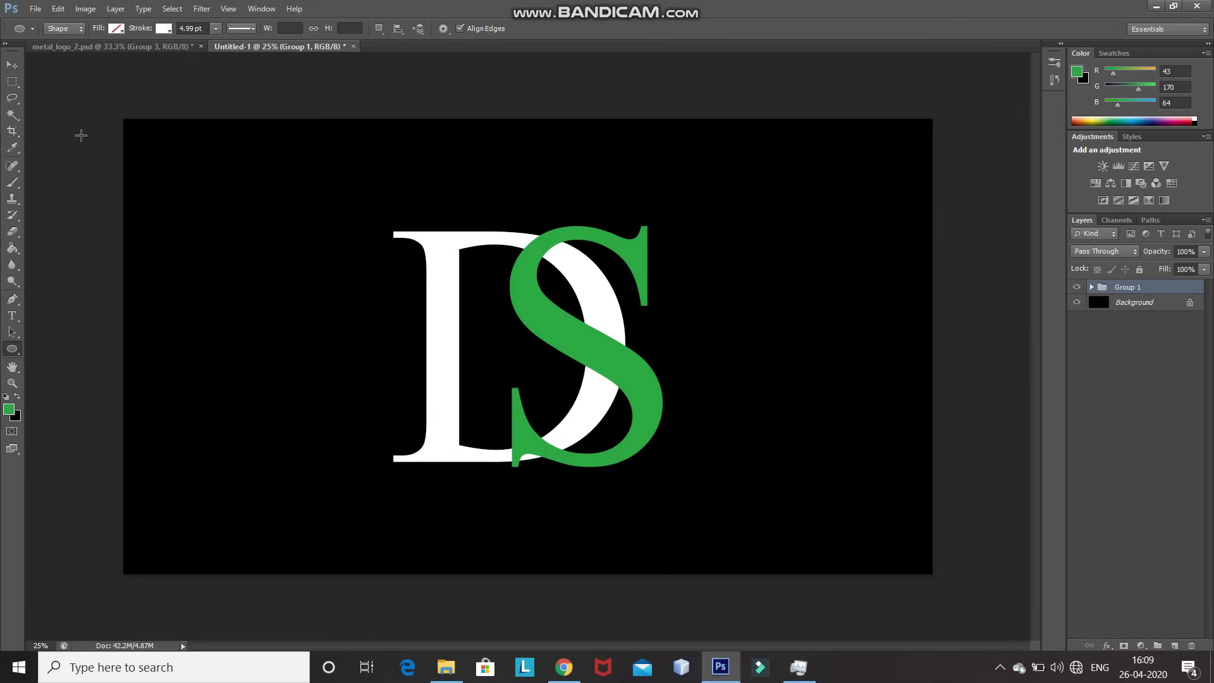
left_click(116, 29)
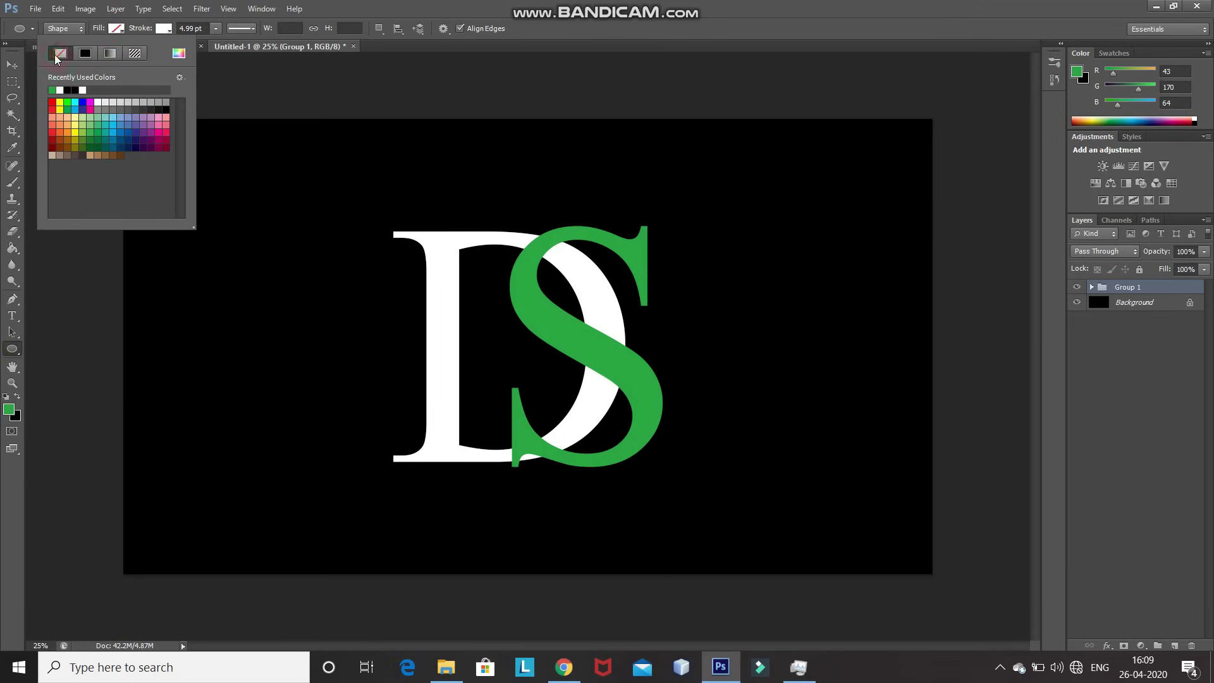
left_click(118, 29)
left_click(165, 29)
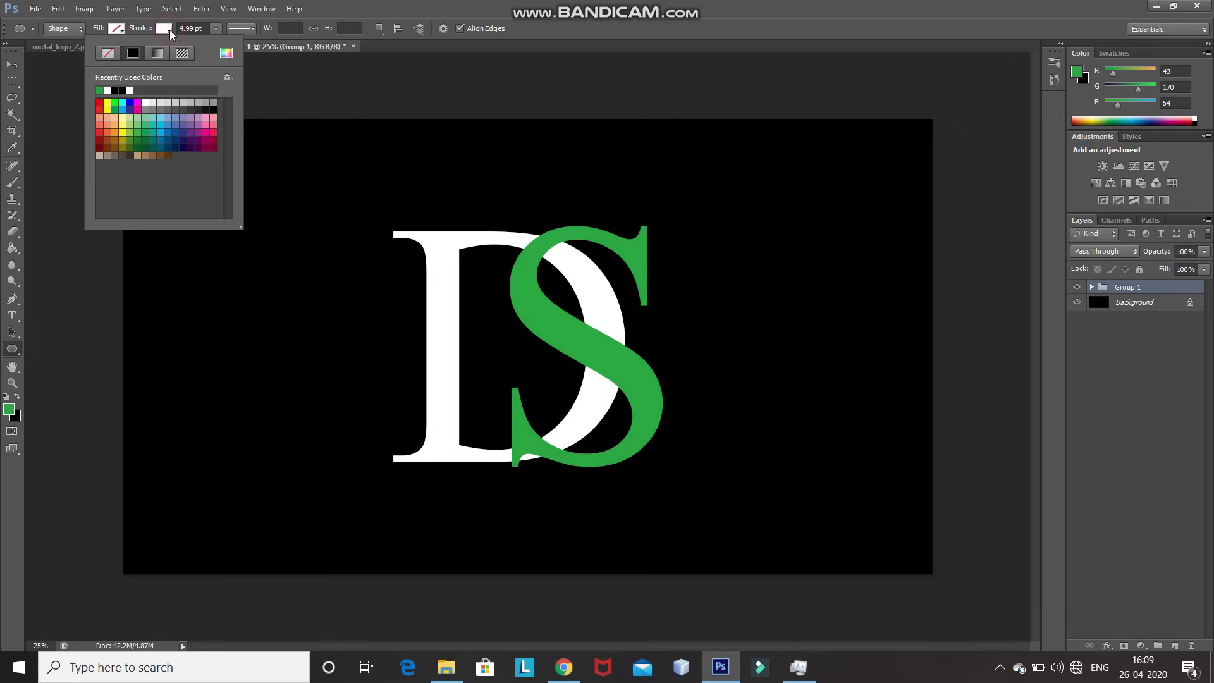
left_click(130, 90)
left_click(168, 31)
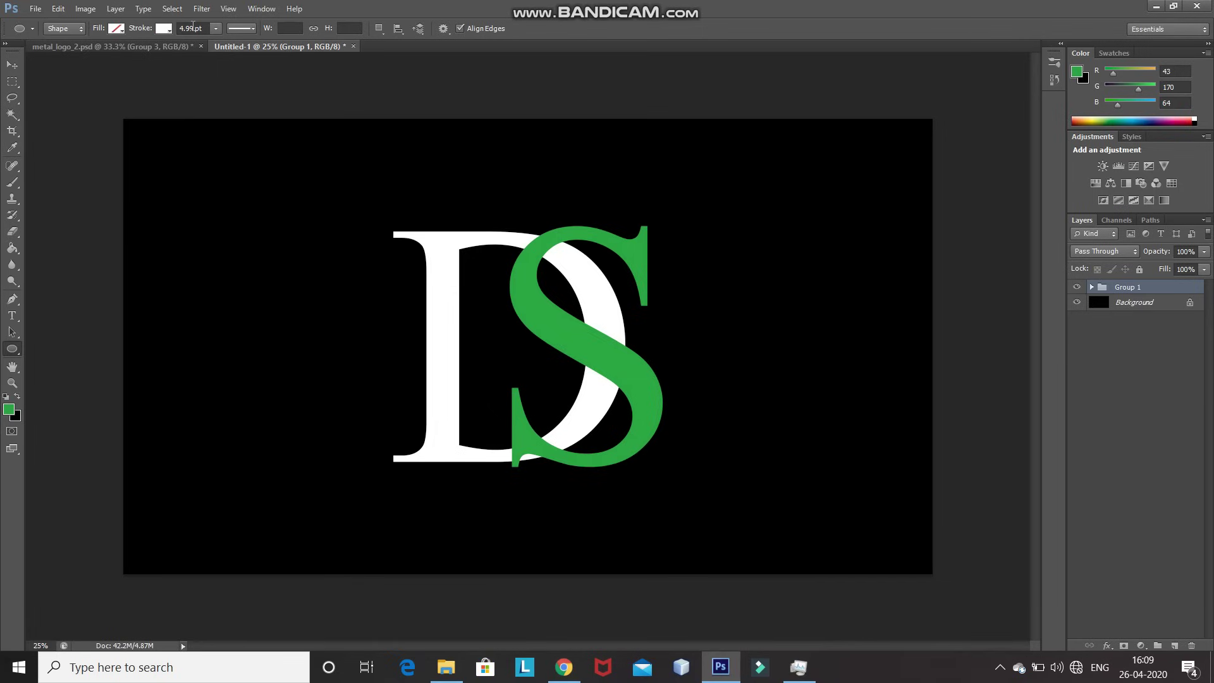
left_click(193, 27)
key("Return")
Step: Create a circle 2052 px wide and 2052 px high on the canvas
left_click(375, 283)
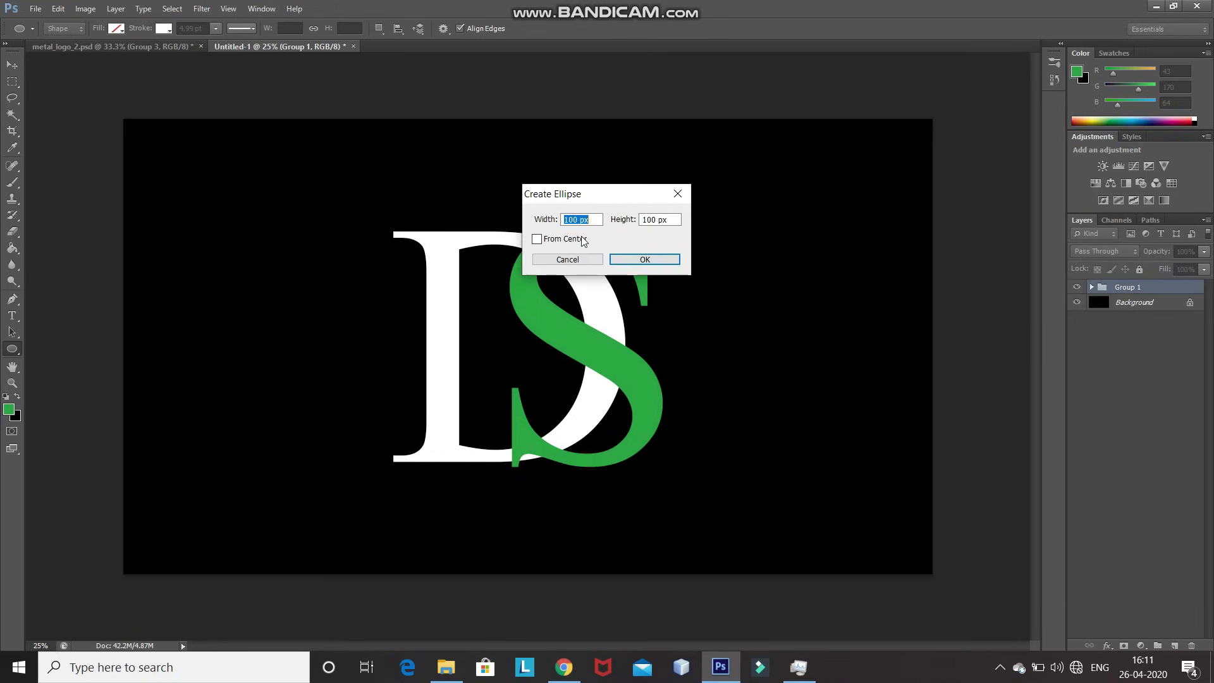
left_click(577, 217)
key("BackSpace")
key("BackSpace")
key("BackSpace")
type("2052")
double_click(641, 217)
type("2052")
left_click(639, 259)
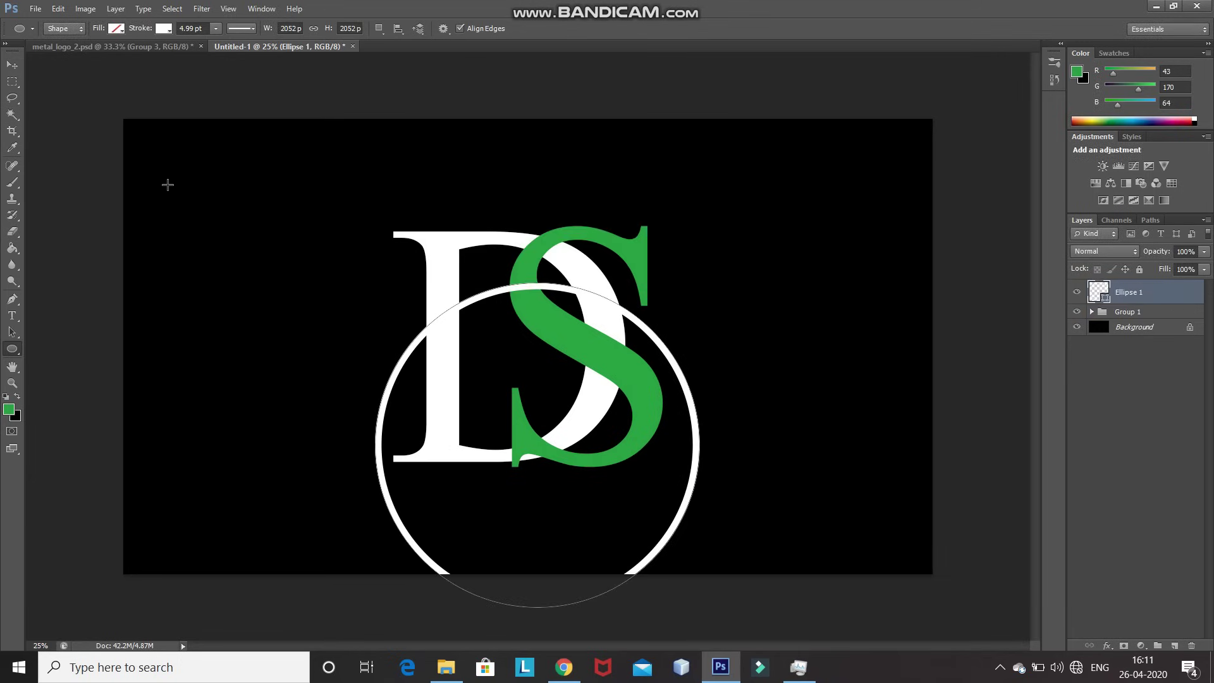
key("shift")
left_click_drag(167, 185, 333, 357)
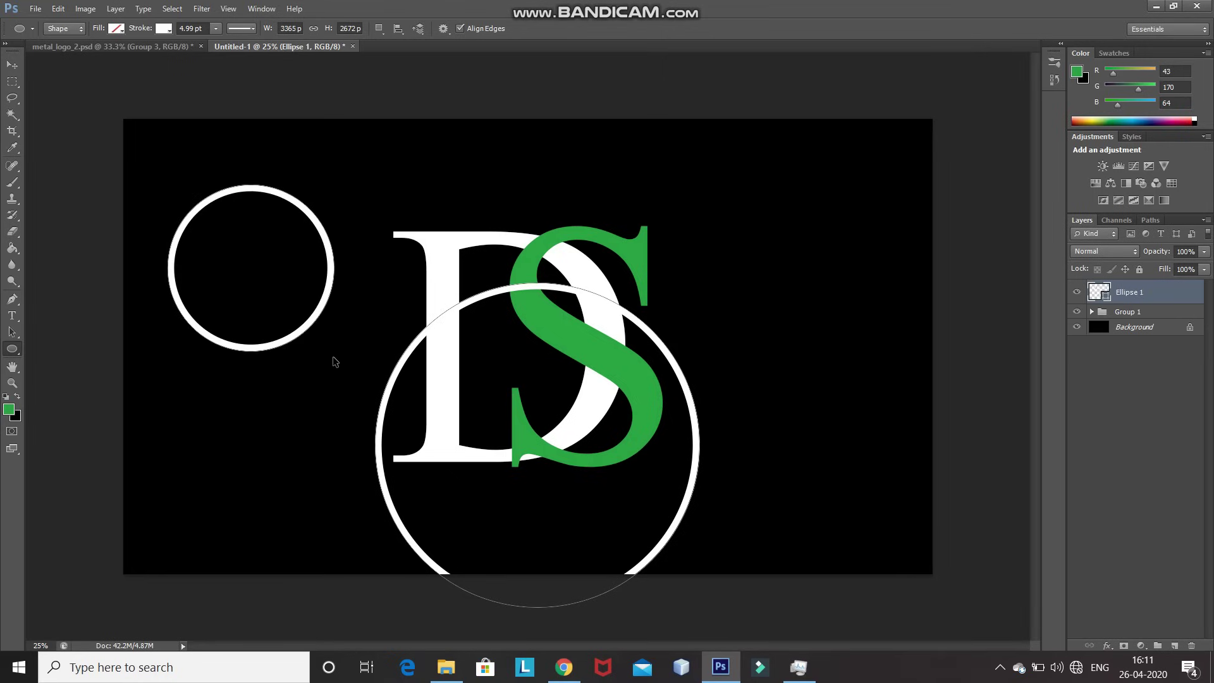
key("ctrl+z")
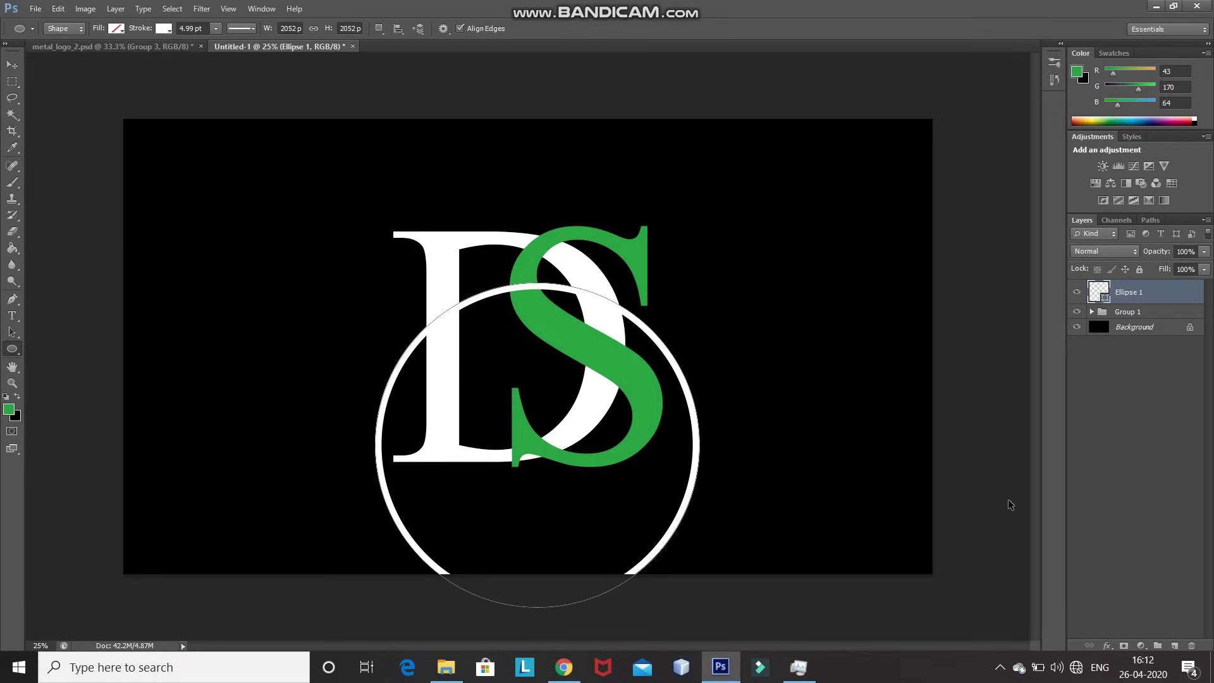
Step: Center the circle vertically and horizontally on the background
left_click(1145, 331, "ctrl")
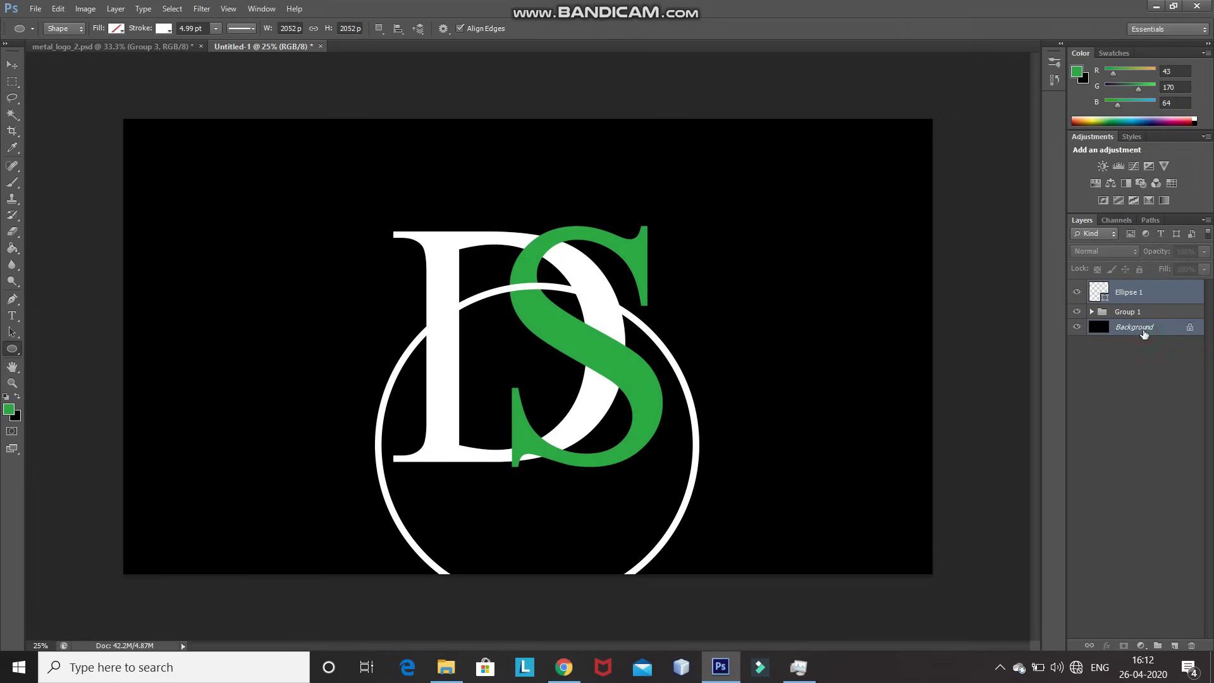
left_click(11, 67)
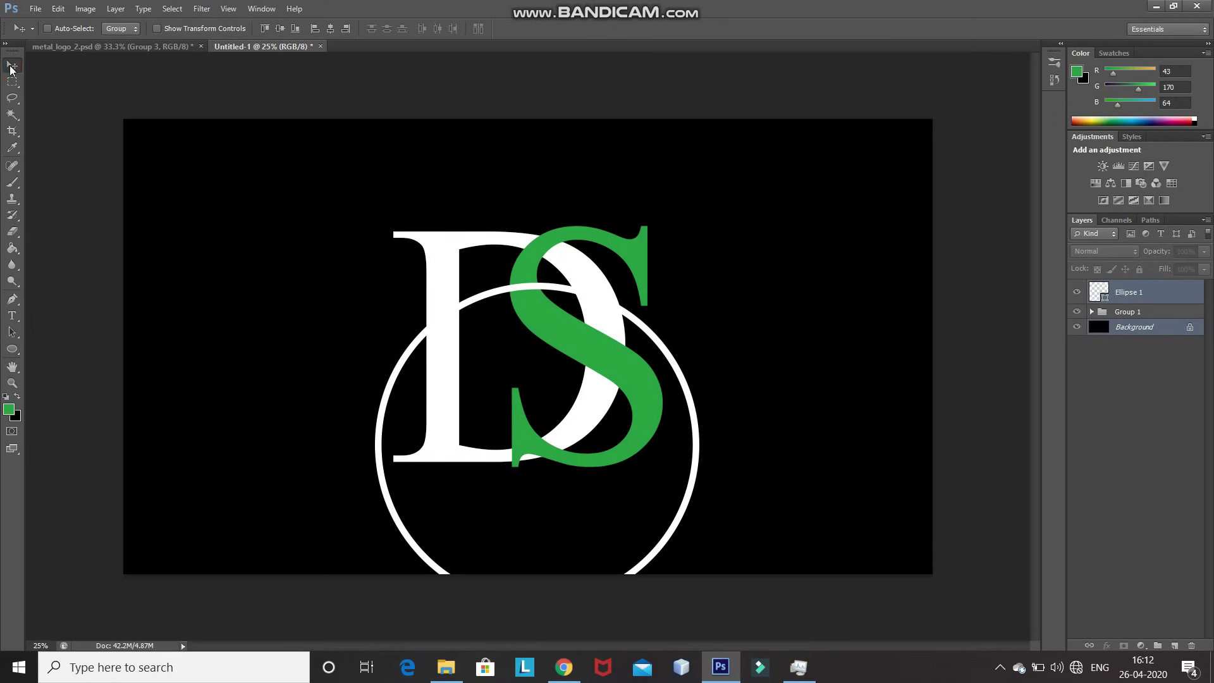
left_click(280, 28)
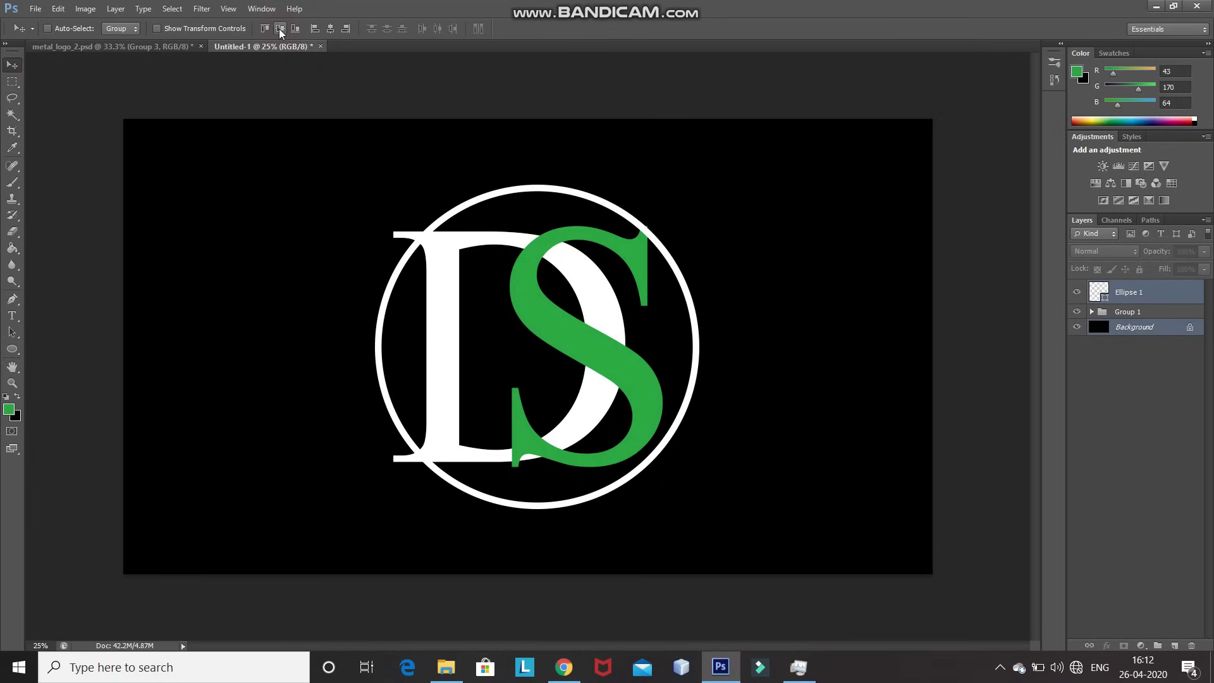
left_click(330, 28)
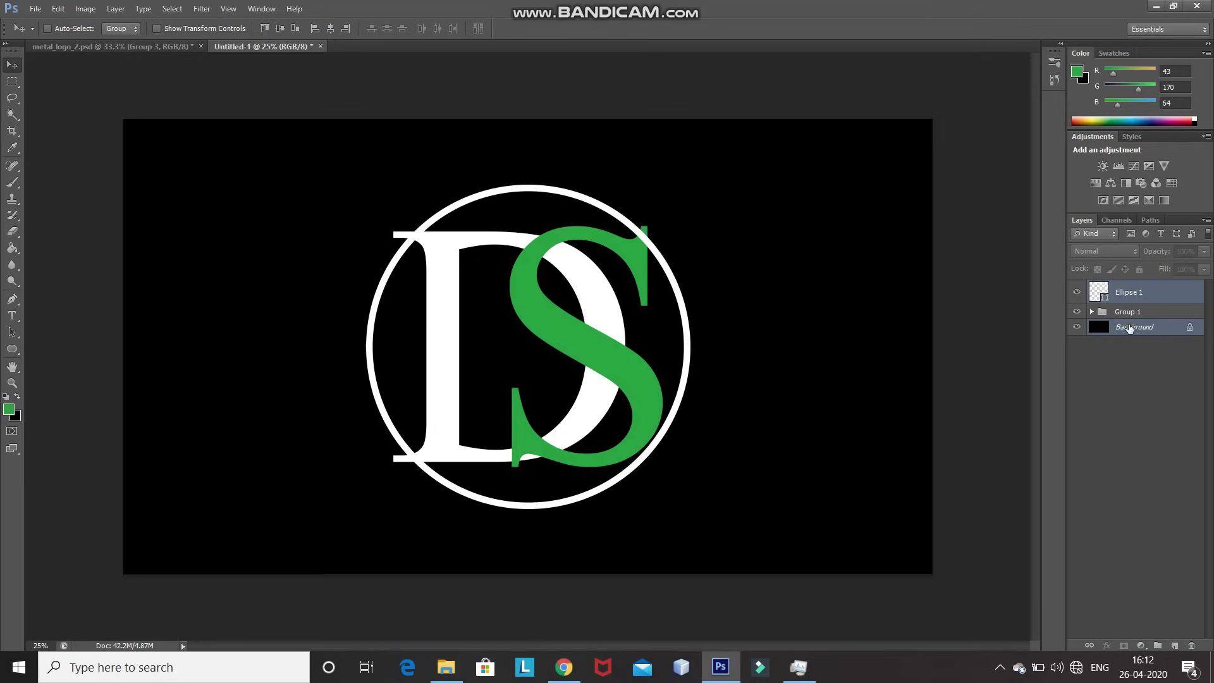
Step: Rasterize the circle's shape layer
left_click(1194, 297)
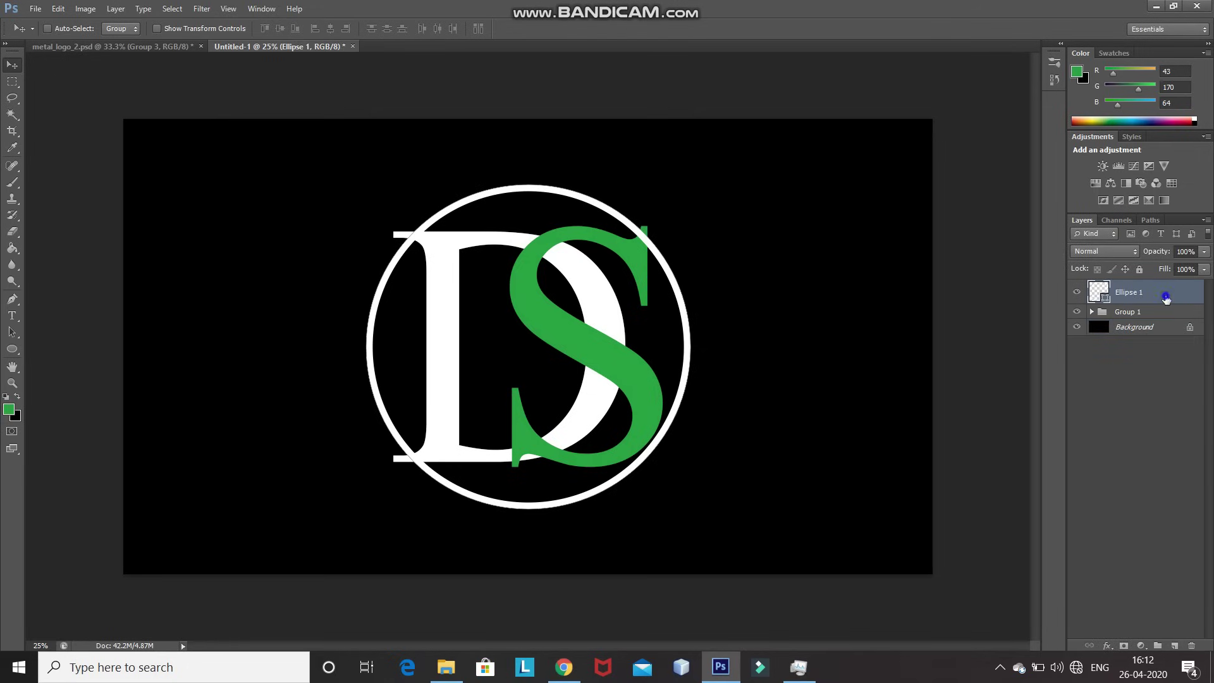
right_click(1164, 294)
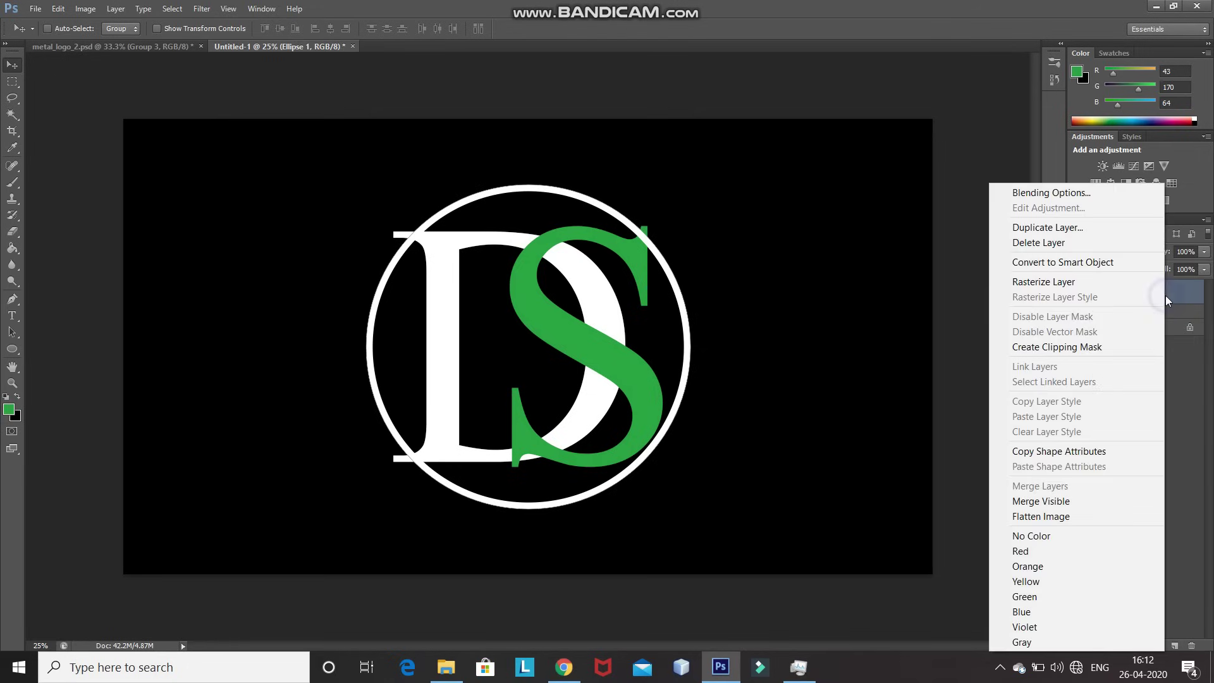
left_click(1061, 284)
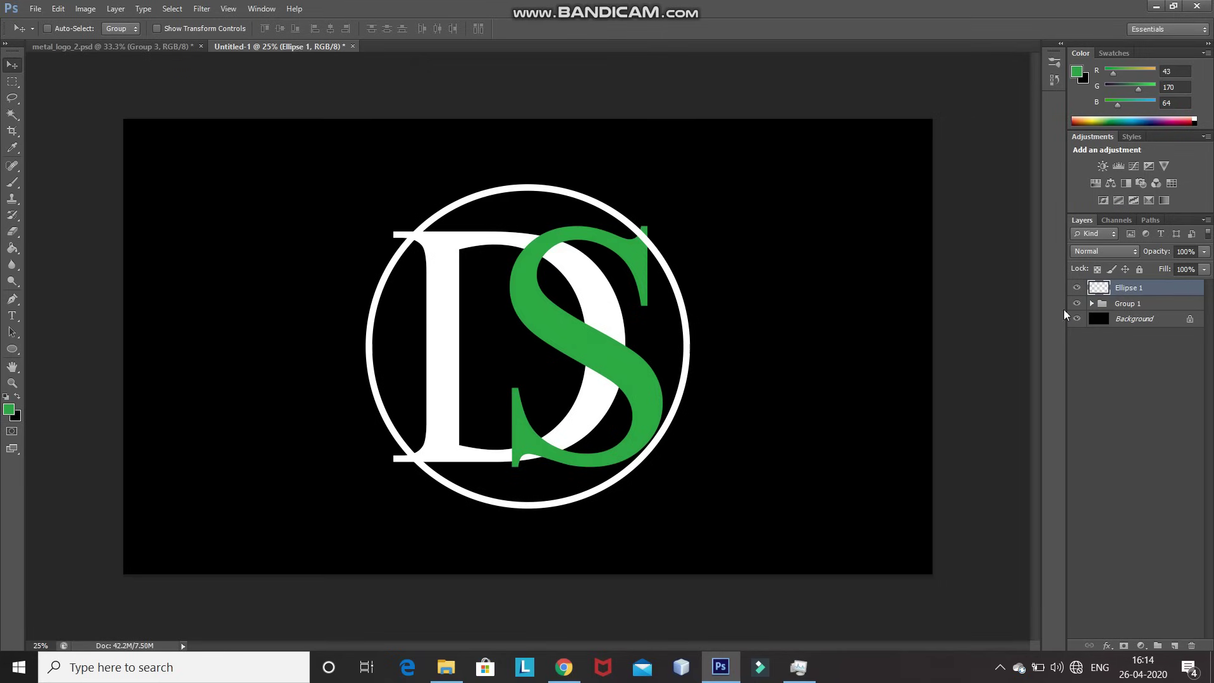
Step: Expand the letter group and add a layer mask to the S text layer
left_click(1092, 304)
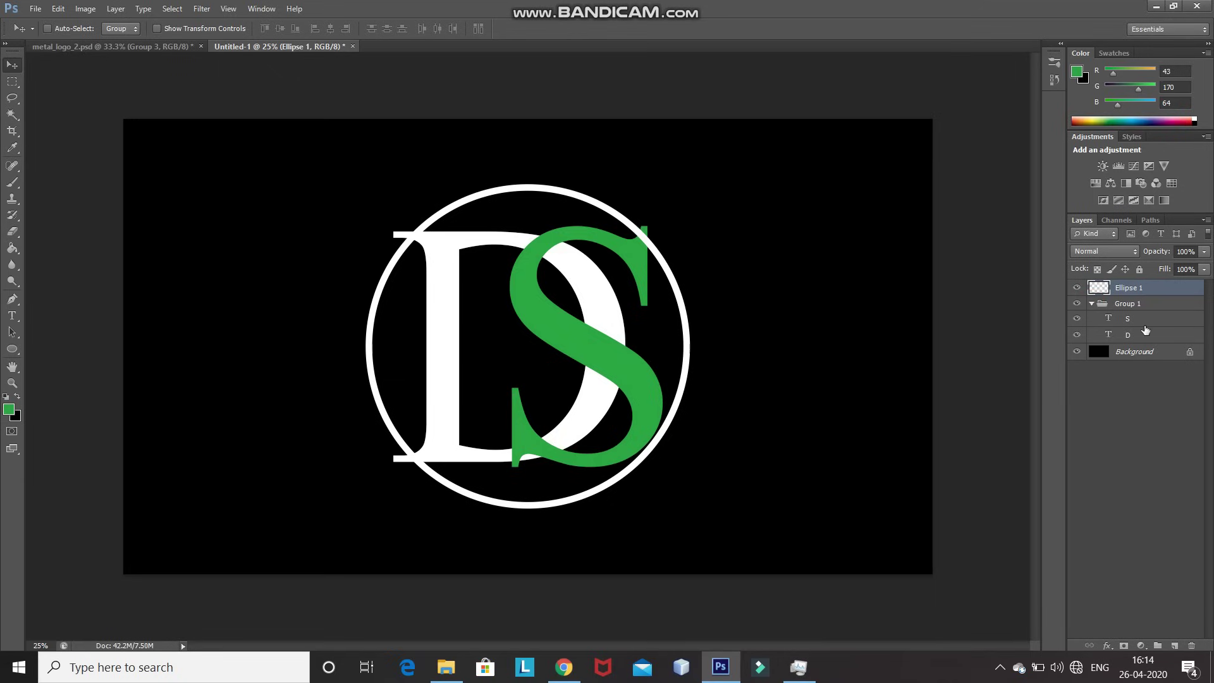
left_click(1159, 324)
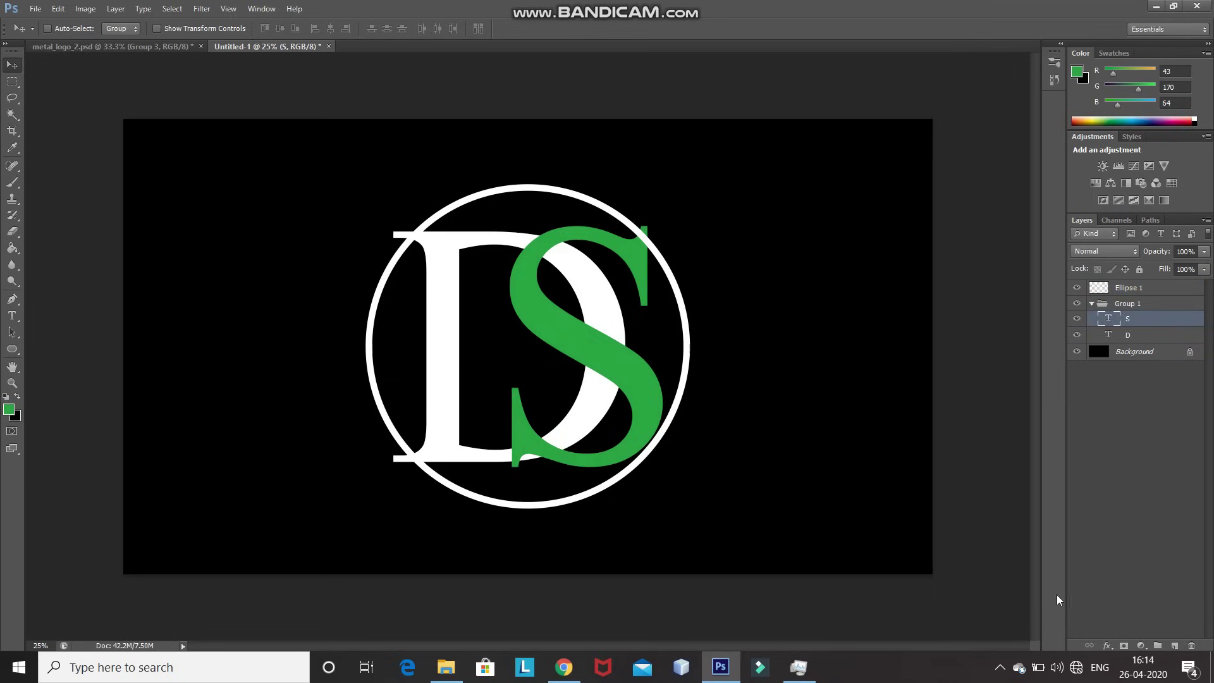
left_click(1125, 646)
Step: Load the D's outline as a selection, fill it with black on the S layer's mask, and deselect
left_click_drag(1106, 353, 1108, 341)
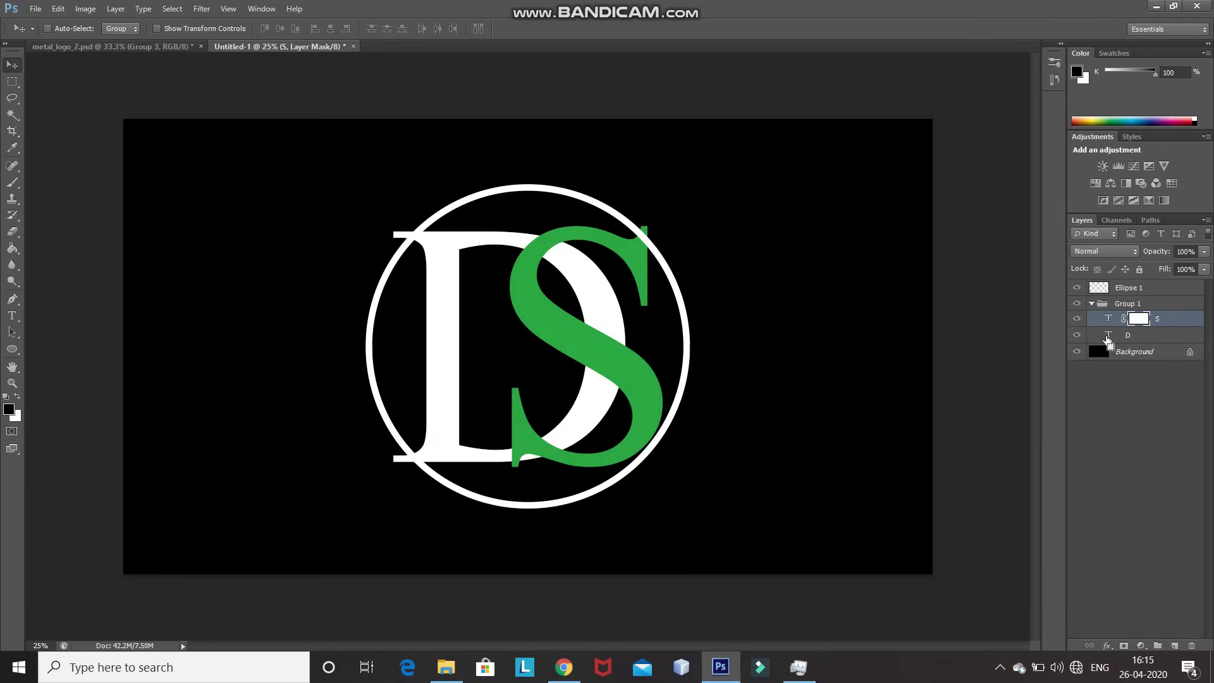
left_click(1108, 336, "ctrl")
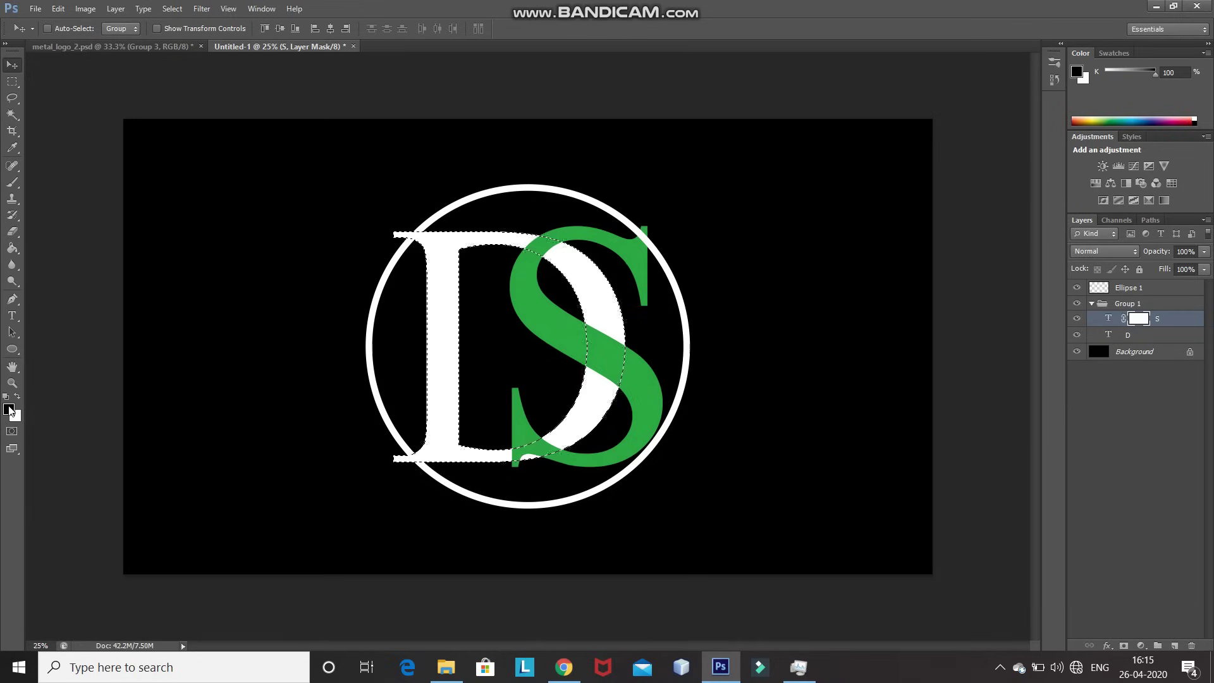
left_click(9, 409)
left_click(910, 155)
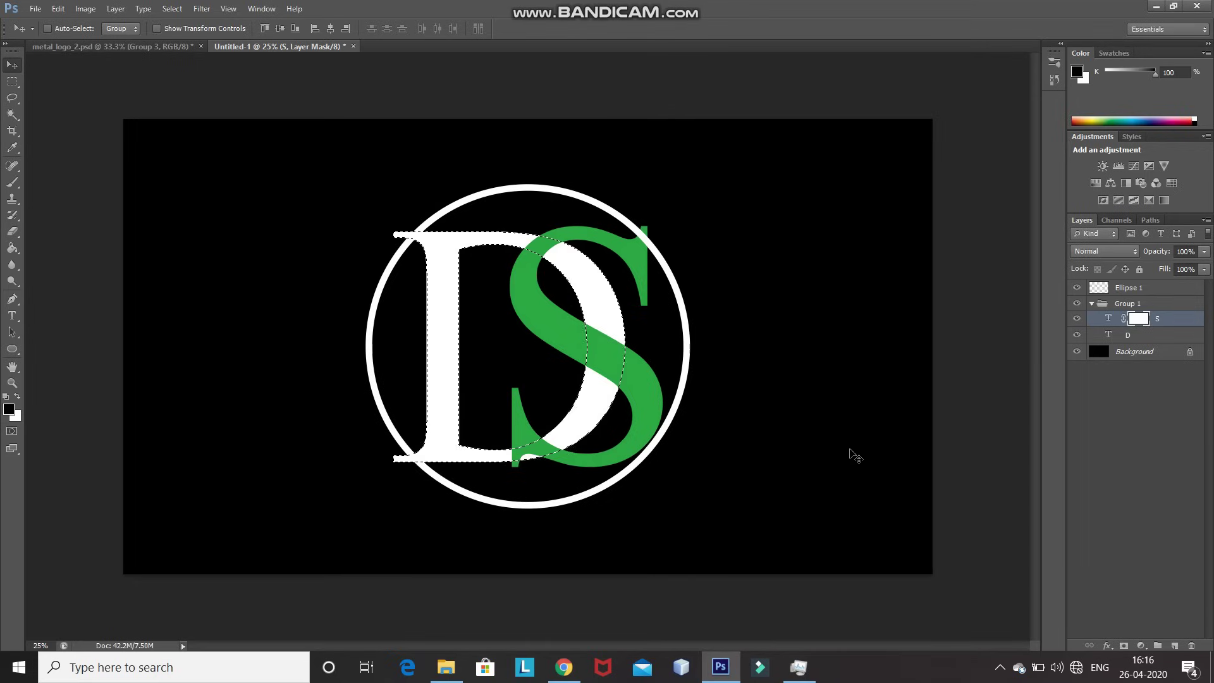
key("alt+BackSpace")
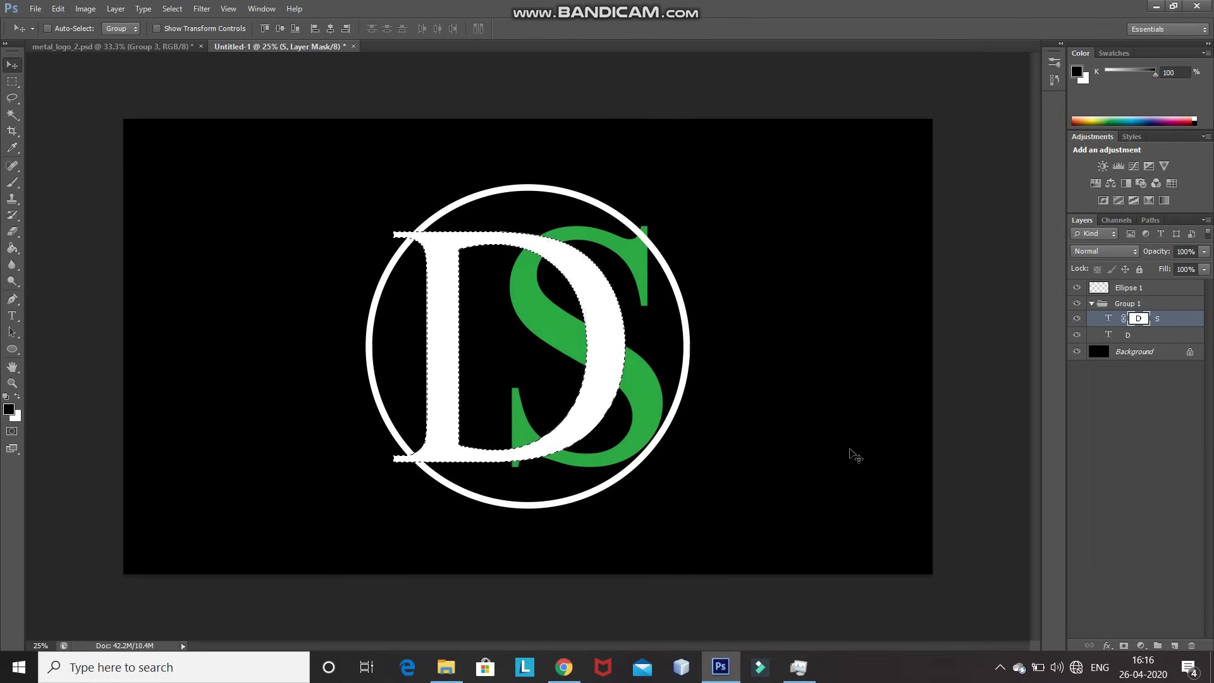
key("ctrl+d")
Step: Draw a four-sided Pen path around the middle crossing of the D and S and convert it to a new selection
left_click(11, 300)
left_click(79, 297)
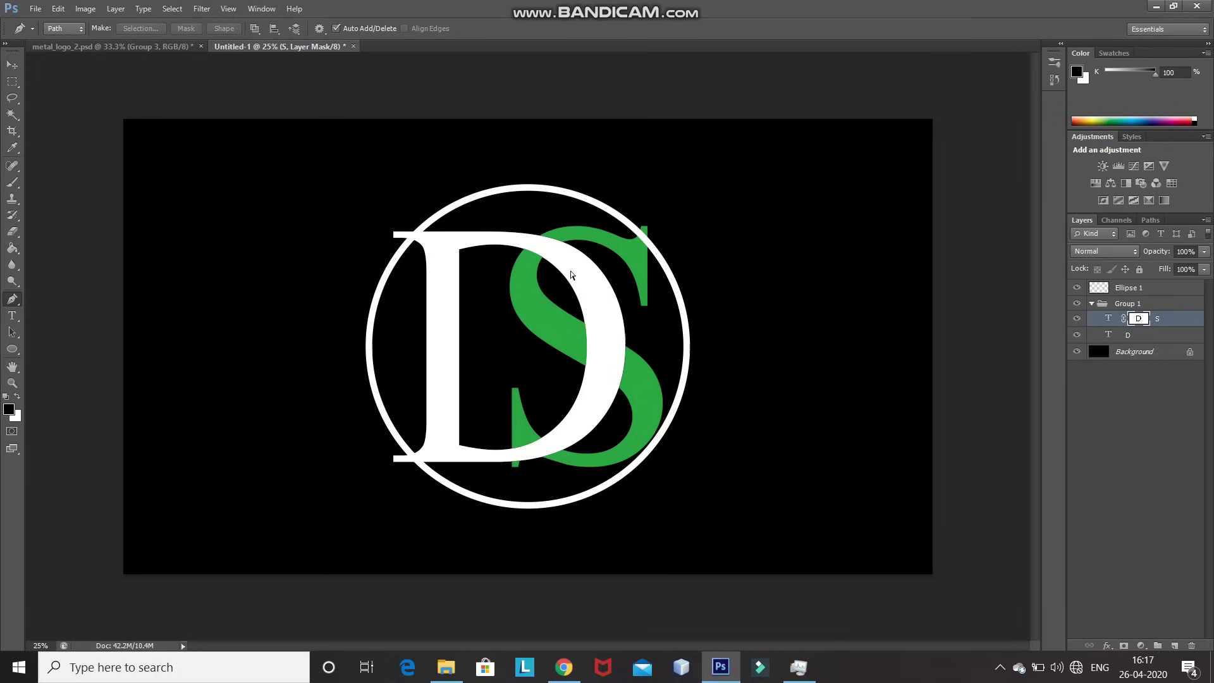
key("ctrl+plus")
key("ctrl+plus")
left_click(737, 313)
left_click(716, 454)
left_click(573, 390)
left_click(616, 271)
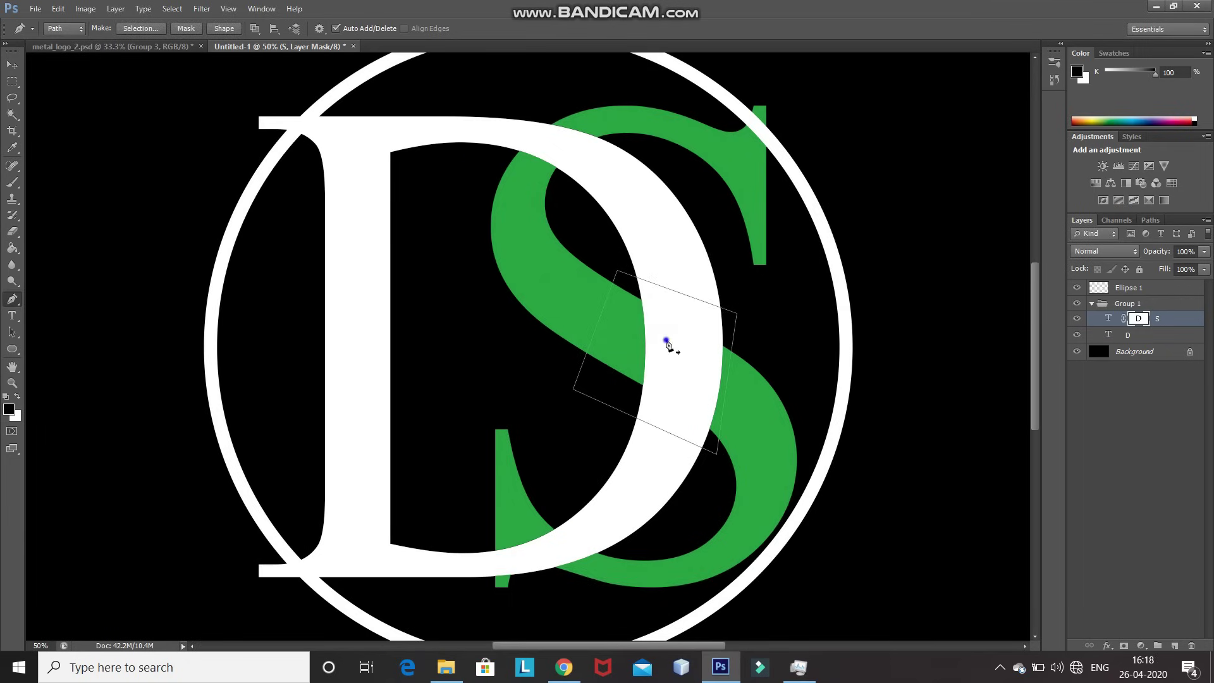
right_click(666, 342)
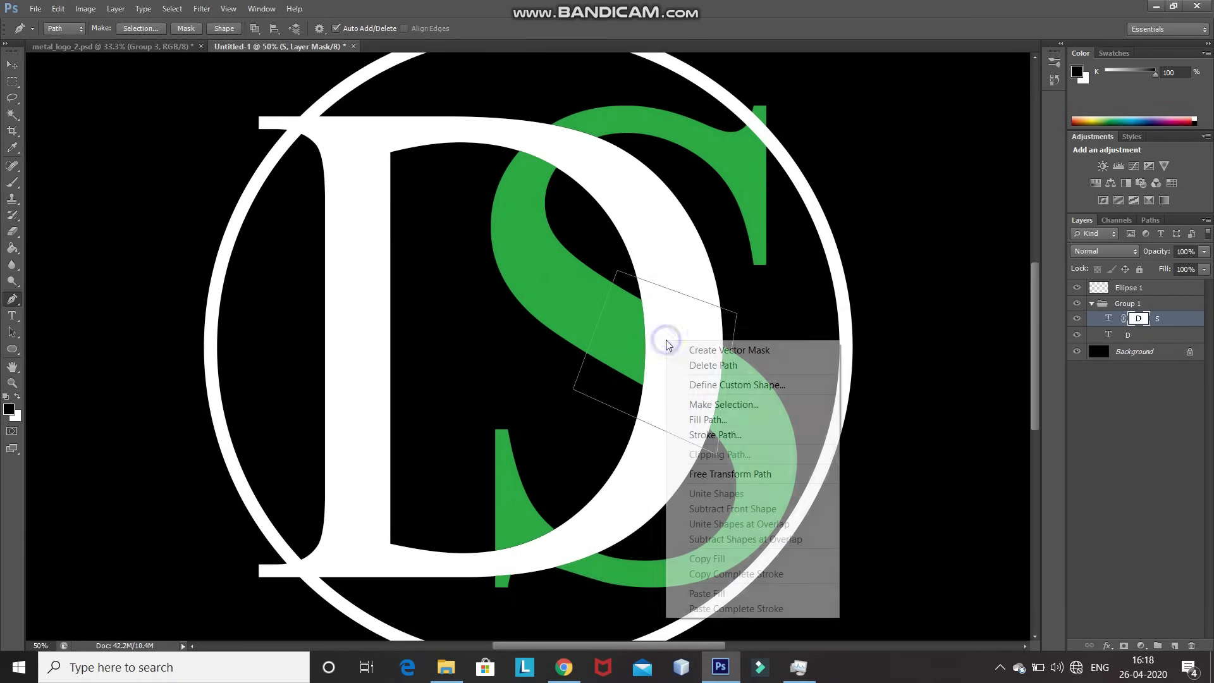
left_click(693, 405)
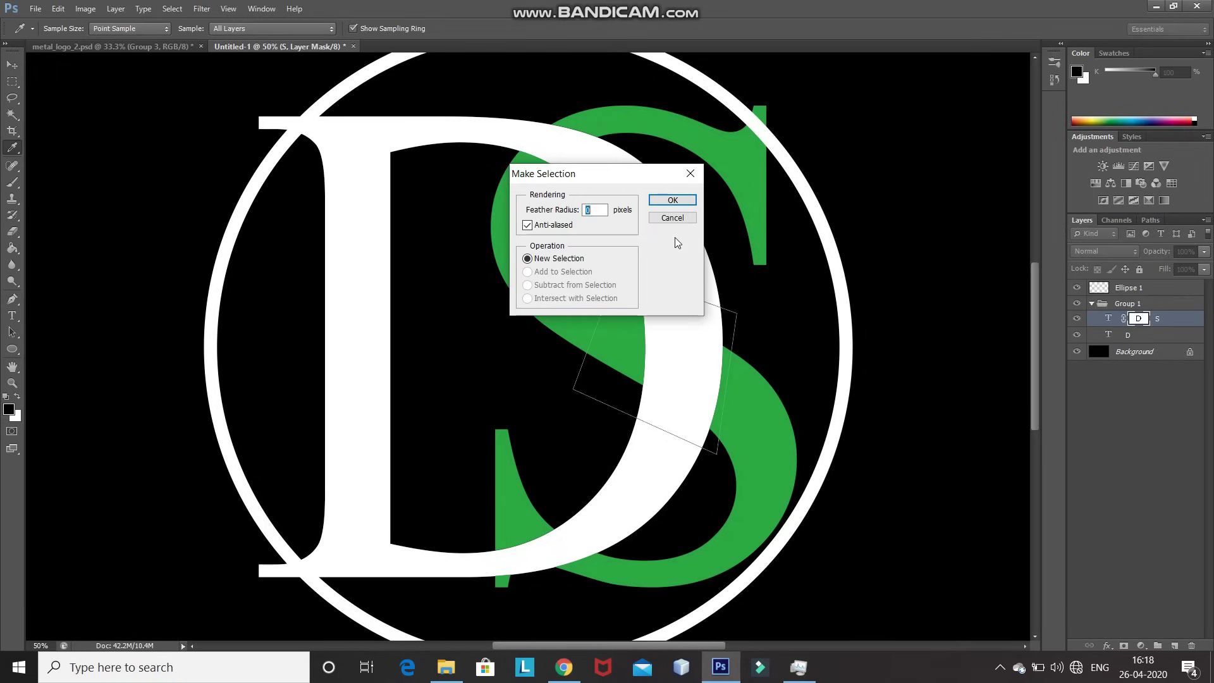
left_click(672, 201)
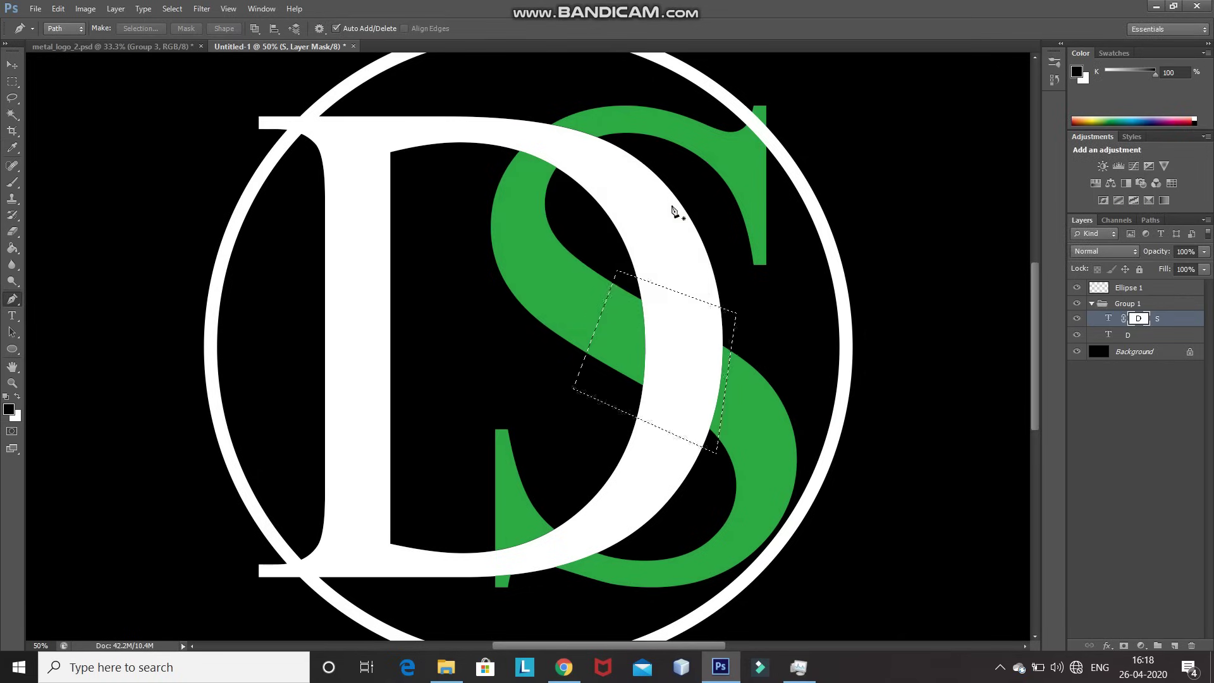
Step: Fill the selected middle crossing with white on the S layer's mask so the S passes over the D
left_click(18, 397)
left_click(9, 408)
left_click(897, 158)
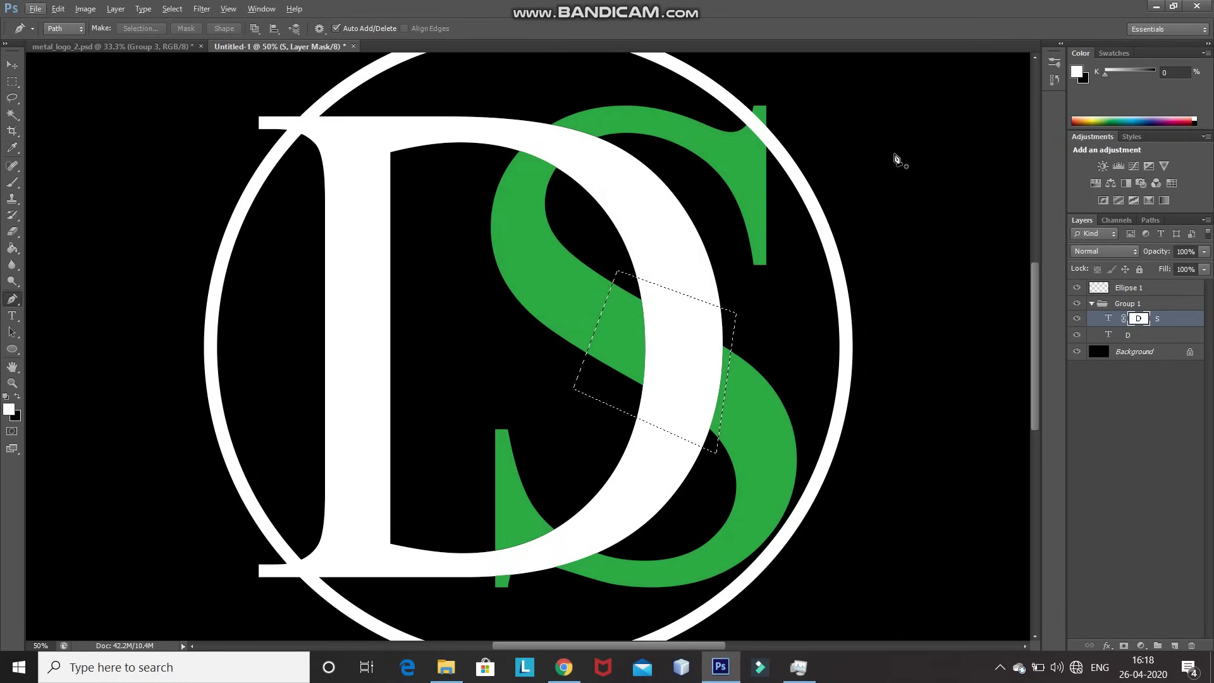
key("alt")
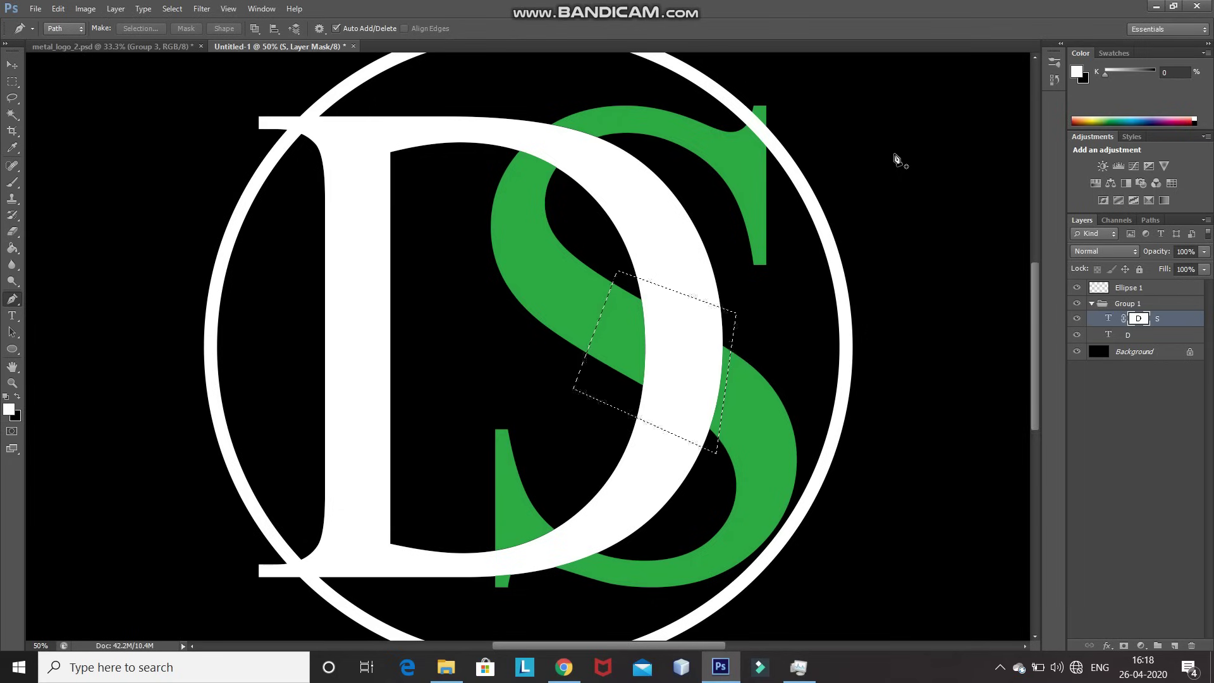
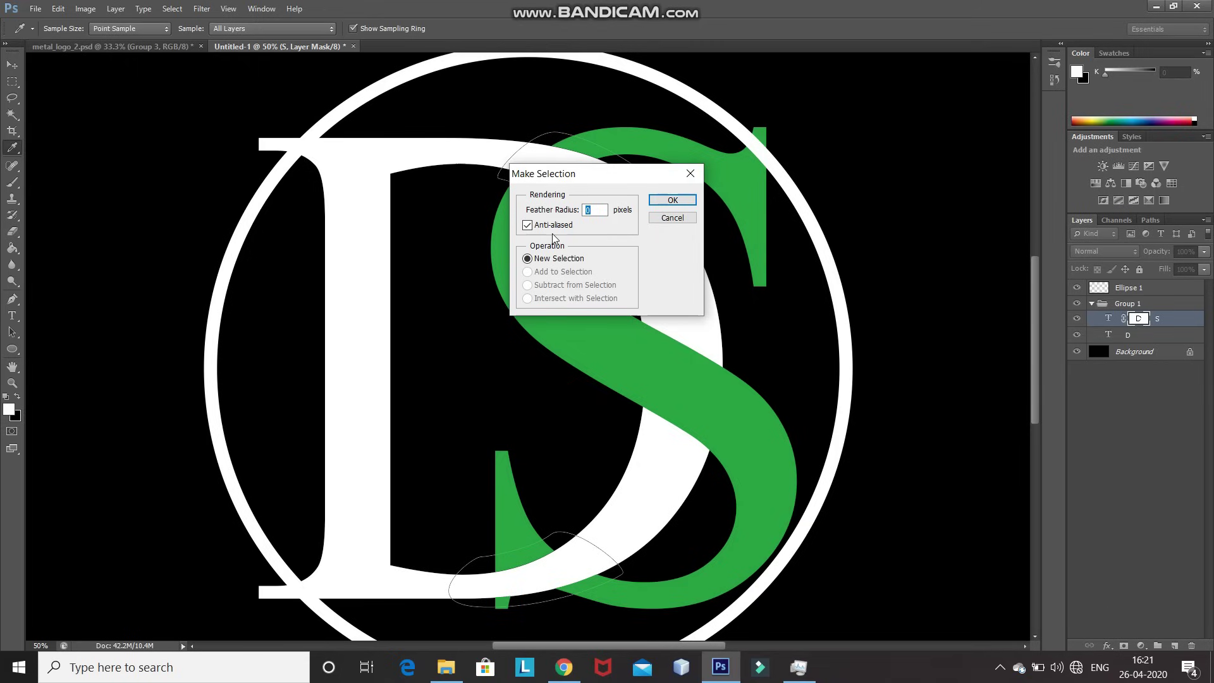
Step: Convert the paths around the upper and lower crossings to a selection, fill it with black on the S layer's mask, and deselect
key("Return")
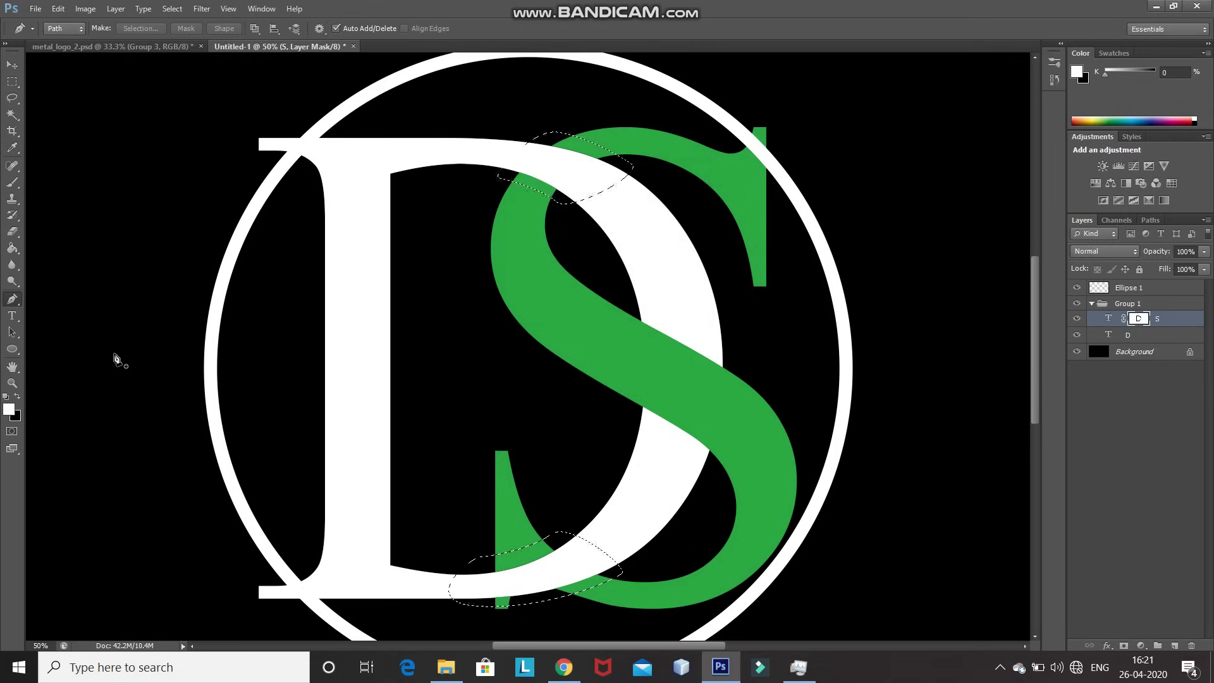
left_click(17, 396)
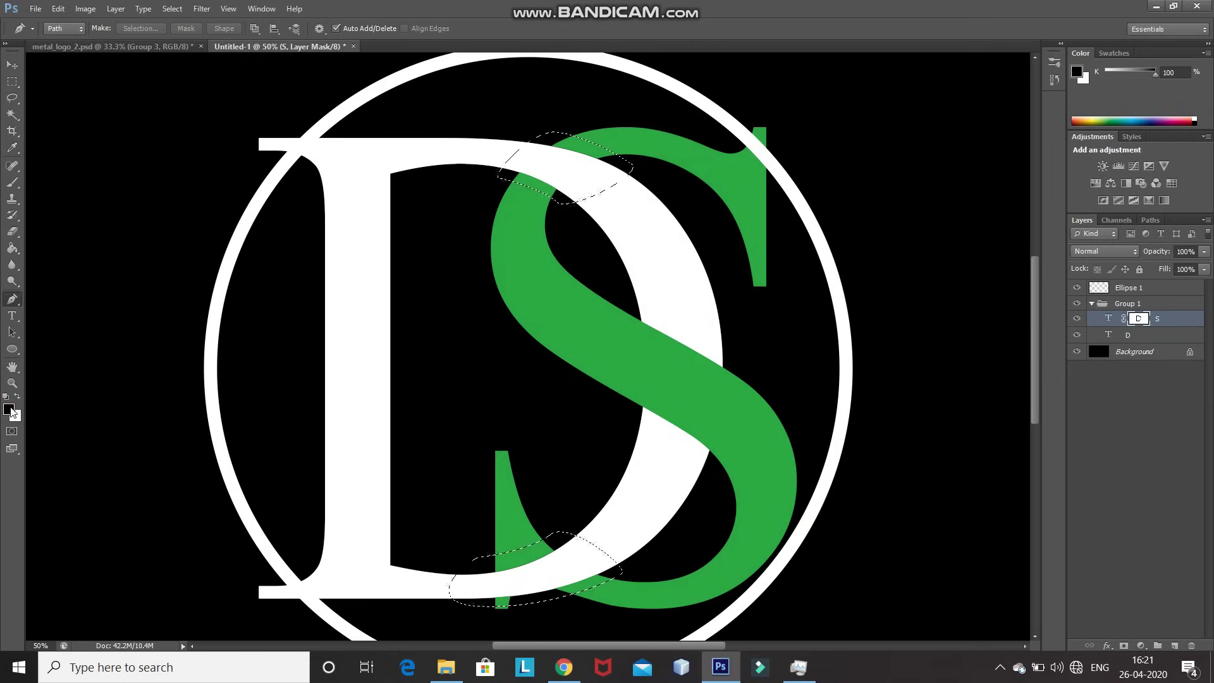
left_click(10, 409)
left_click(913, 156)
key("alt")
key("alt+BackSpace")
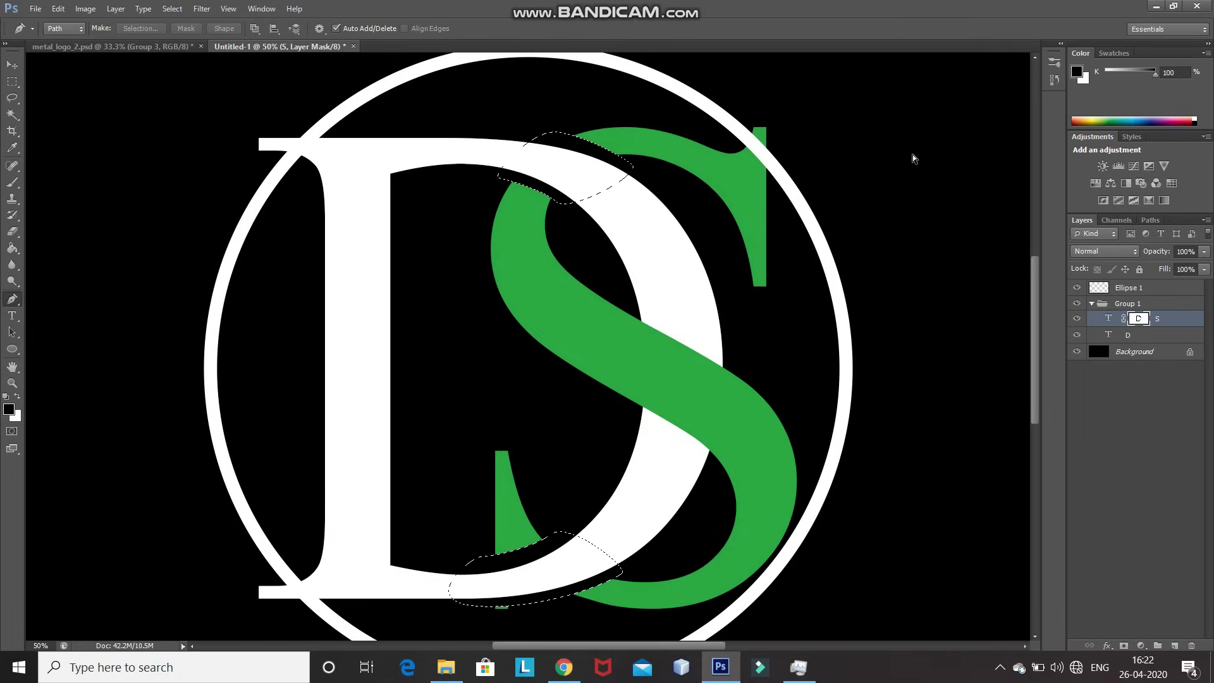
key("ctrl+d")
key("ctrl+minus")
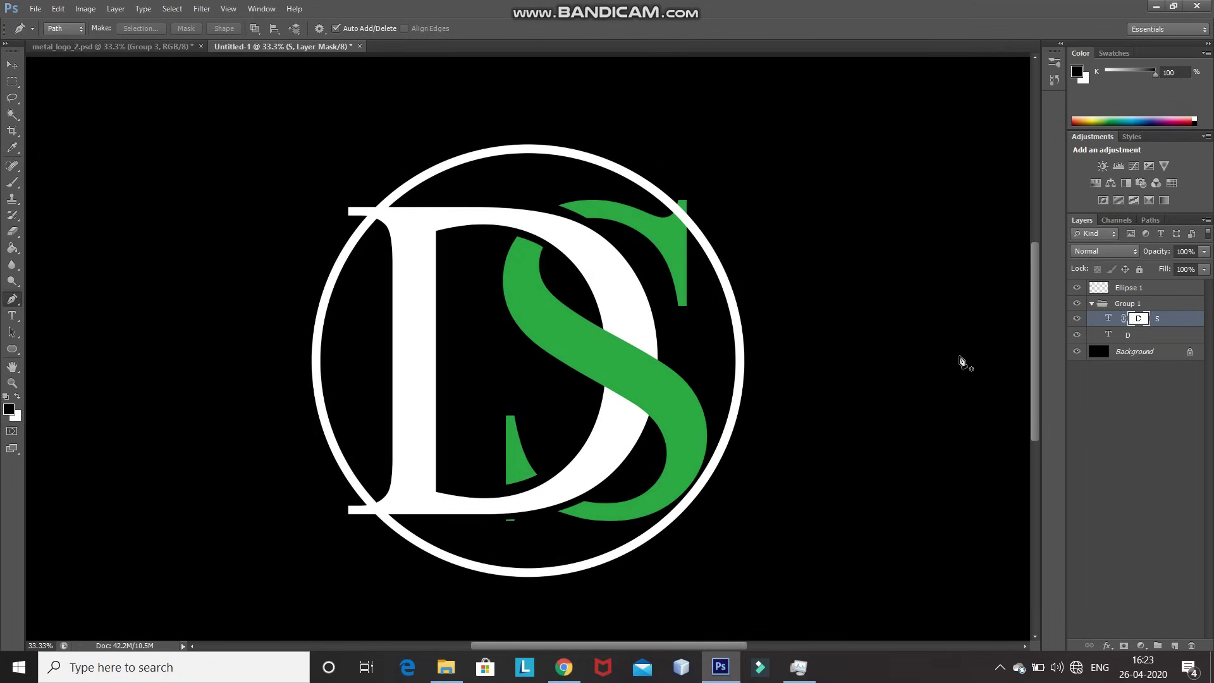
Step: Add a layer mask to the D layer and convert a four-sided Pen path around the middle crossing to a new selection
left_click(1176, 343)
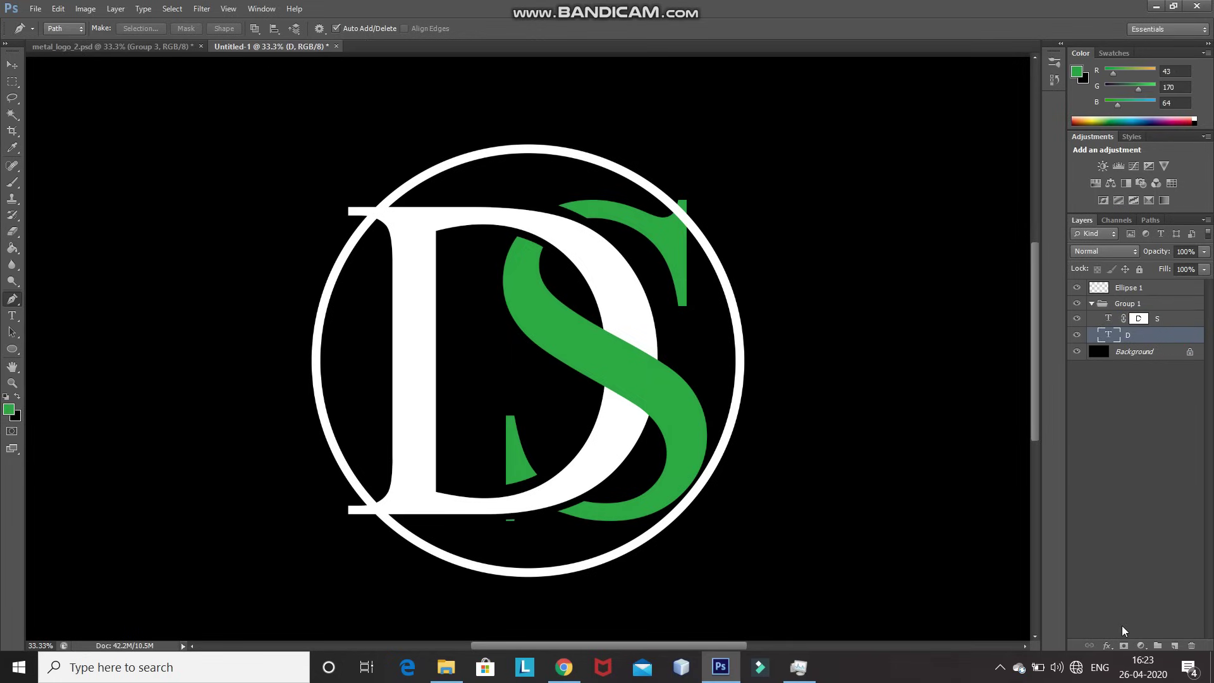
left_click(1124, 645)
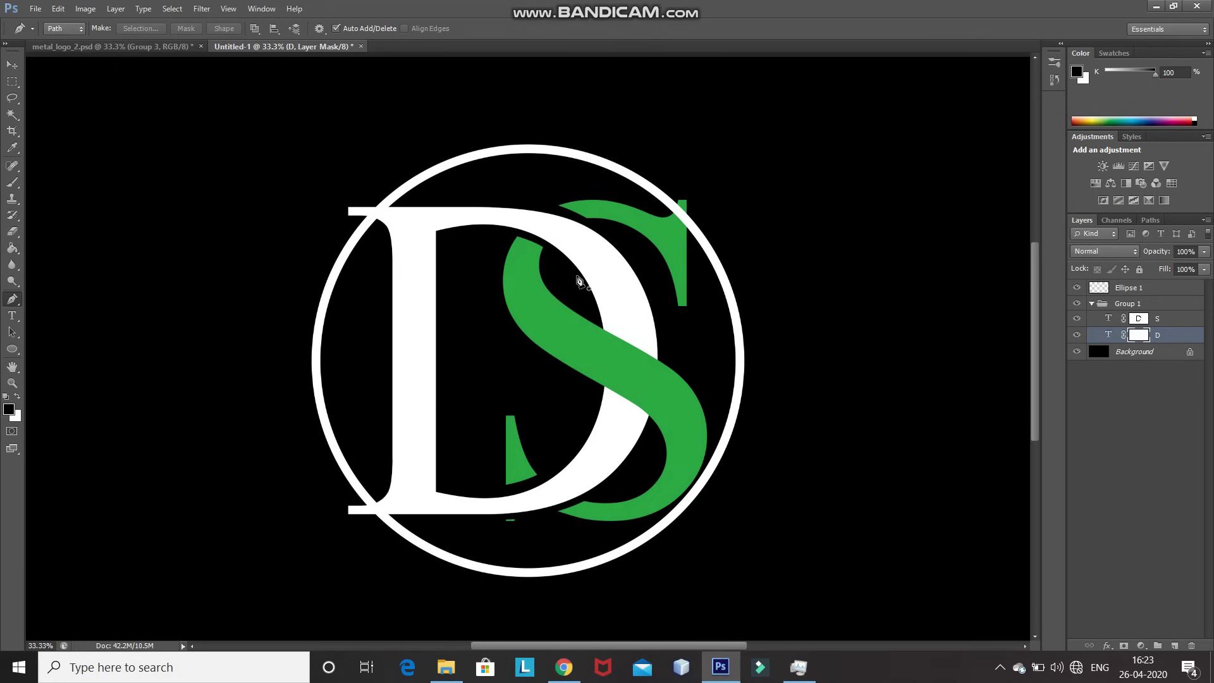
key("ctrl+plus")
left_click(655, 274)
left_click(813, 379)
left_click(781, 509)
left_click(632, 411)
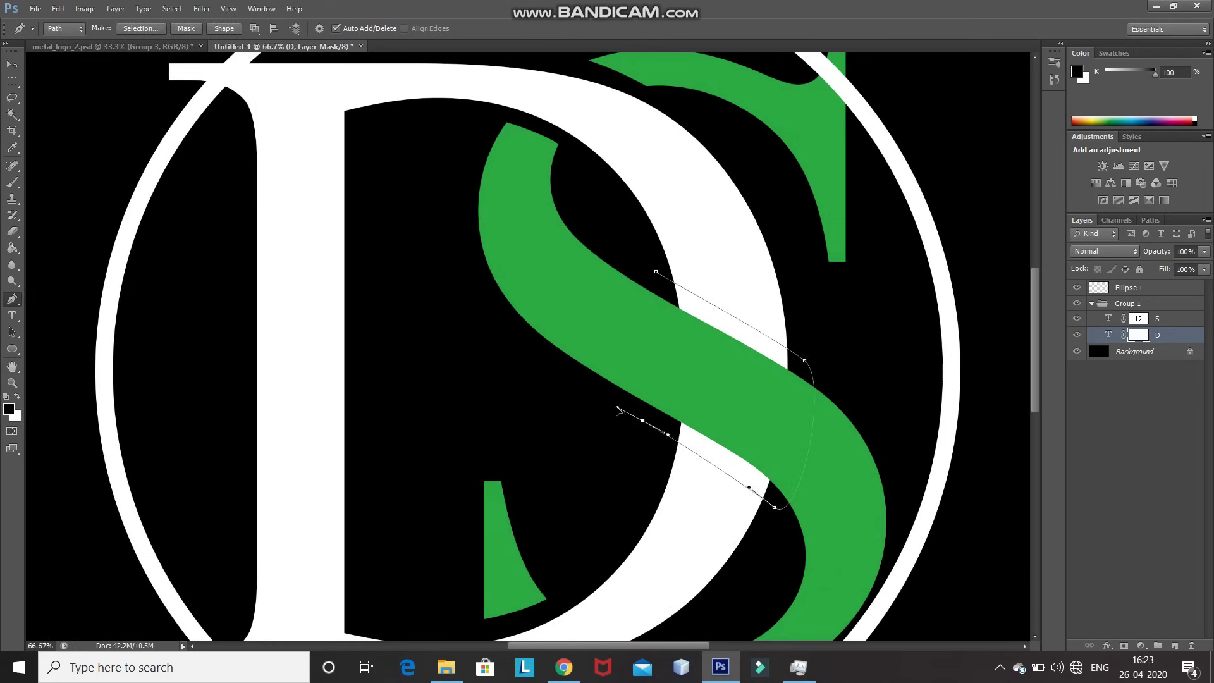
right_click(752, 378)
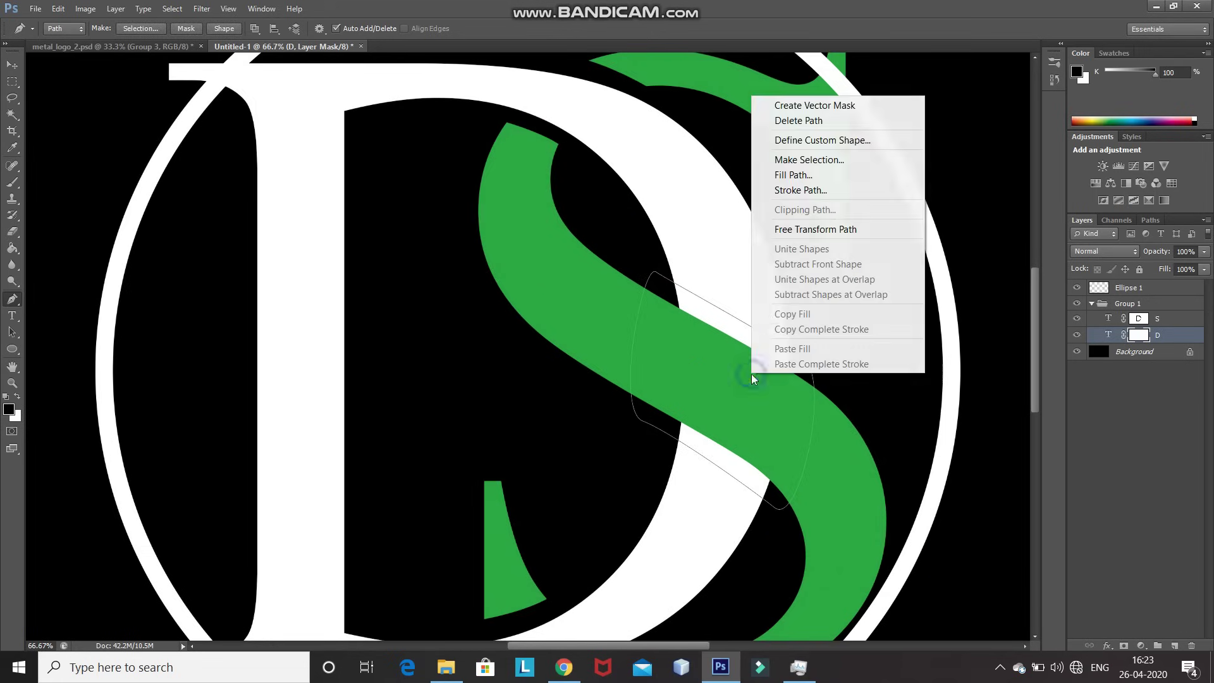
left_click(801, 162)
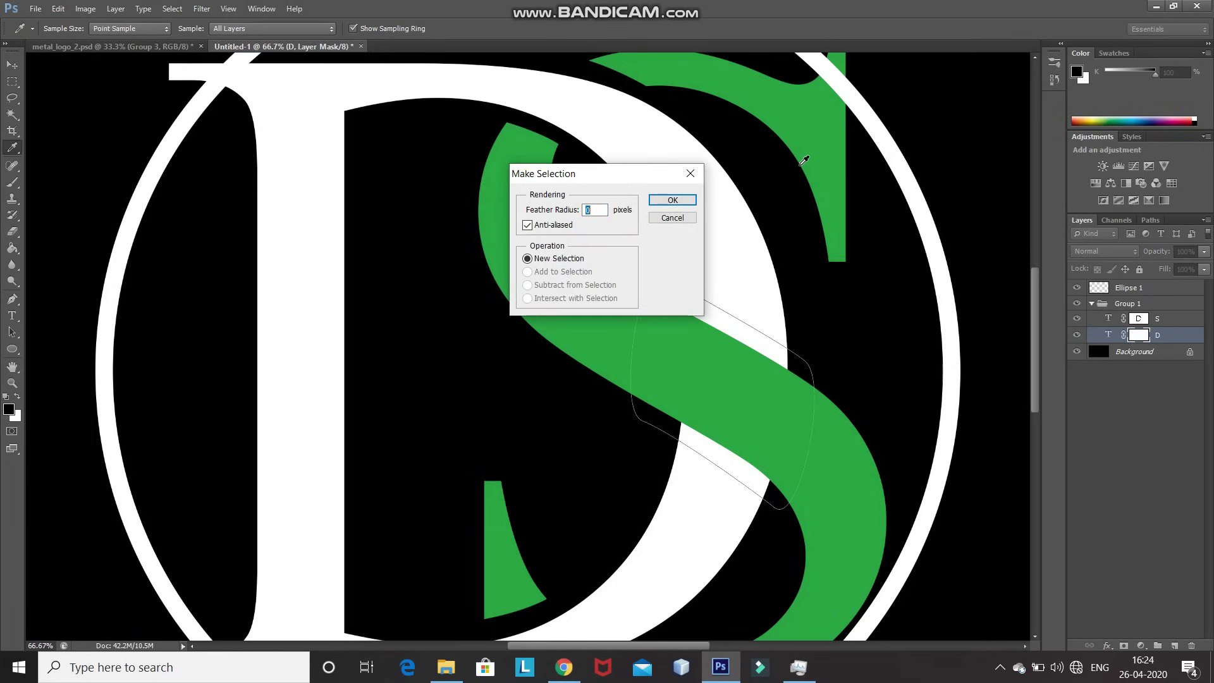
key("Return")
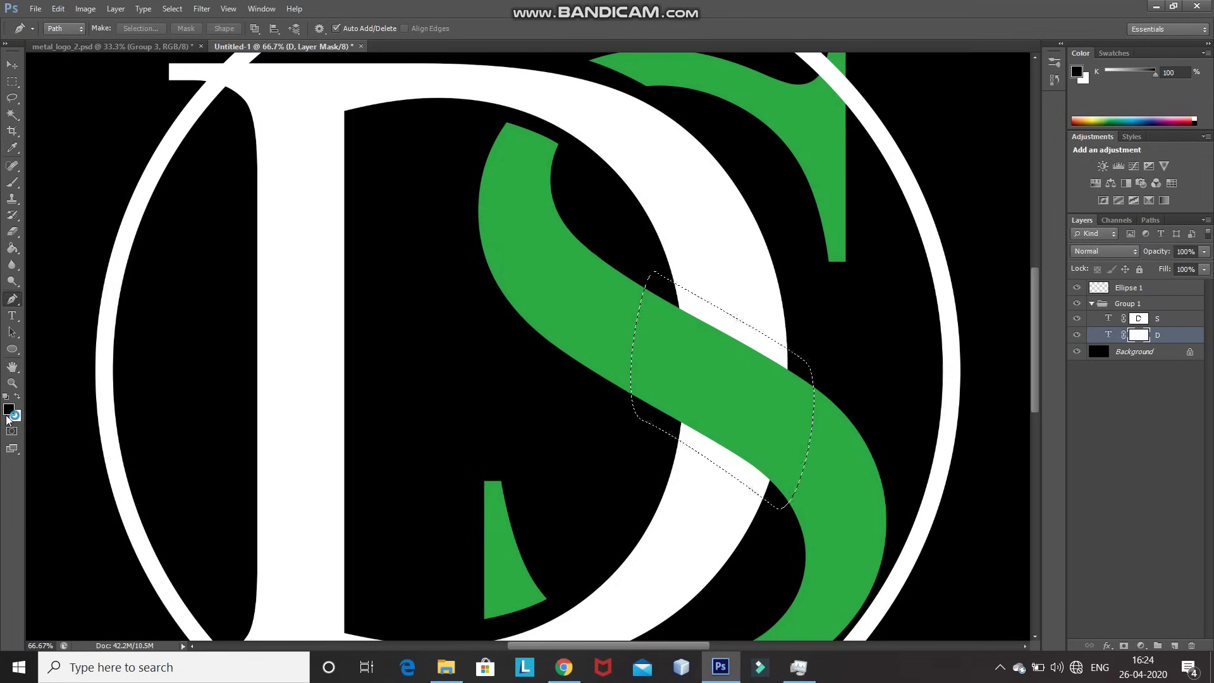
Step: Fill the selected middle crossing with black on the D layer's mask to leave a gap around the S, and deselect
key("alt")
key("alt")
key("alt+BackSpace")
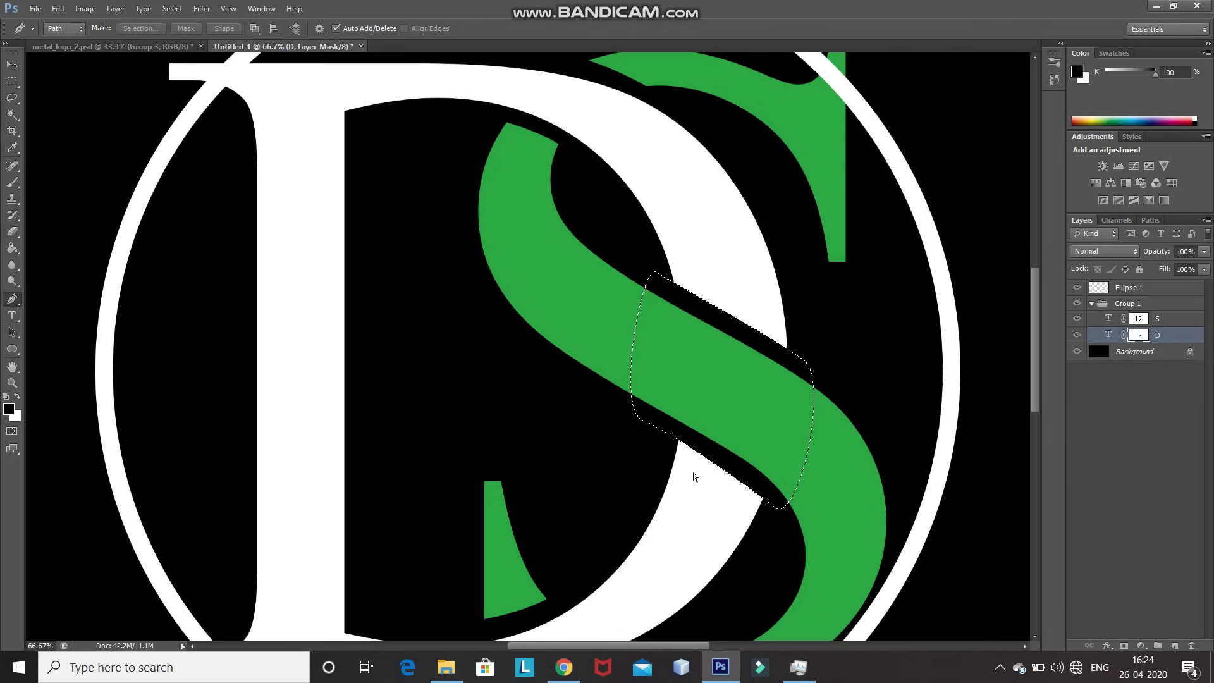
key("ctrl+d")
key("ctrl+minus")
key("ctrl+minus")
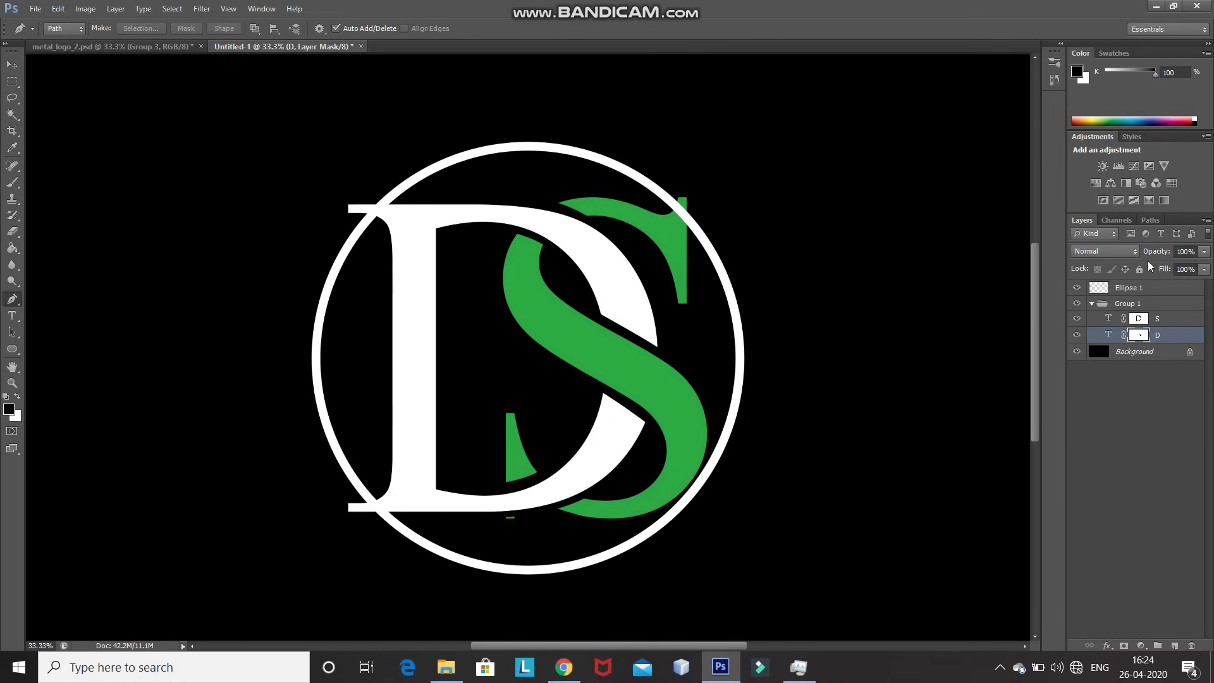
Step: Add a layer mask to Ellipse 1 and draw closed Pen paths around the ring's upper and lower crossings with the D
left_click(1192, 295)
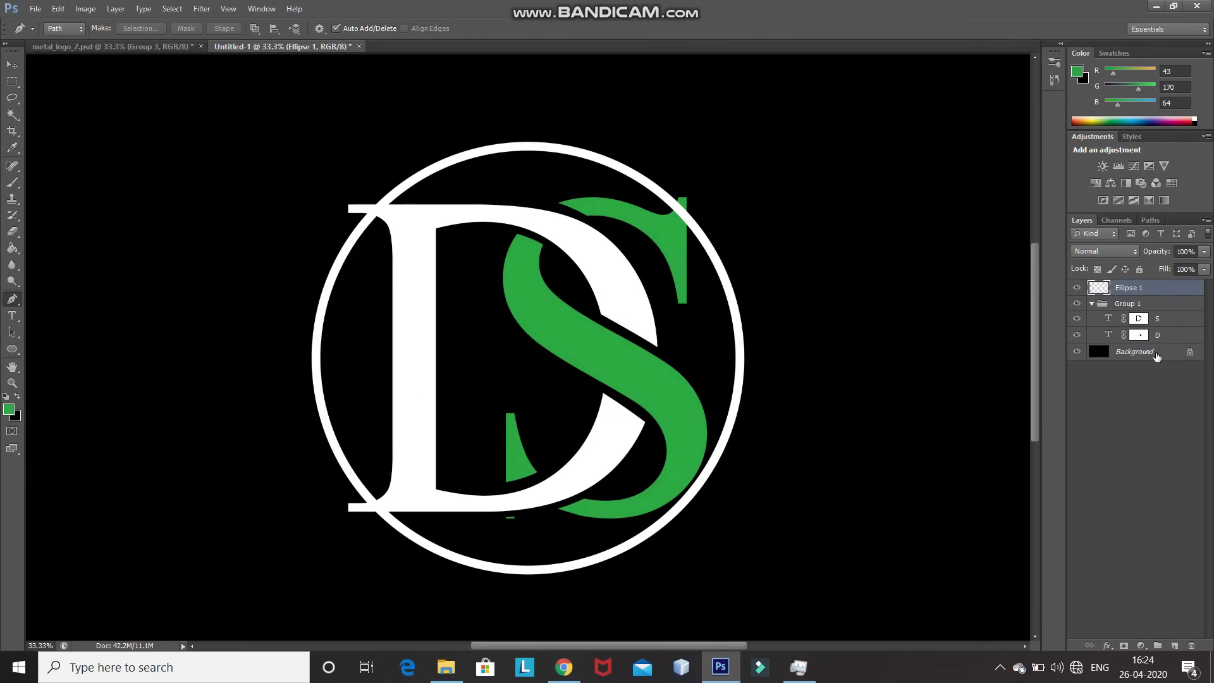
left_click(1122, 646)
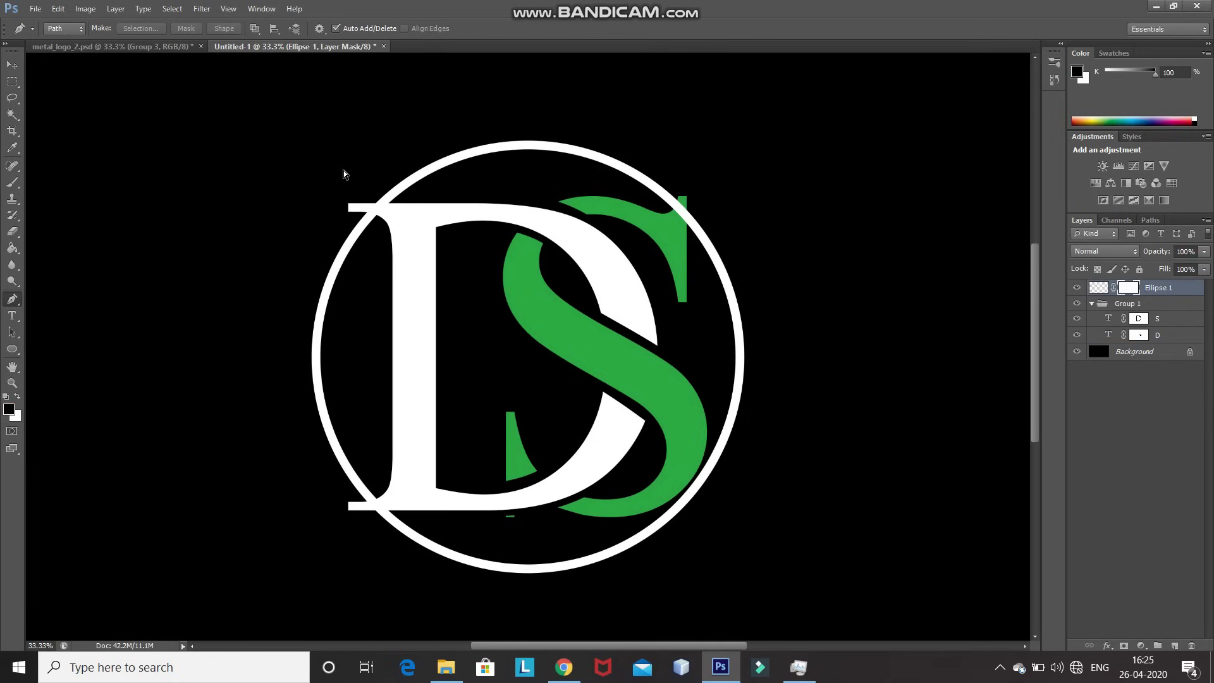
key("ctrl+plus")
key("ctrl+plus")
left_click_drag(231, 104, 271, 103)
left_click_drag(177, 166, 239, 190)
scroll(190, 253, "down", 5)
left_click(216, 482)
left_click_drag(224, 466, 263, 443)
left_click(275, 554)
Step: Draw a closed Pen path around the ring's crossing with the upper end of the S and convert all paths to a new selection
scroll(179, 563, "up", 5)
left_click_drag(745, 222, 762, 229)
left_click_drag(811, 213, 810, 162)
left_click(861, 166)
left_click(861, 329)
left_click(745, 223)
left_click(815, 237)
right_click(814, 237)
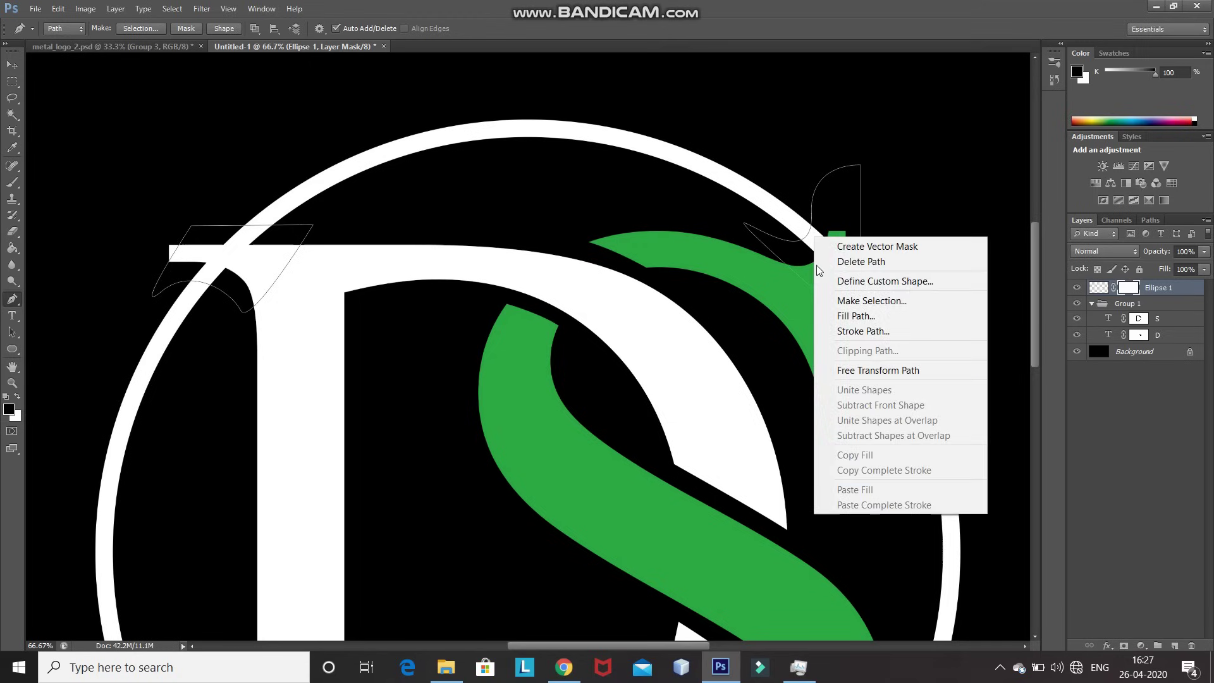
left_click(829, 299)
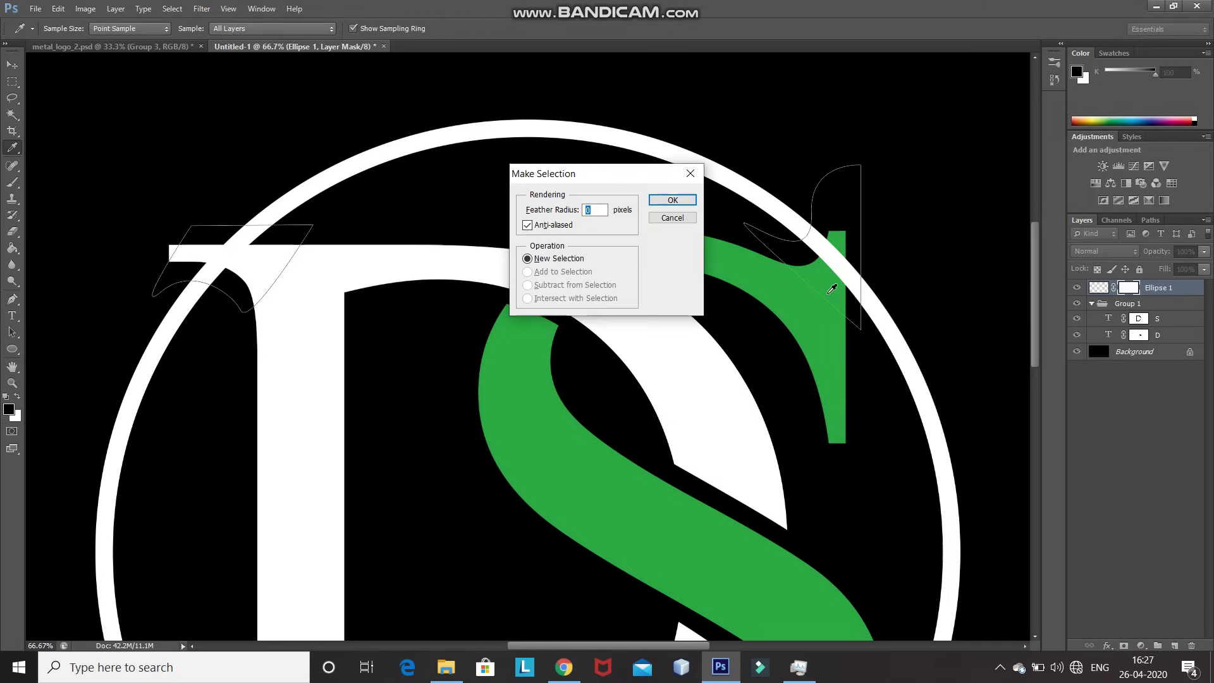
key("Return")
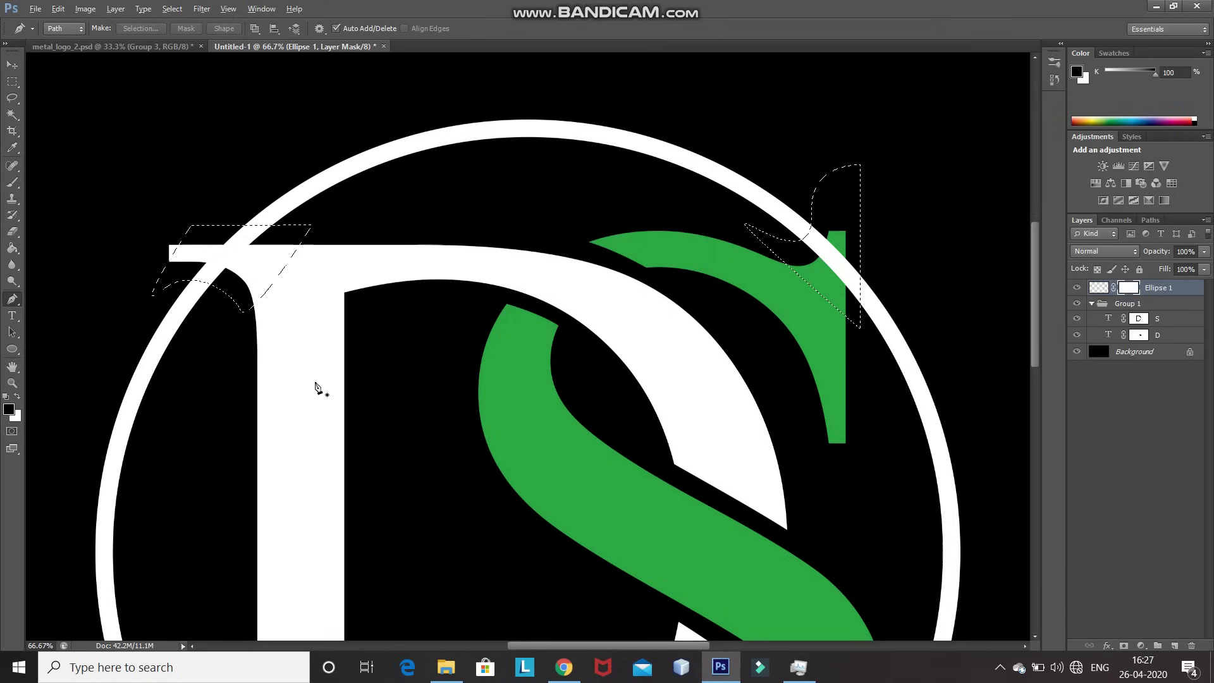
Step: Fill the selected ring crossings with black on the Ellipse 1 mask and deselect
key("alt+BackSpace")
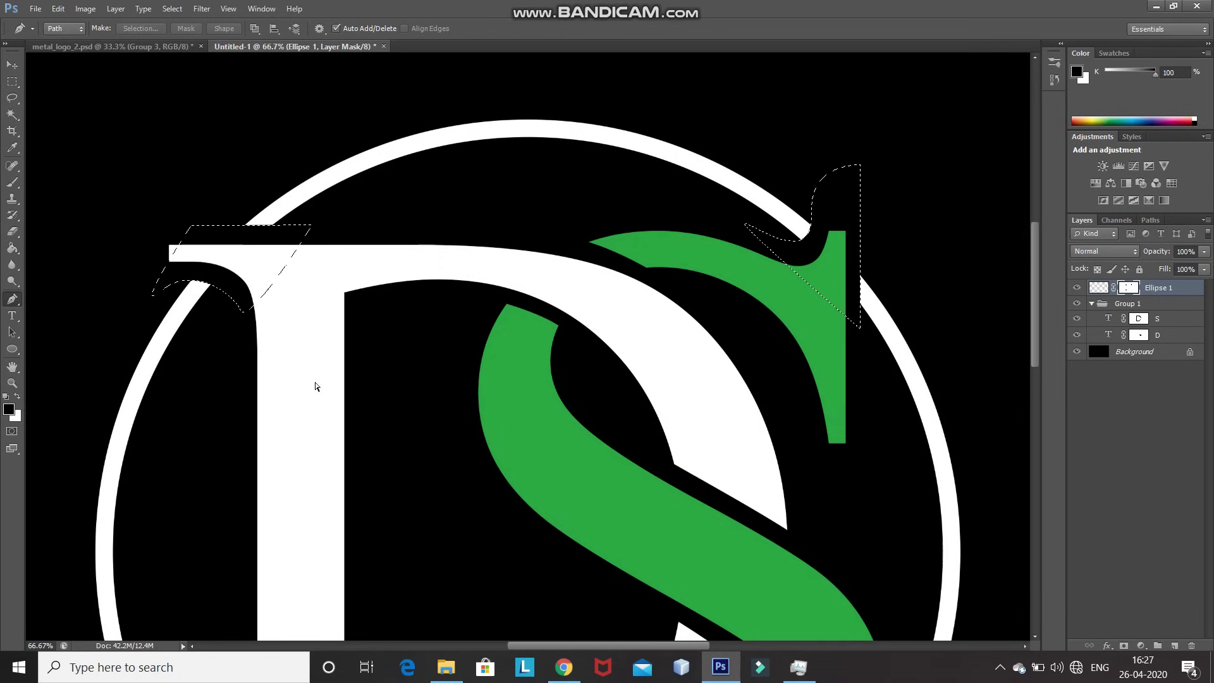
key("ctrl+d")
key("ctrl+minus")
key("ctrl+minus")
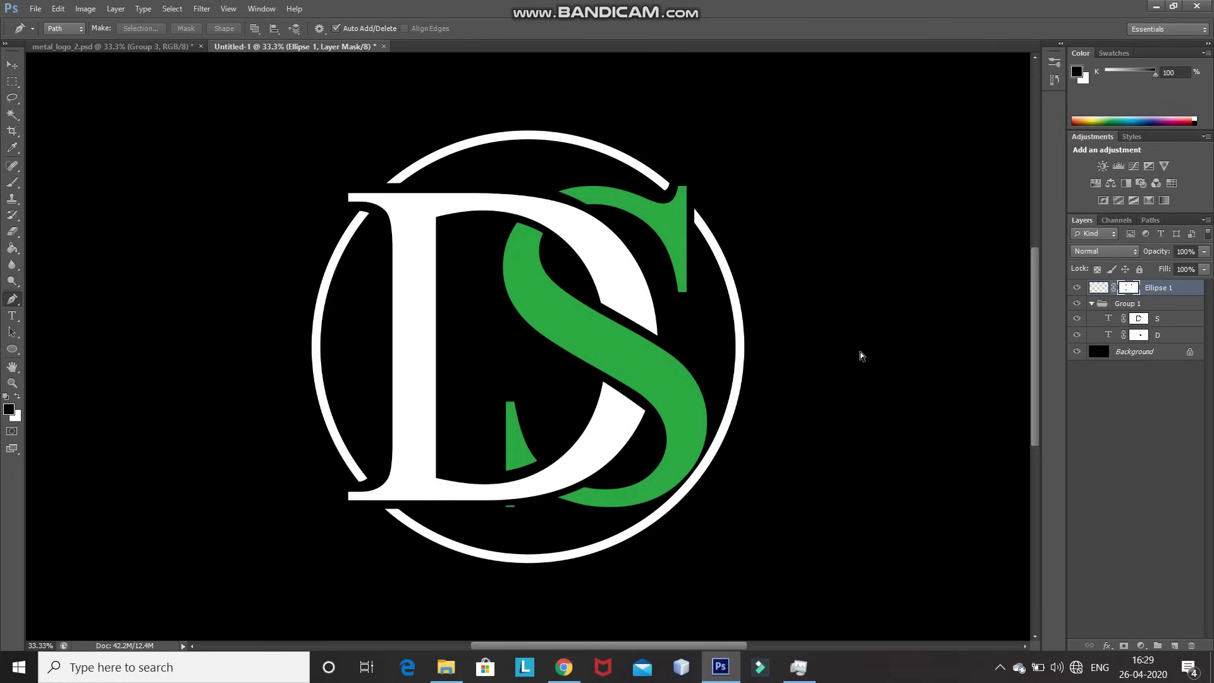
Step: Group Ellipse 1 with Group 1 and place the Awesome-Metal-Wallpaper image above the new group
left_click(1162, 306, "shift")
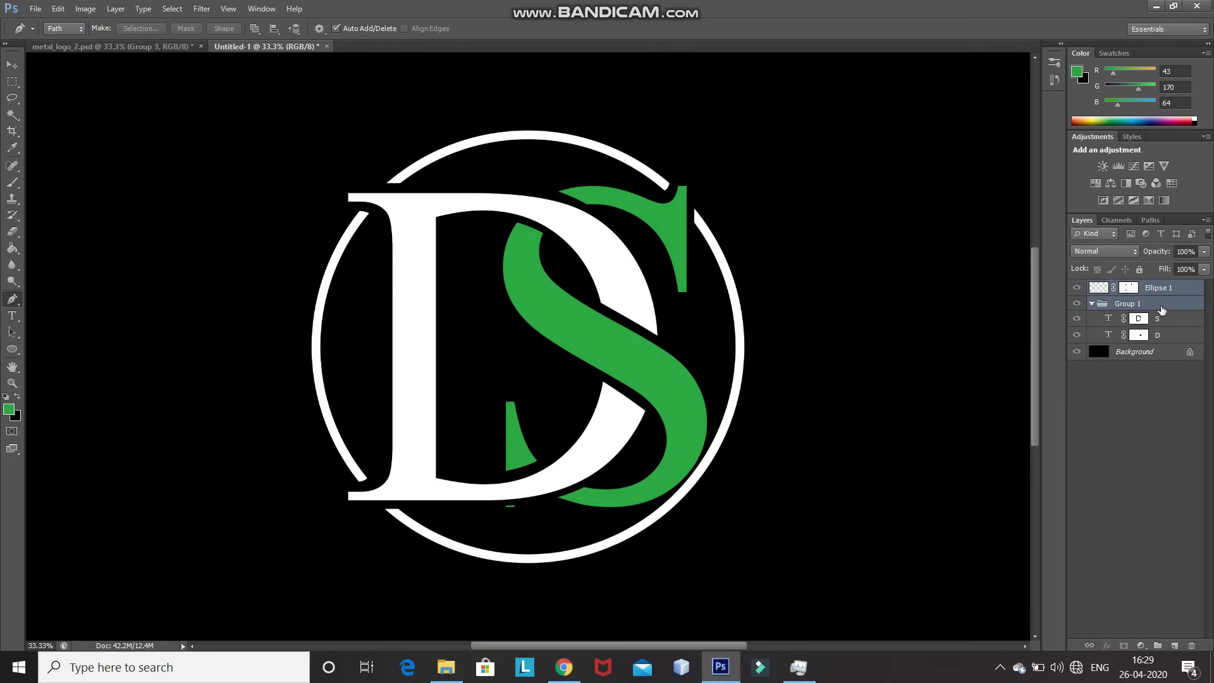
key("ctrl+g")
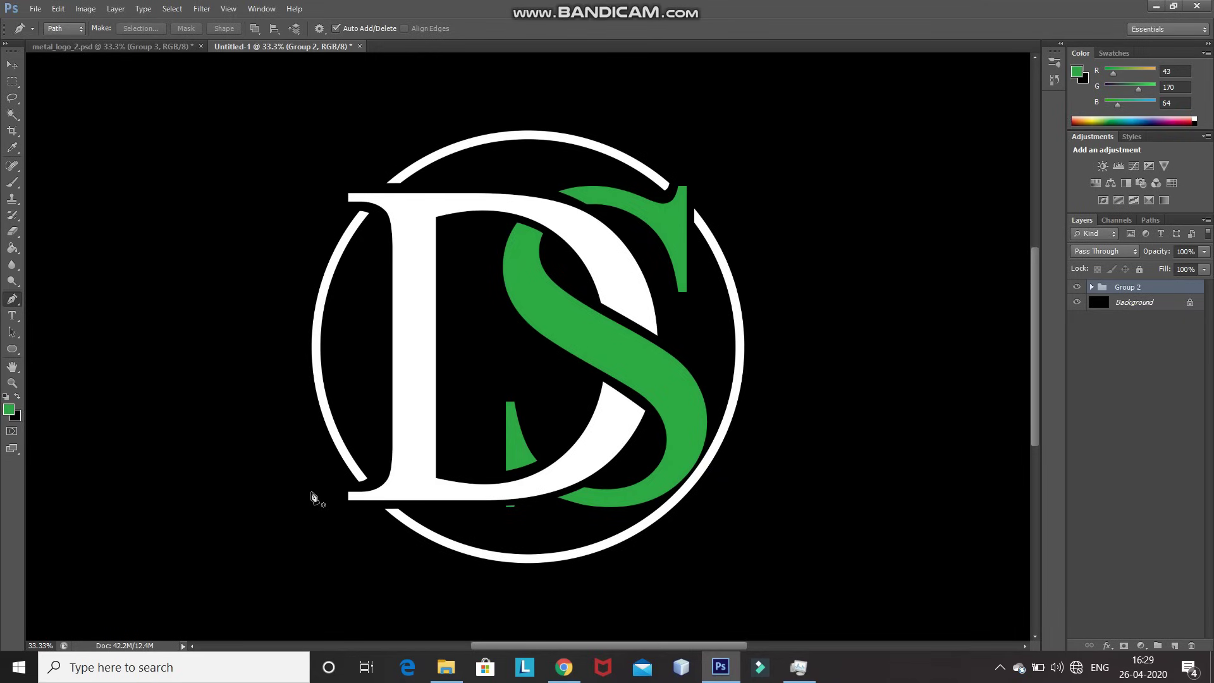
left_click(446, 667)
left_click_drag(178, 196, 593, 507)
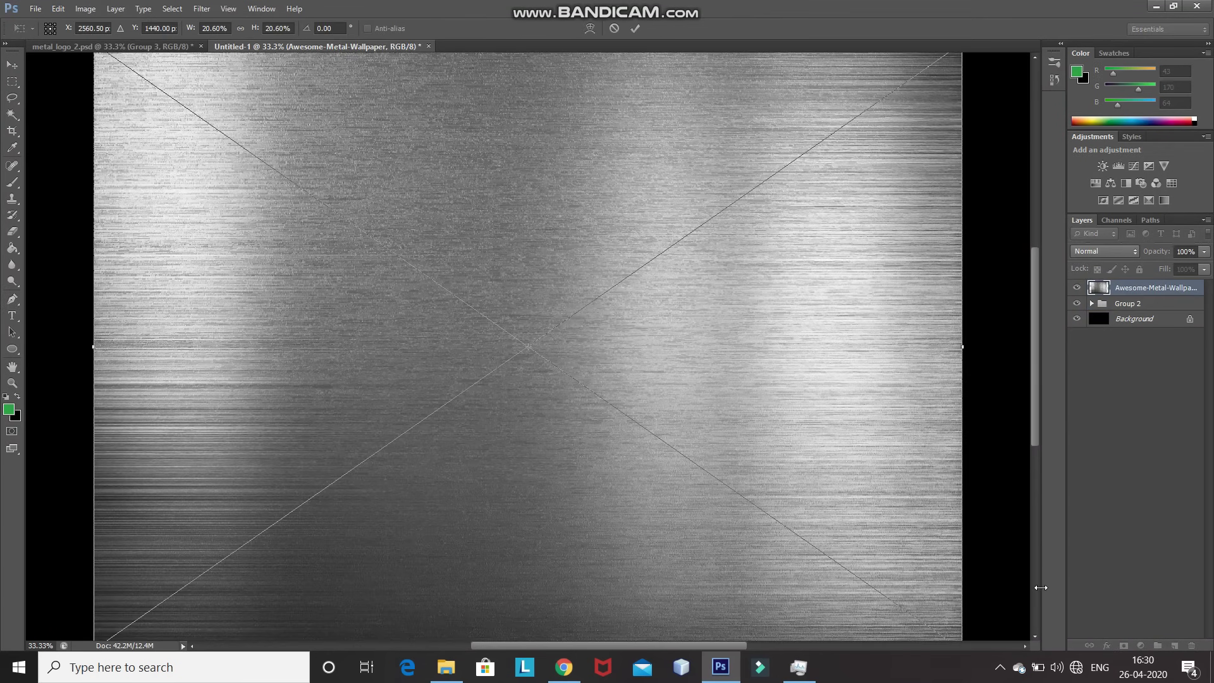
left_click(635, 29)
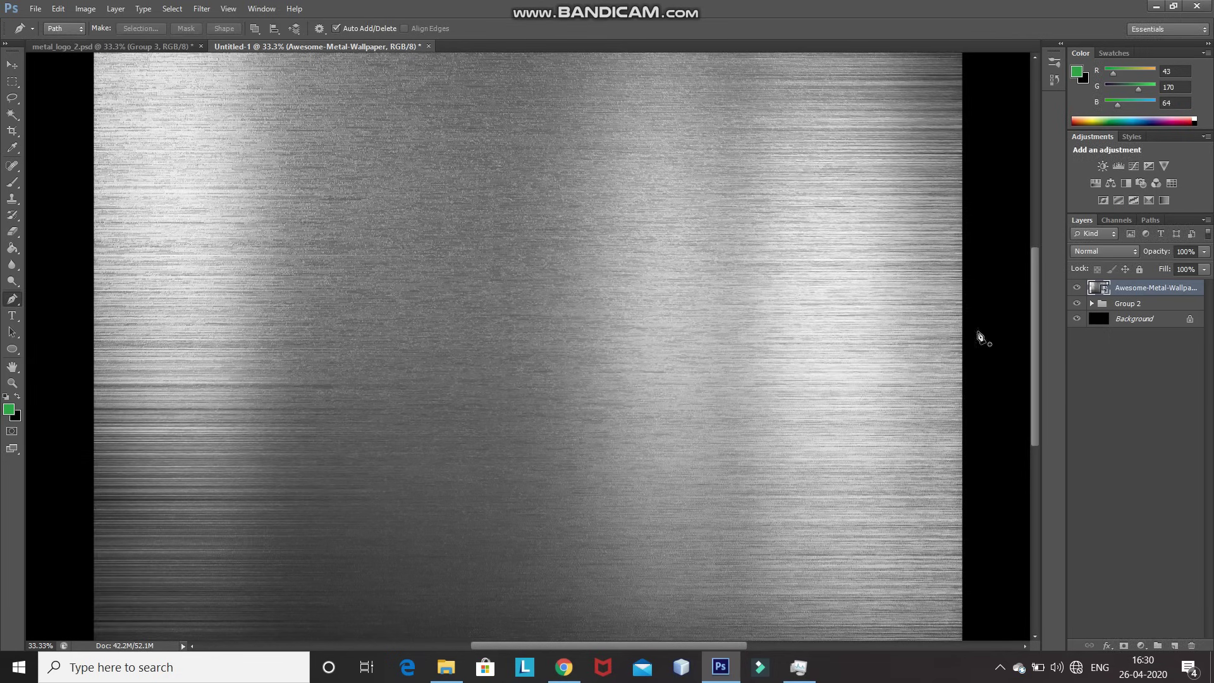
Step: Clip the metal wallpaper layer to Group 2 and set its blend mode to Multiply
right_click(1181, 296)
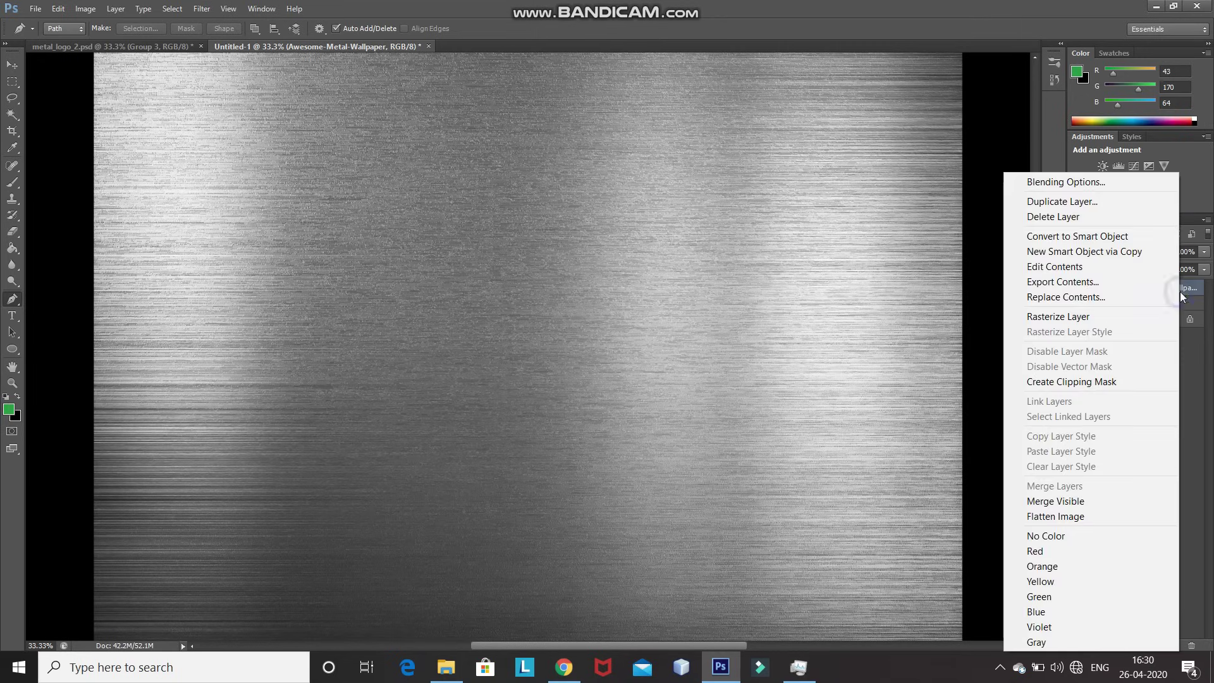
left_click(1073, 382)
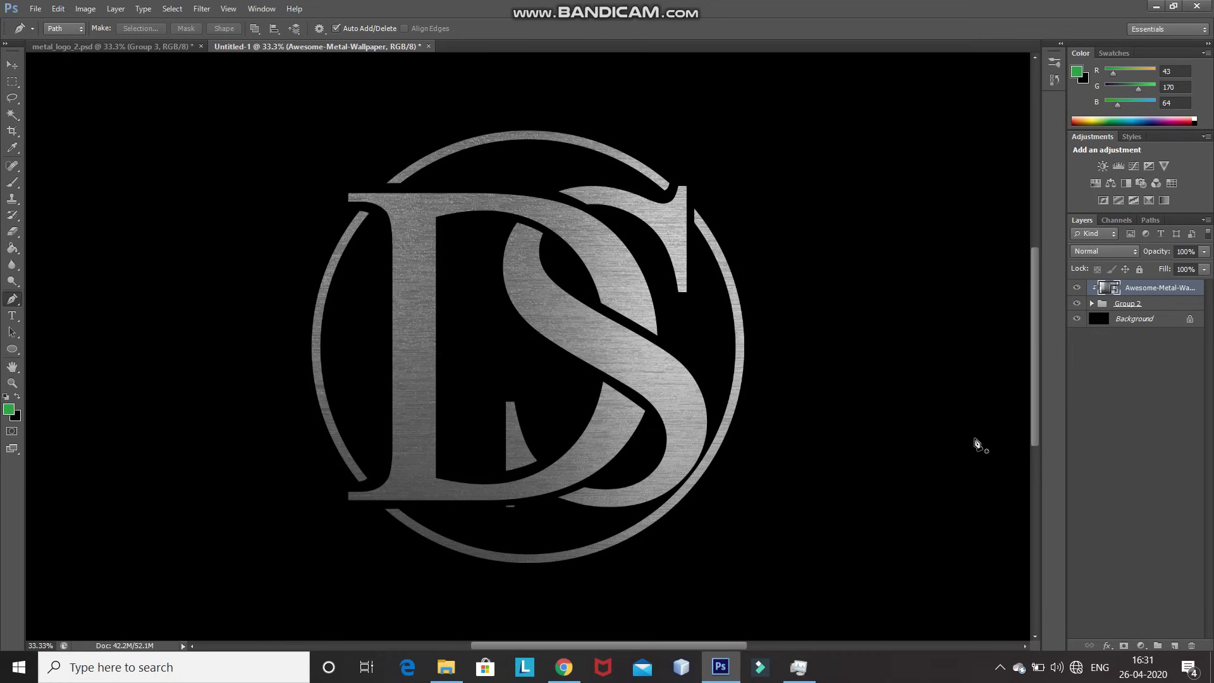
left_click(1094, 252)
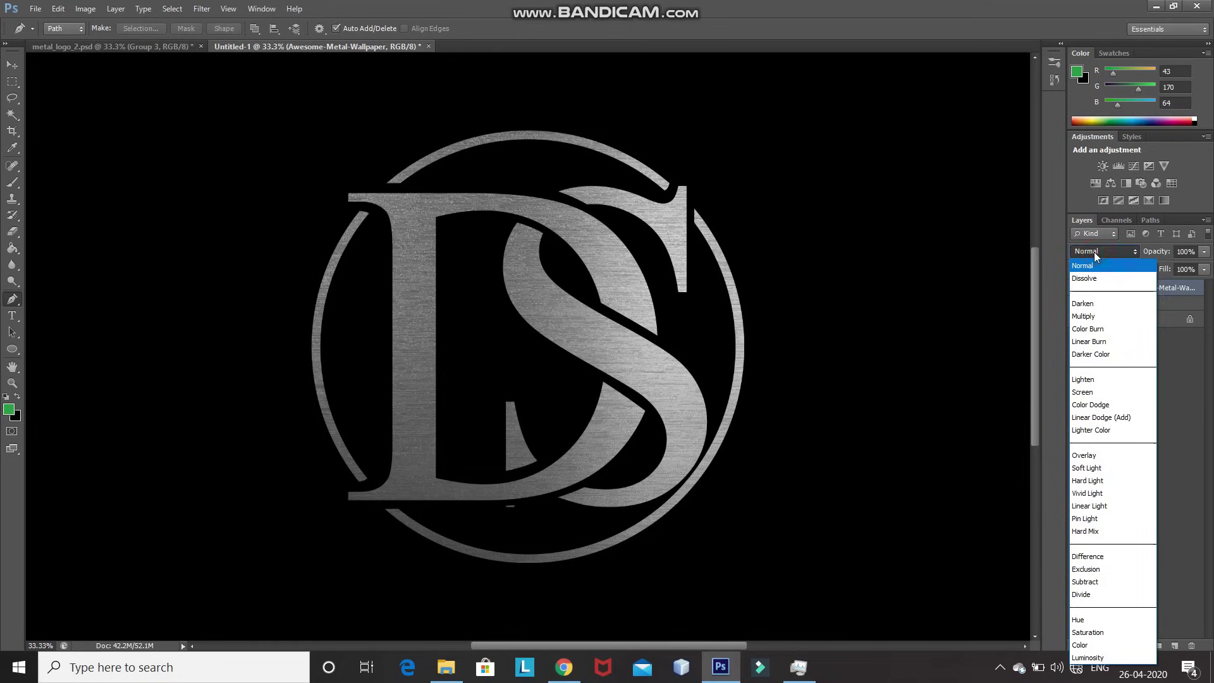
left_click(1087, 316)
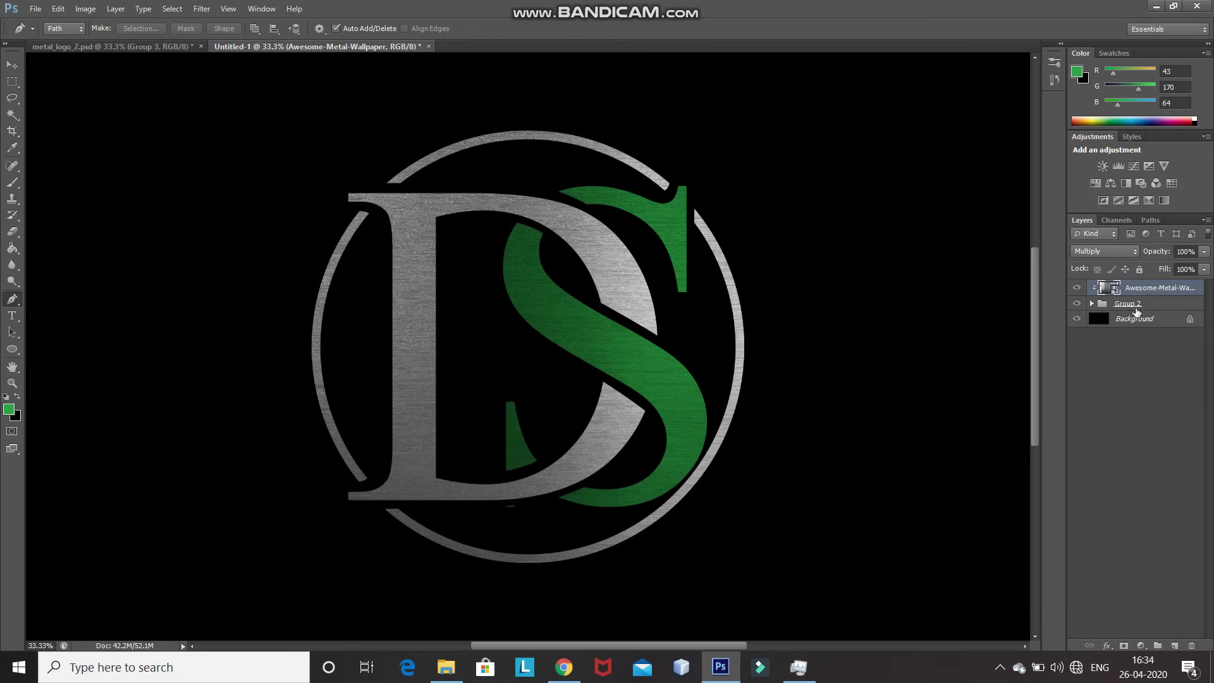
Step: Group the metal wallpaper layer with Group 2 and duplicate the resulting group
left_click(1175, 308, "ctrl")
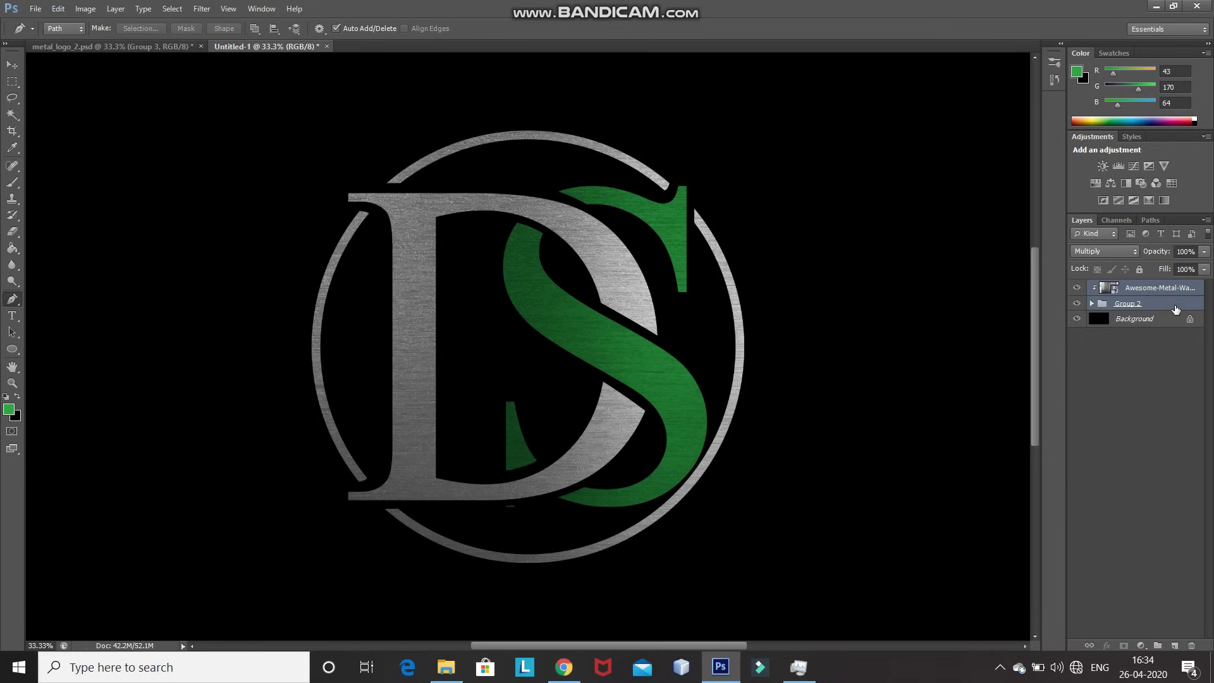
key("ctrl+g")
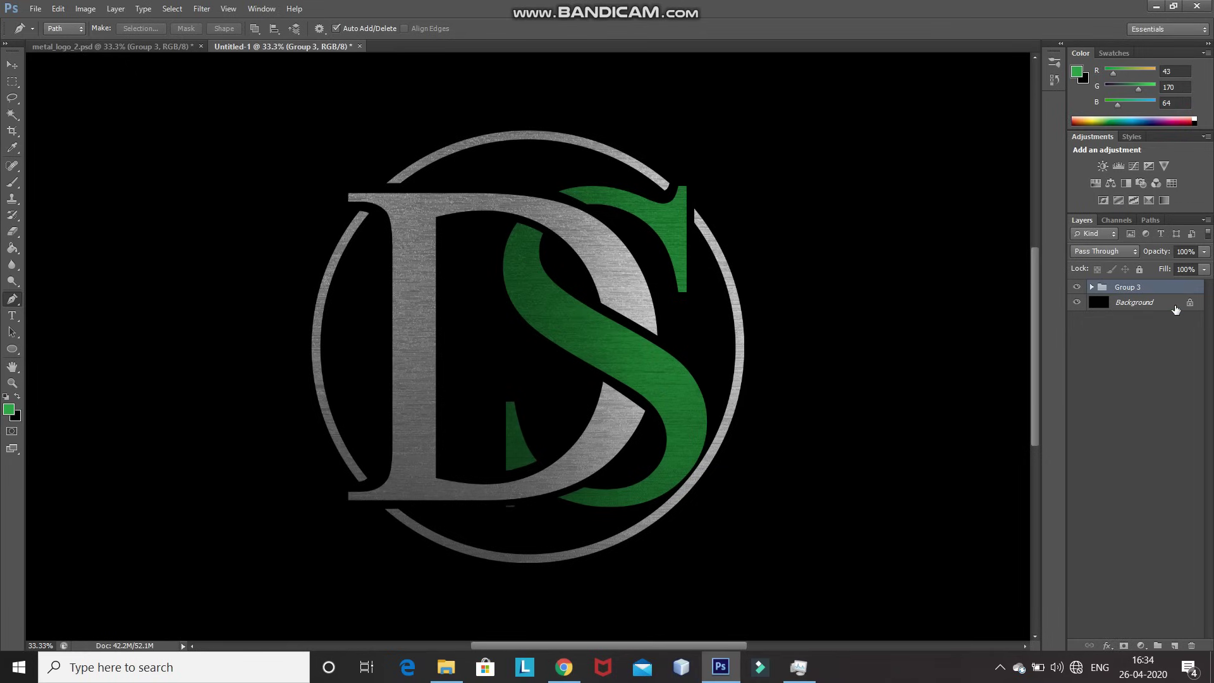
key("ctrl+j")
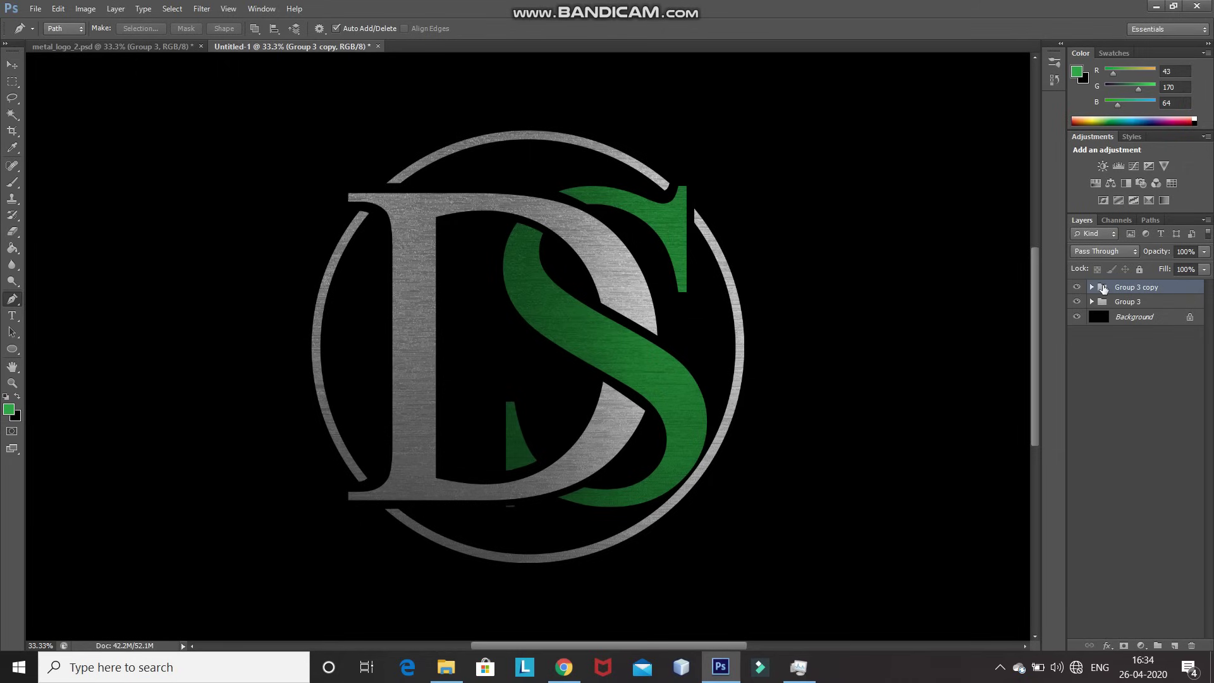
Step: Hide the original Group 3 and merge Group 3 copy into a single layer
left_click(1077, 303)
left_click(1170, 289)
right_click(1170, 291)
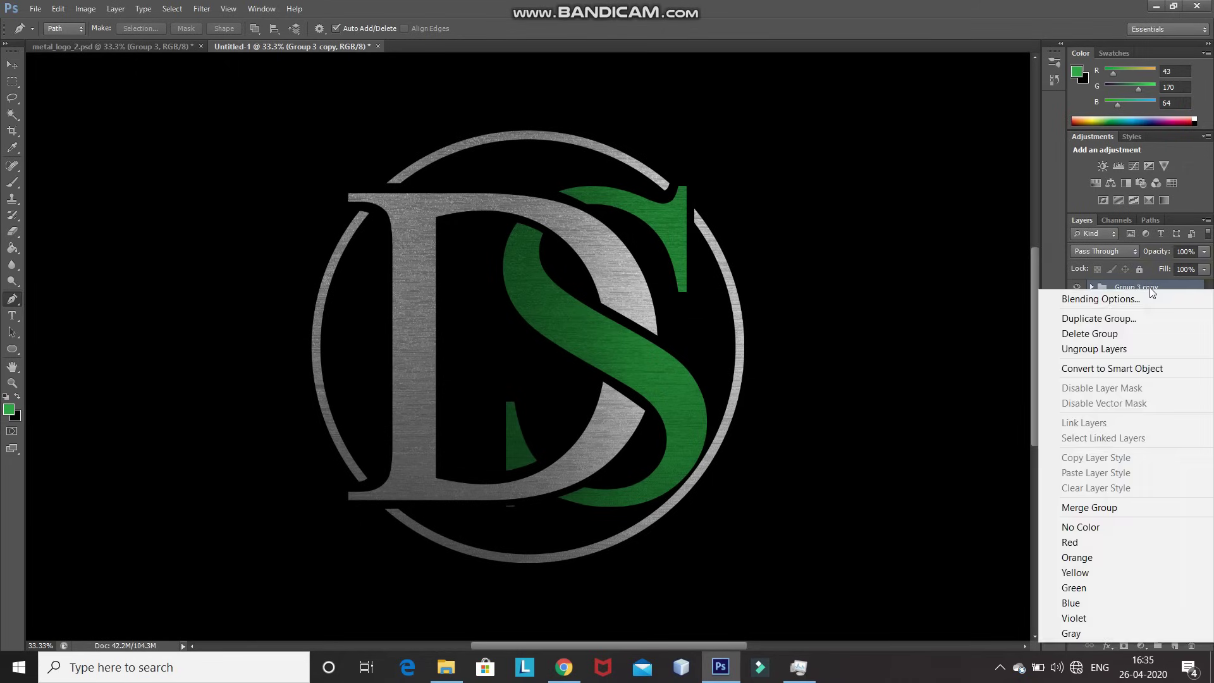
left_click(1112, 508)
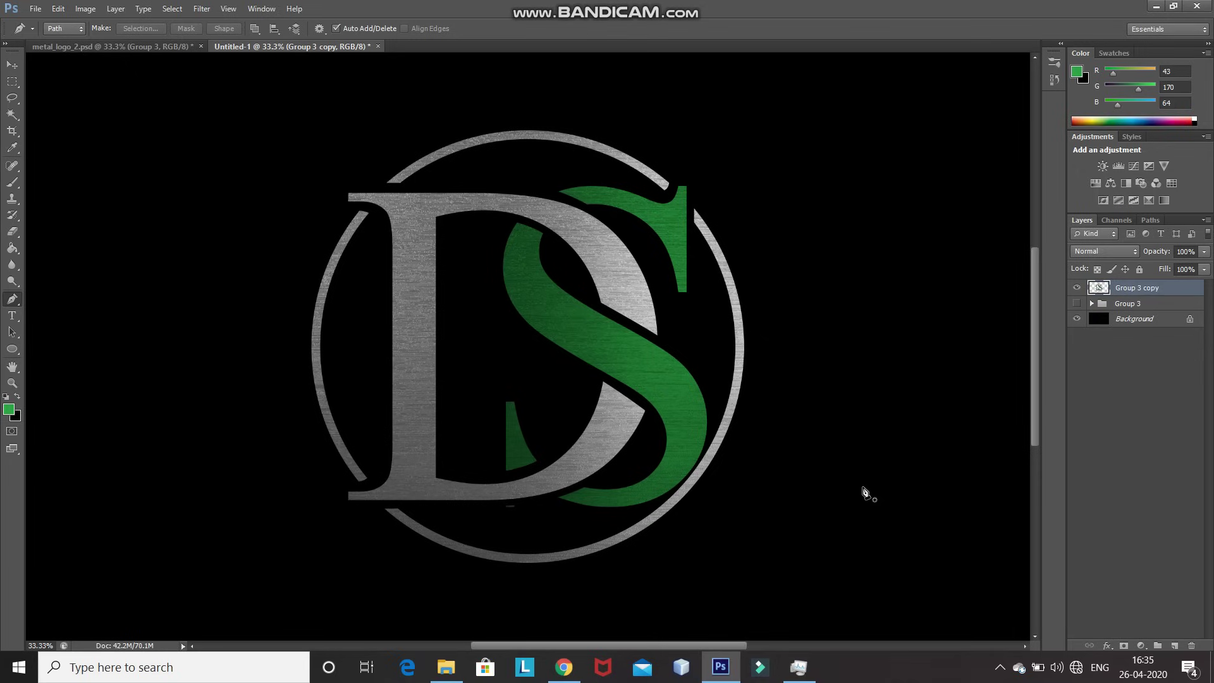
Step: Place the dark-grunge-texture image directly above the Background layer and stretch it to cover the whole canvas
left_click(1132, 320)
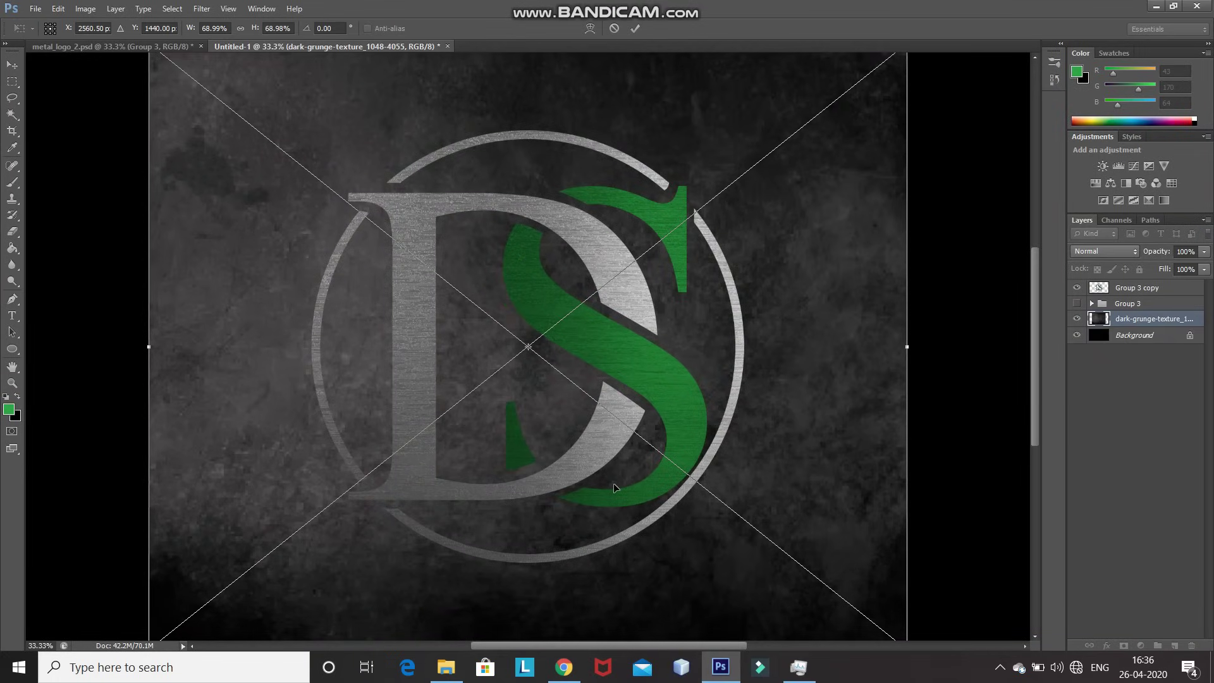
key("ctrl+minus")
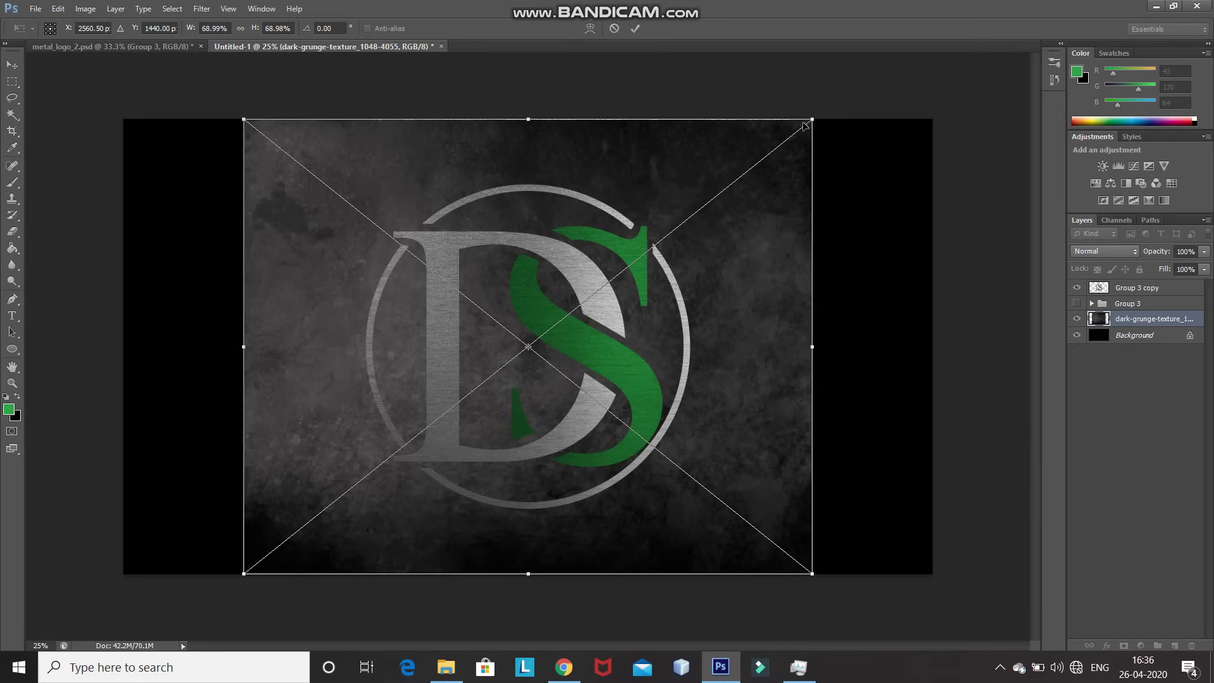
left_click_drag(807, 122, 925, 29)
left_click_drag(244, 574, 71, 605)
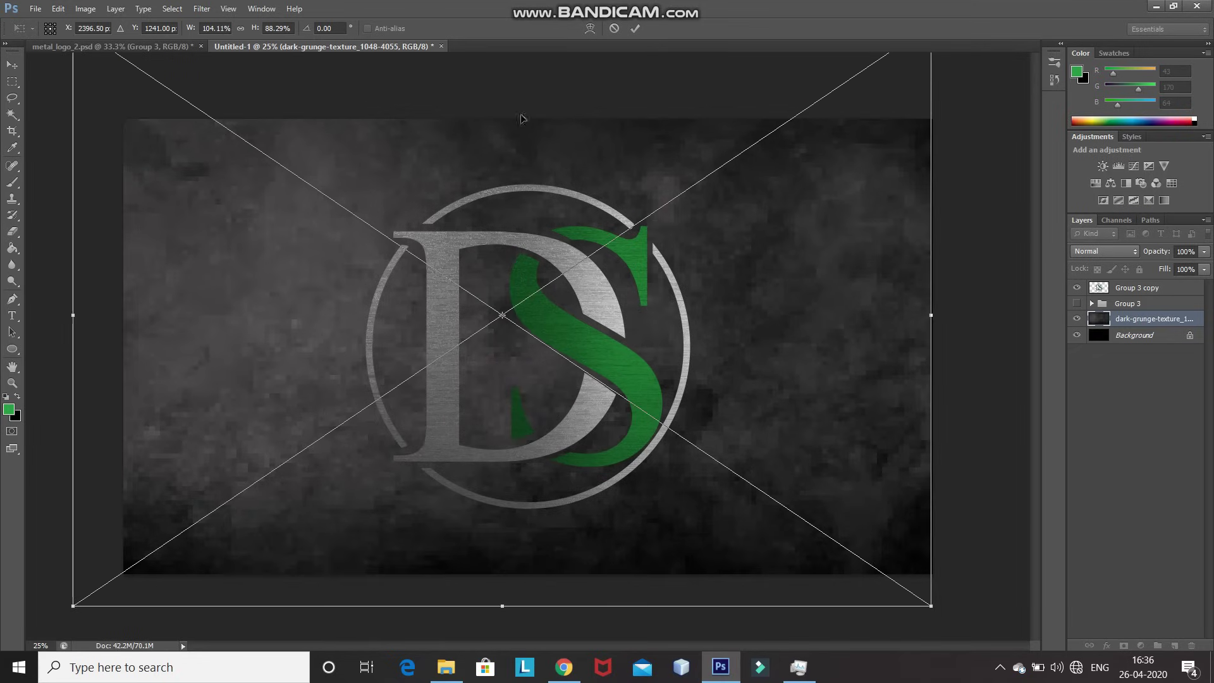
left_click(634, 28)
key("ctrl+plus")
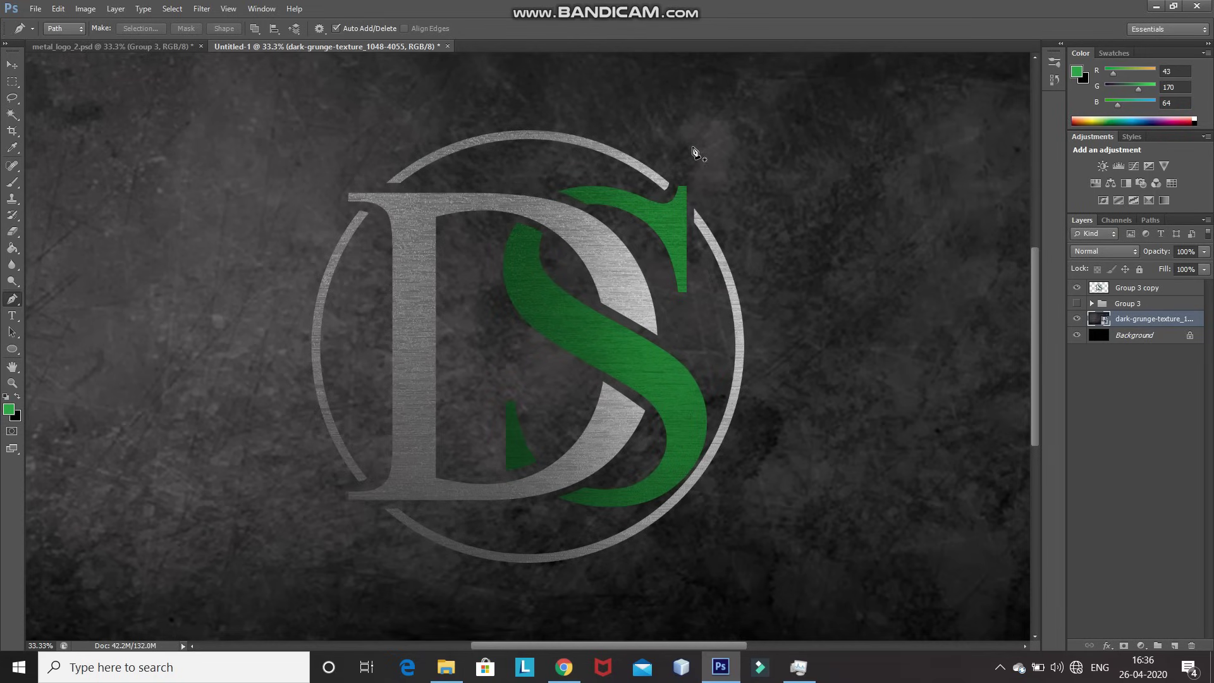
Step: Add a drop shadow to the Group 3 copy layer and set the shadow's blend mode to Normal
left_click(1168, 288)
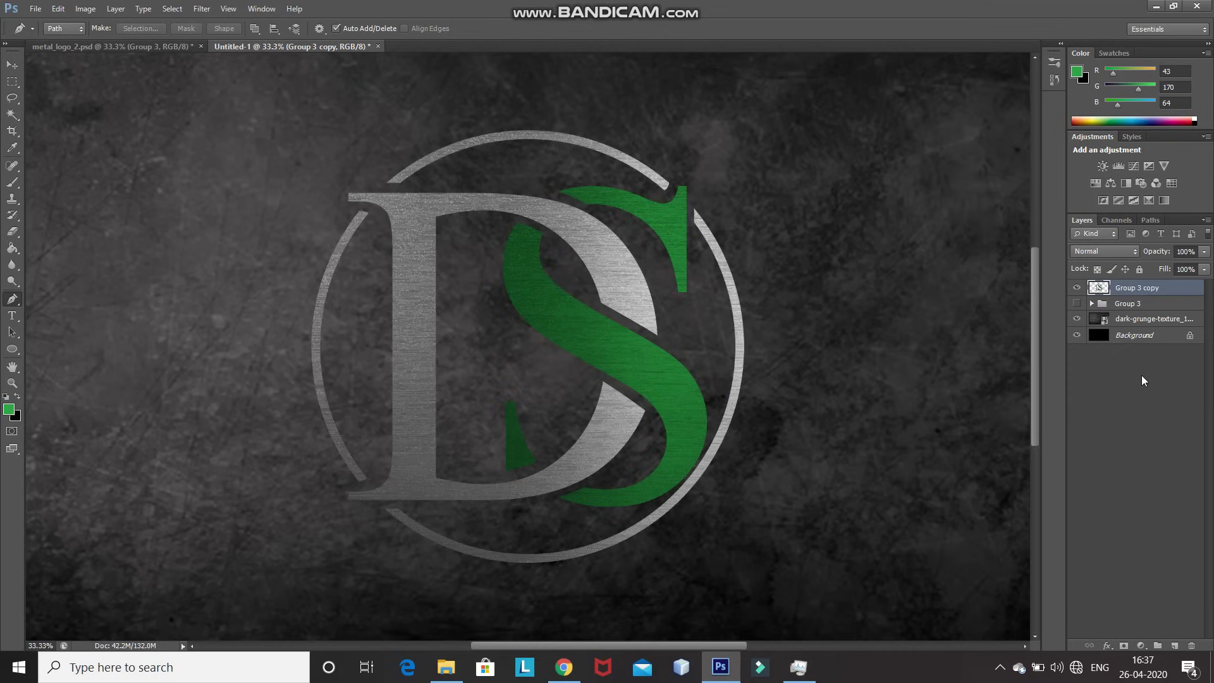
left_click(1107, 646)
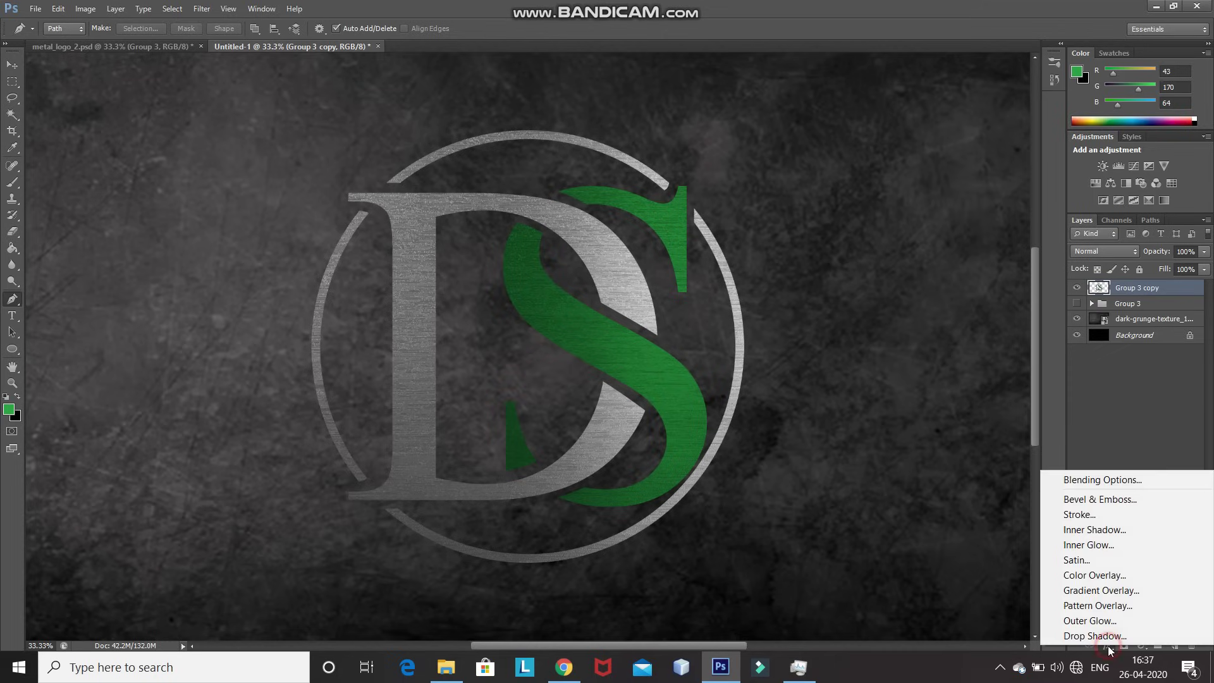
left_click(1085, 479)
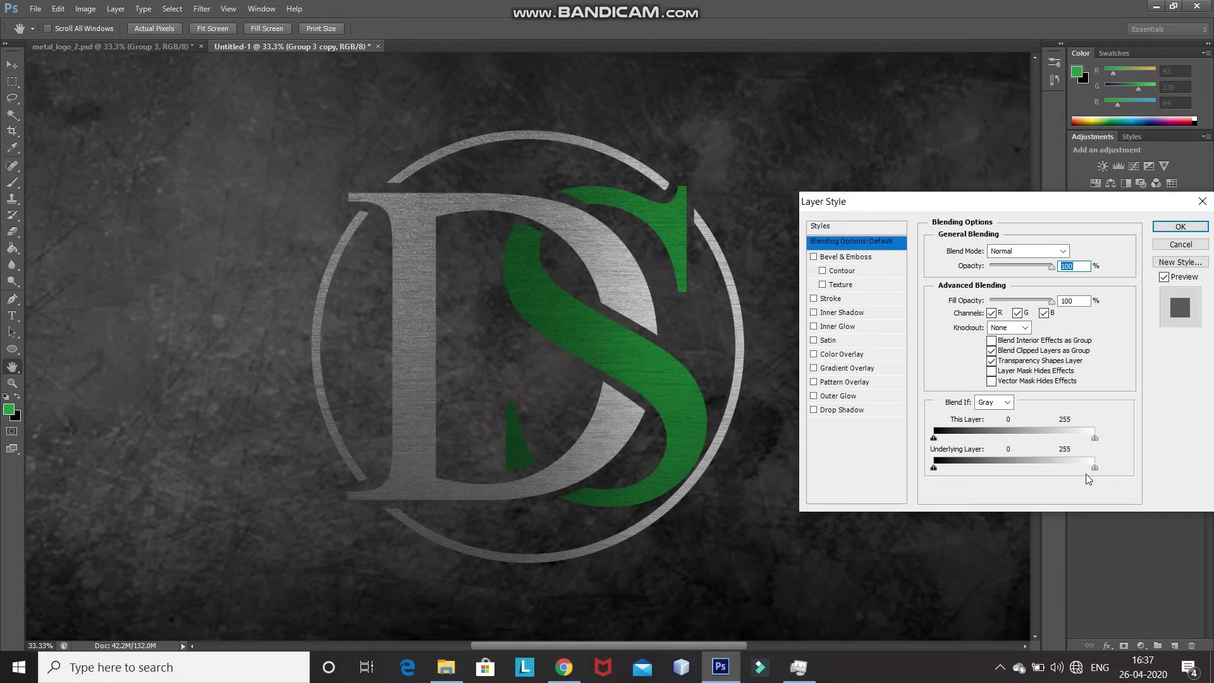
left_click(845, 410)
left_click_drag(915, 207, 864, 126)
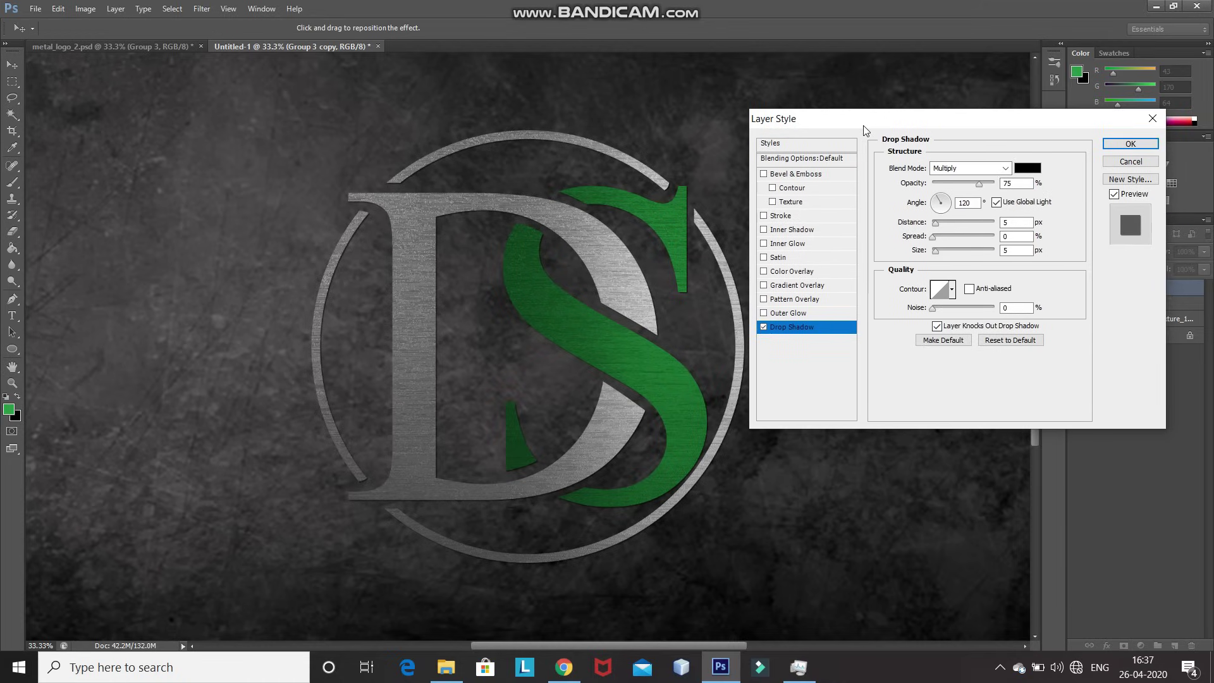
left_click(989, 173)
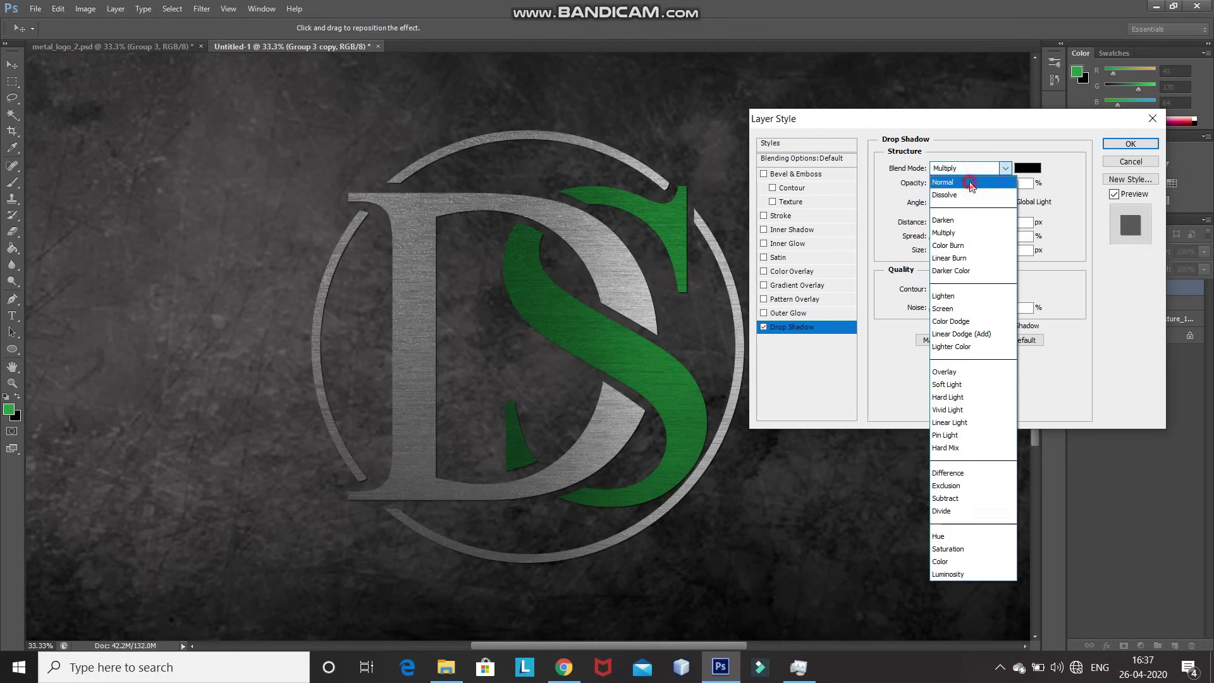
left_click(973, 185)
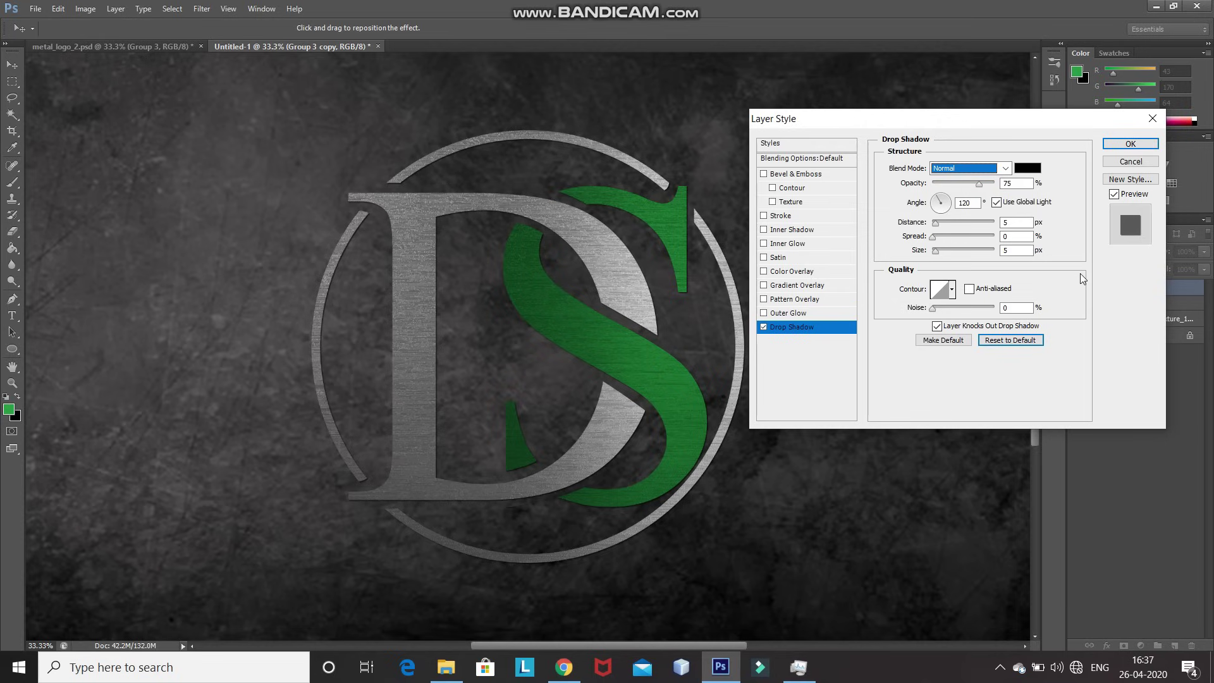
Step: Set the drop shadow's distance to 60 px, spread to 10% and size to 60 px, and apply the layer style
left_click(1010, 222)
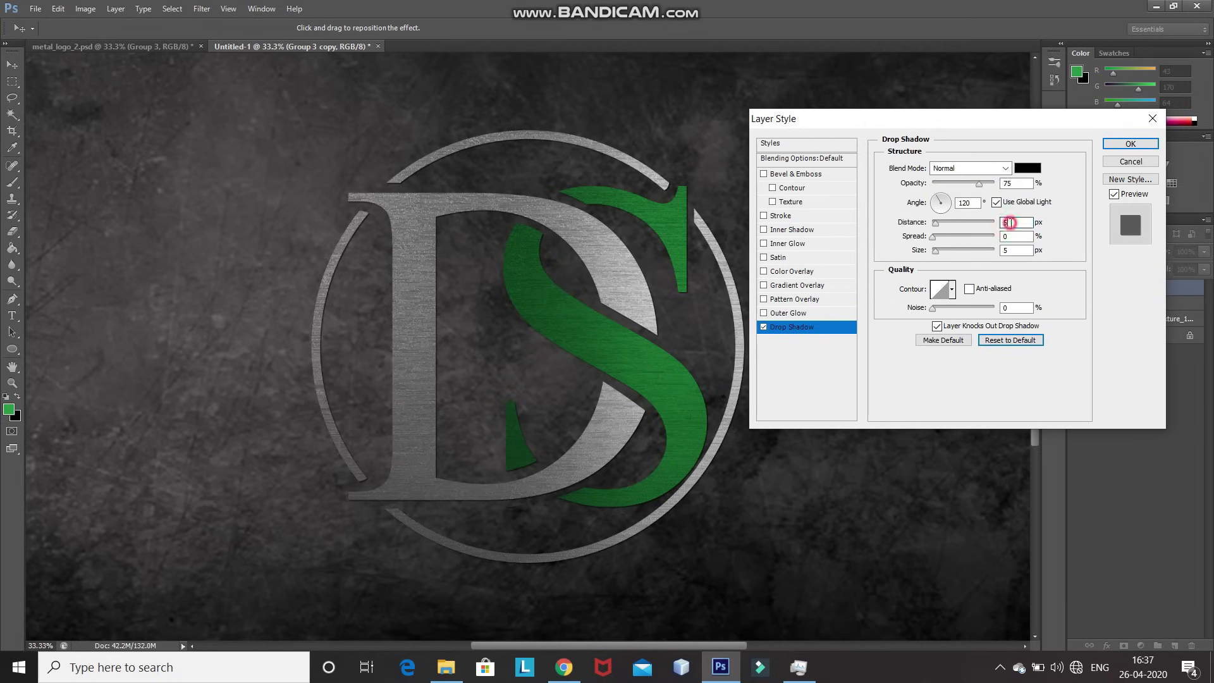
type("60")
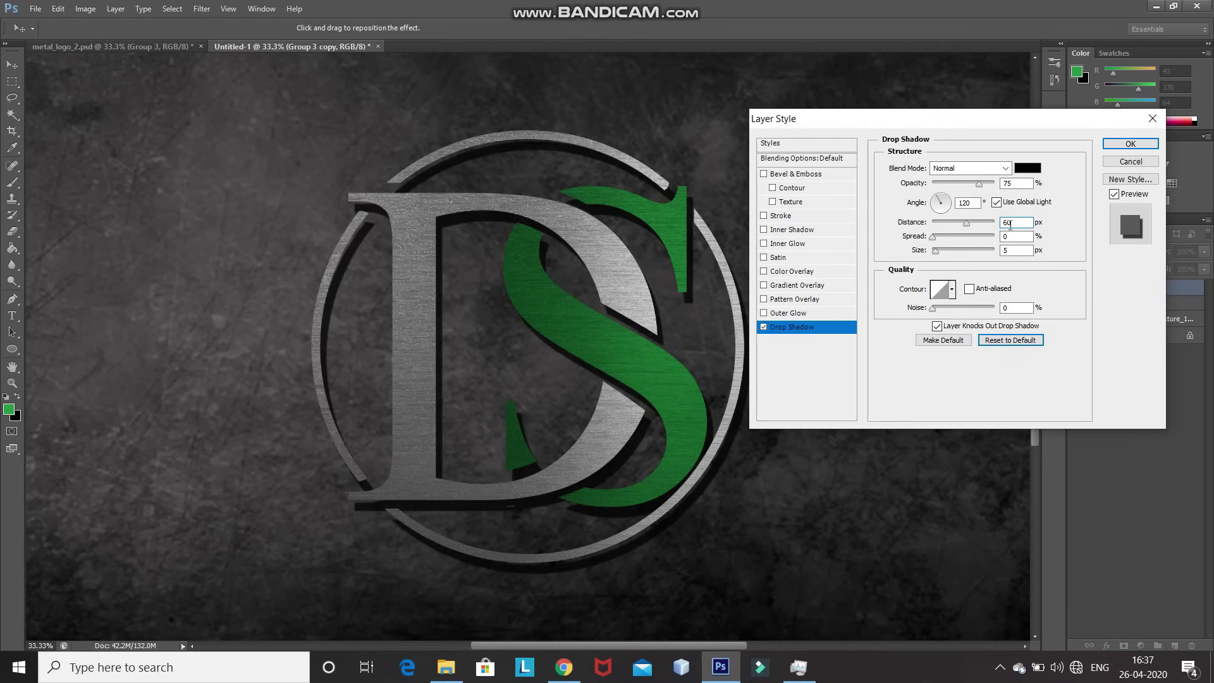
left_click(1010, 238)
key("BackSpace")
type("10")
left_click(1017, 251)
key("BackSpace")
type("60")
left_click(1131, 144)
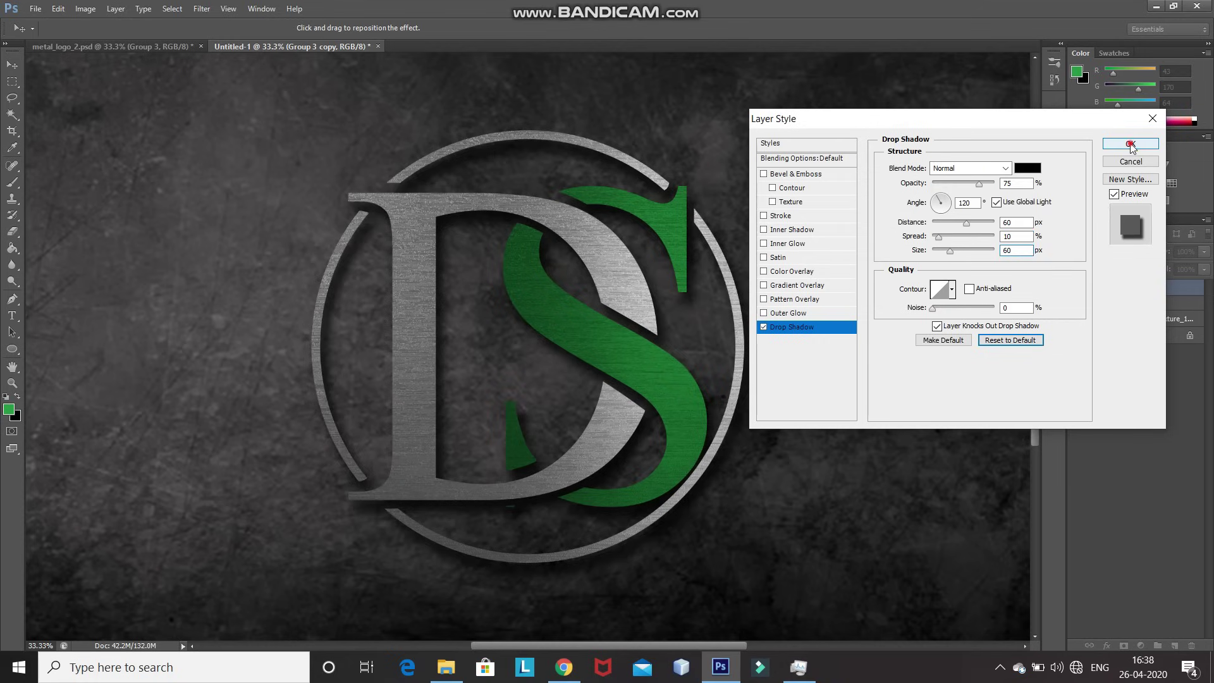
Step: Compare the logo with and without the Group 3 copy layer's effects
key("ctrl+minus")
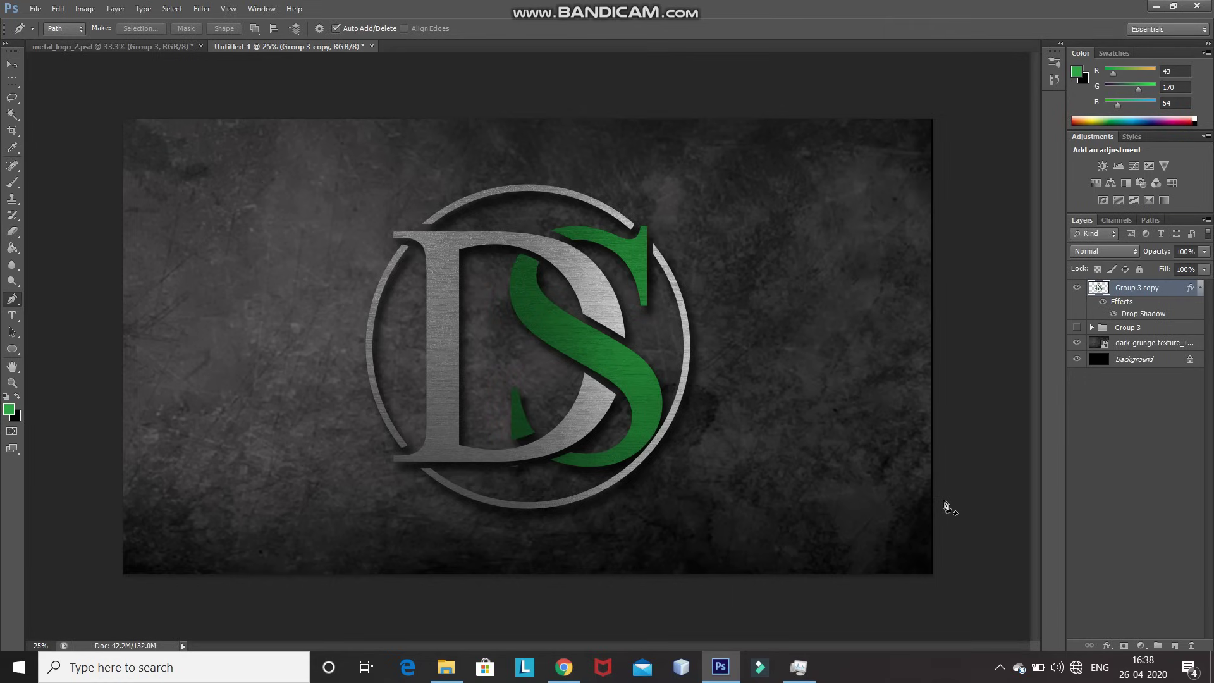
left_click(1103, 303)
left_click(1103, 303)
left_click(1104, 303)
left_click(1104, 303)
Step: Hide the dark-grunge-texture and Background layers and trim the transparent pixels away from all four sides of the canvas
left_click(1076, 345)
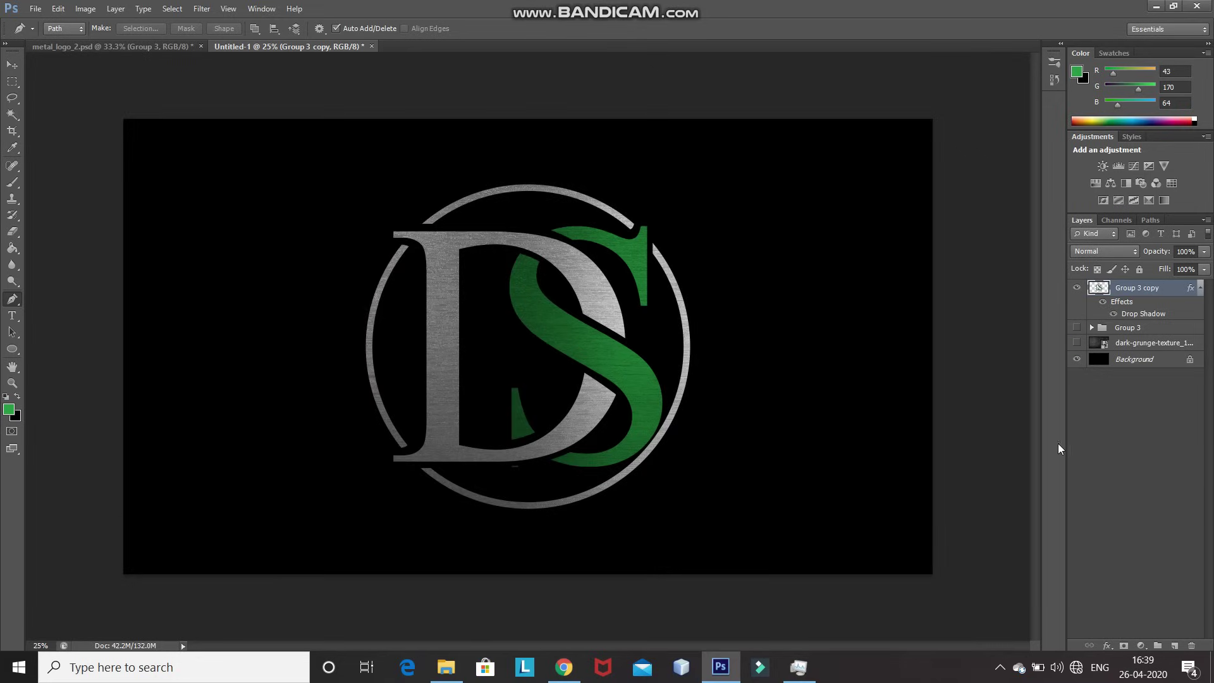
left_click(1077, 359)
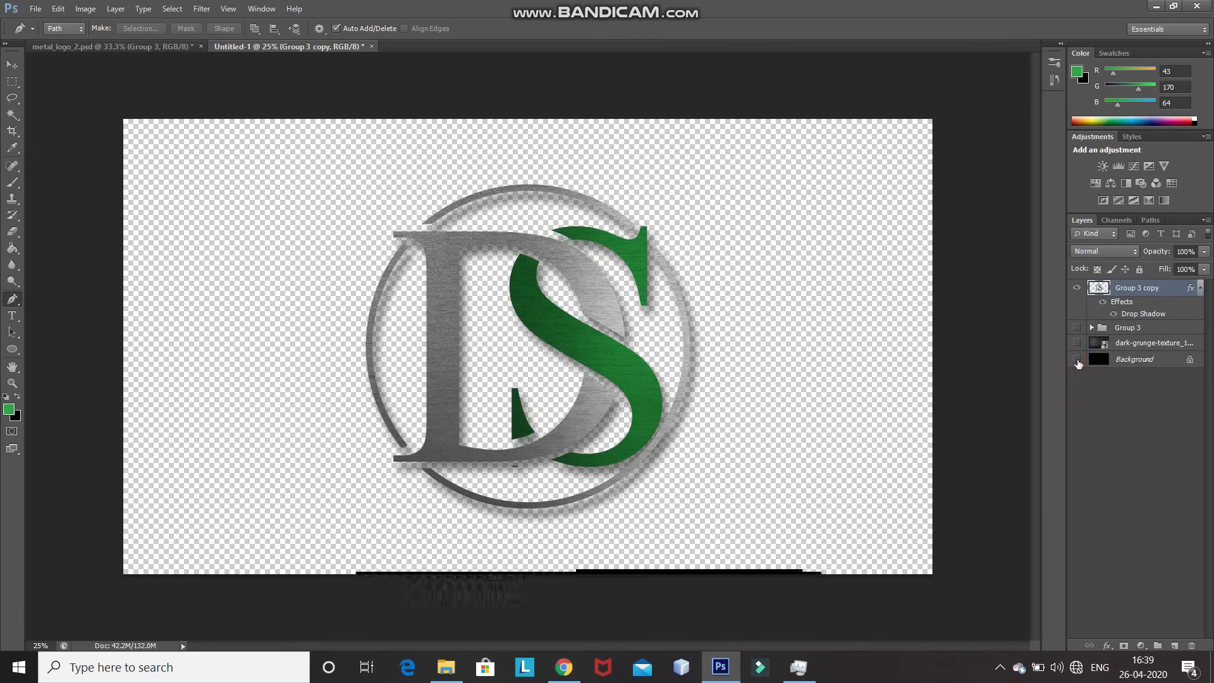
left_click(85, 8)
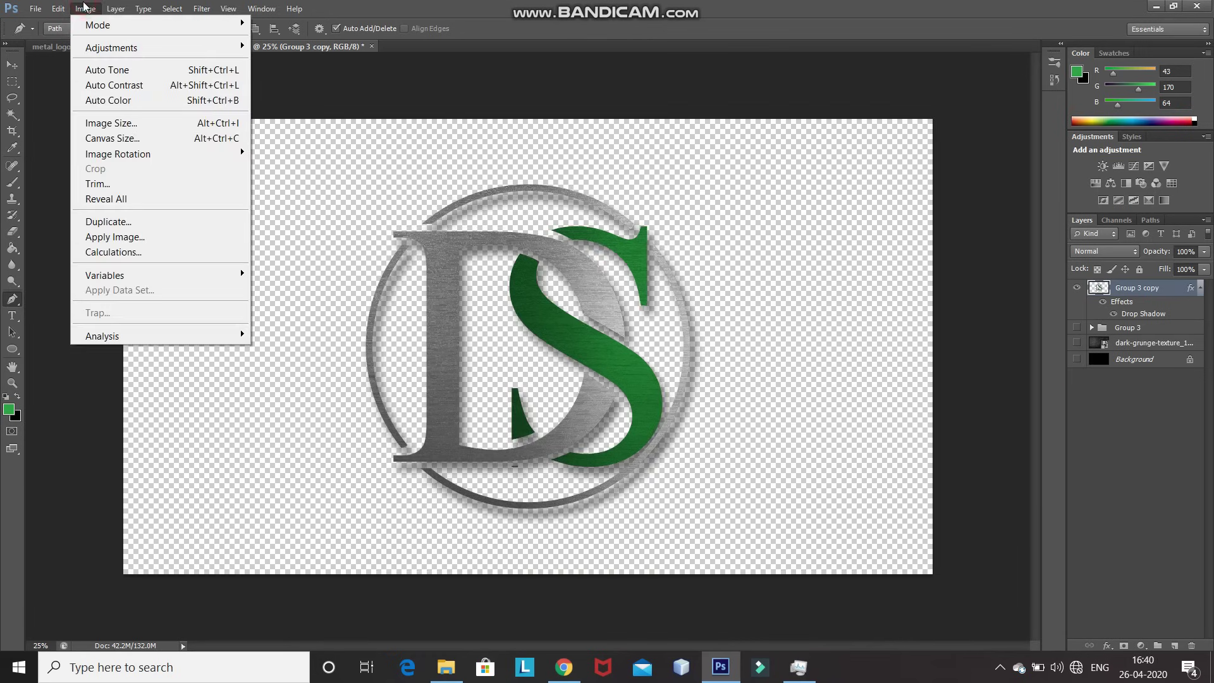
left_click(124, 183)
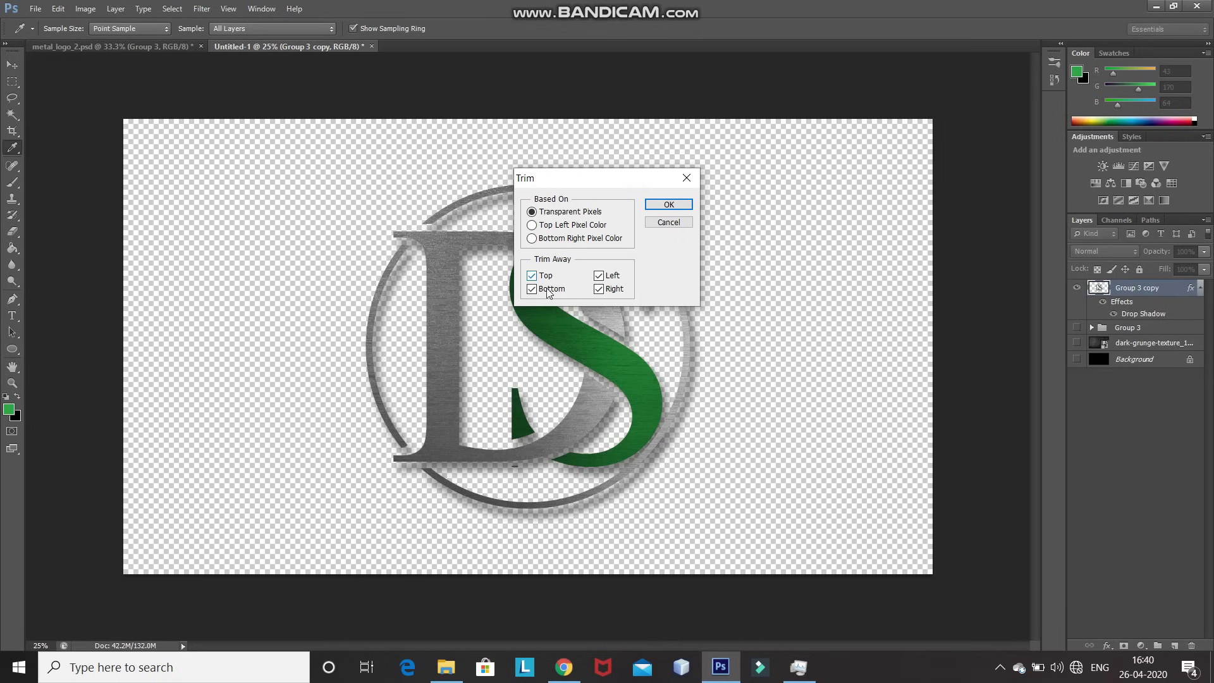
left_click(656, 209)
key("p")
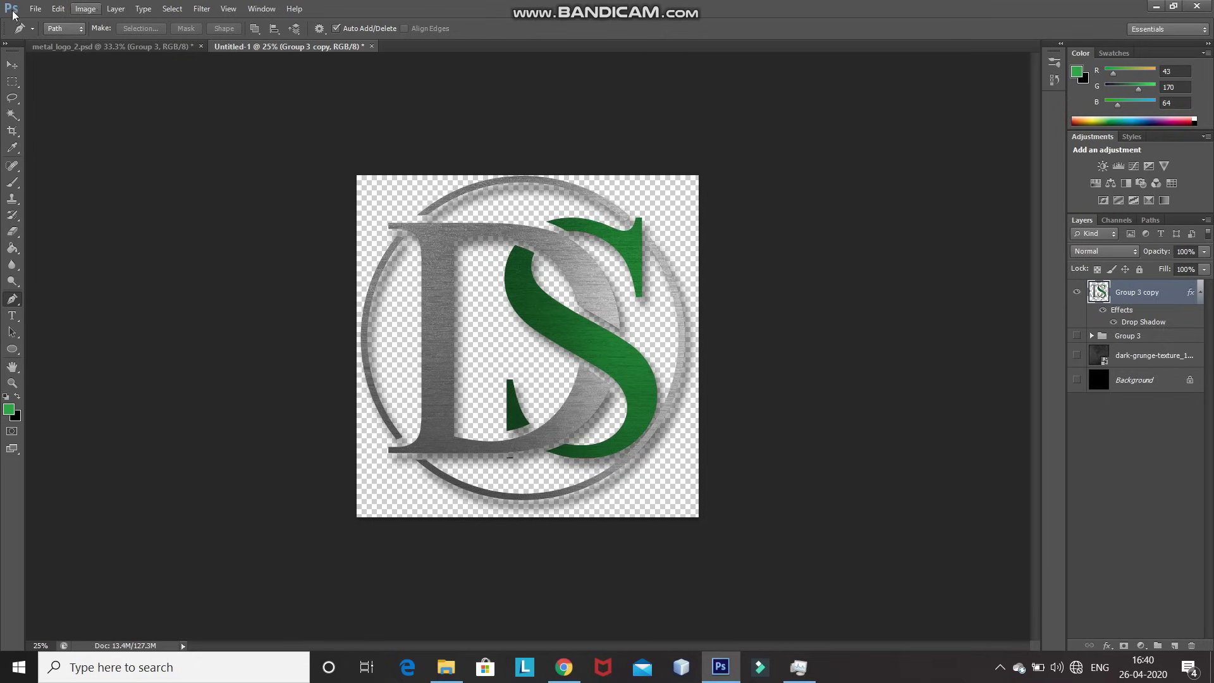
Step: Save the trimmed logo as the PNG metal_logo_2 in the Metal Logo folder, with Smallest / Slow compression and no interlacing
left_click(35, 9)
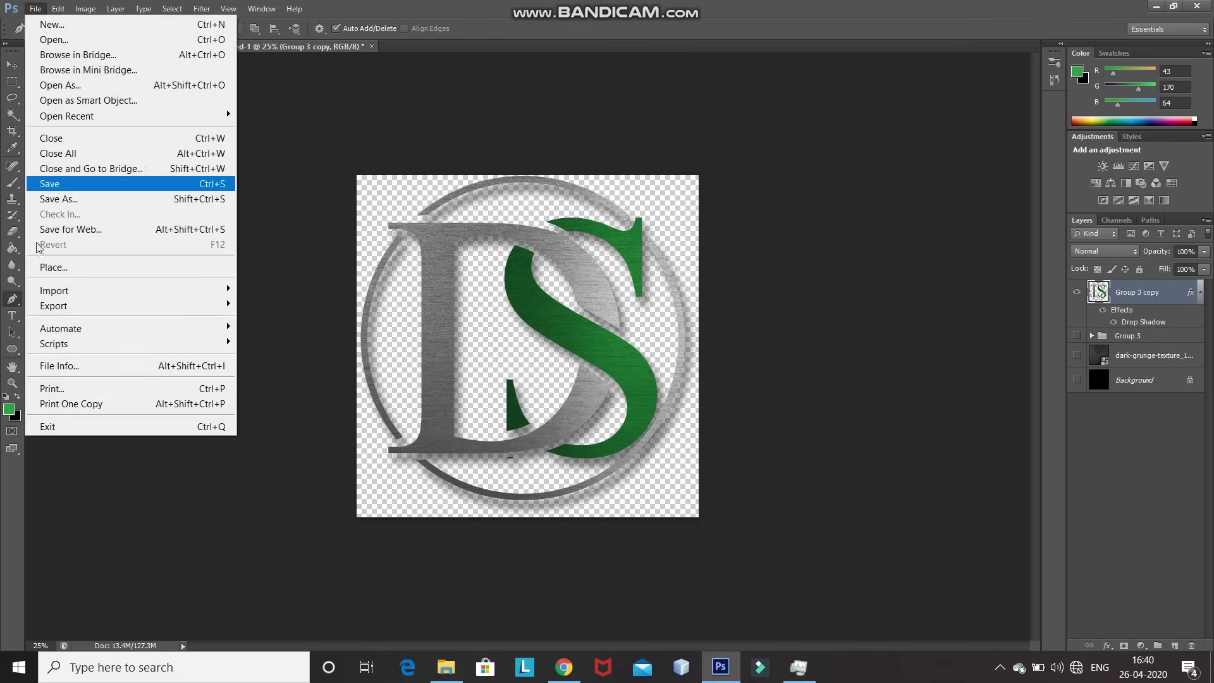
left_click(44, 199)
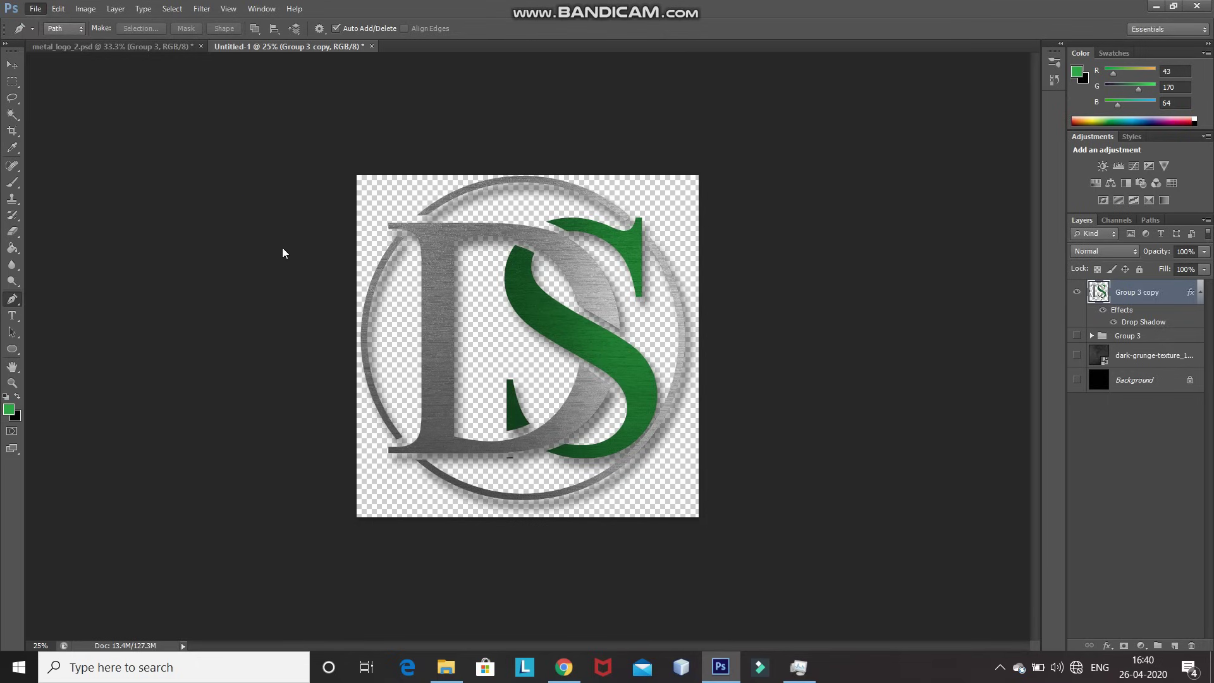
left_click(640, 177)
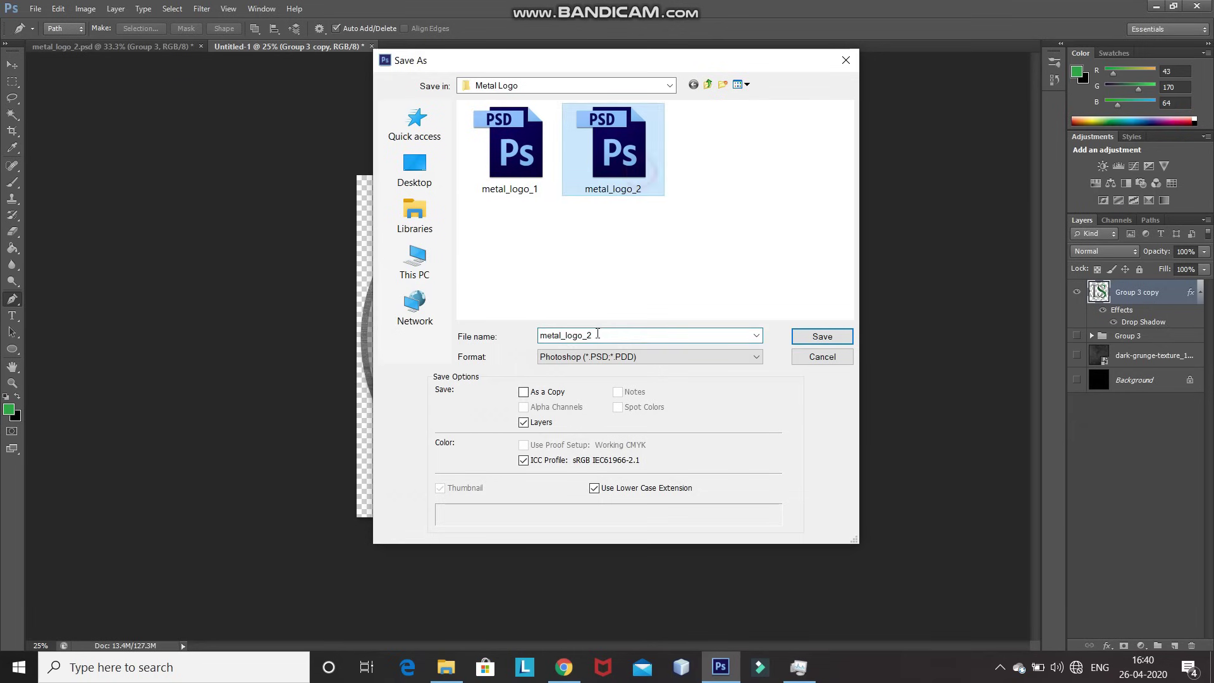
left_click(607, 356)
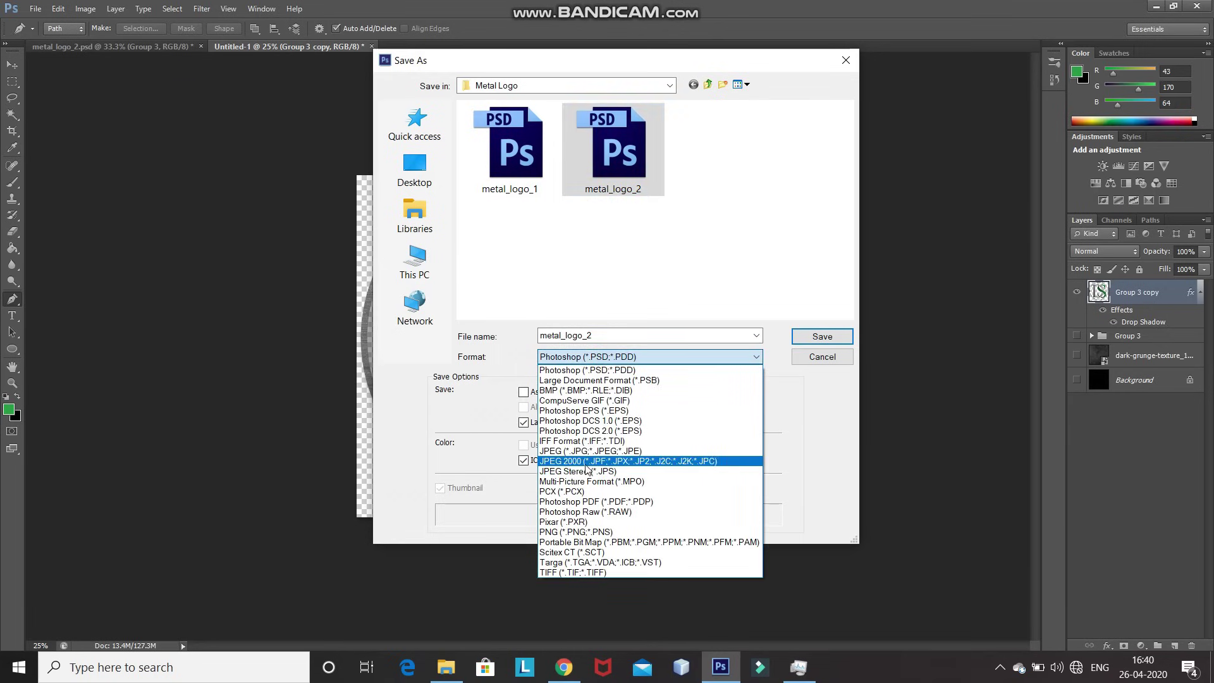
left_click(576, 532)
left_click(822, 336)
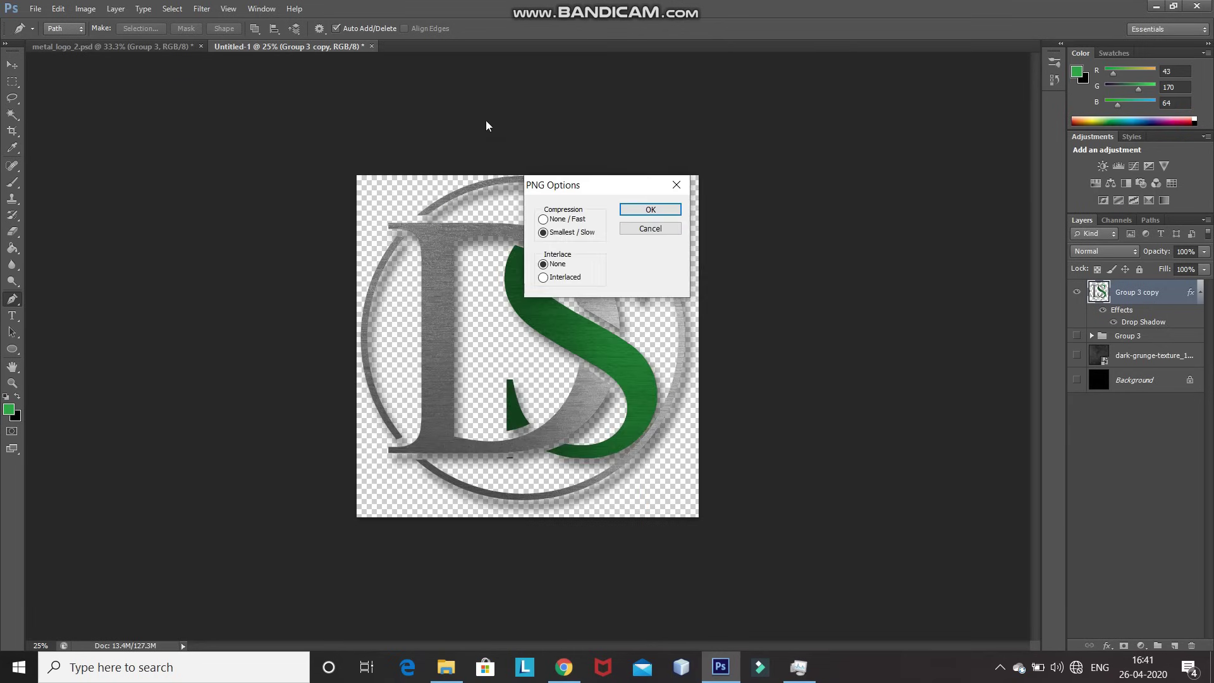
left_click(650, 210)
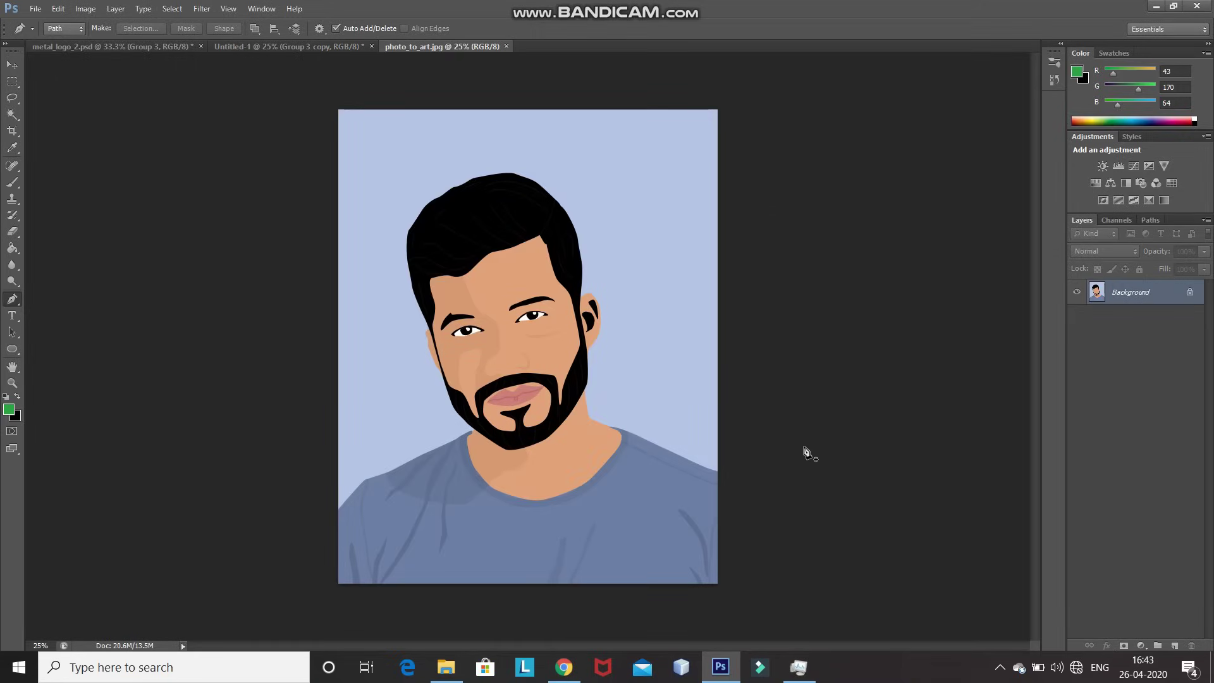
Step: Place the metal_logo_2 PNG from the Metal Logo folder into photo_to_art.jpg, enlarged in the portrait's upper-right corner
left_click(35, 9)
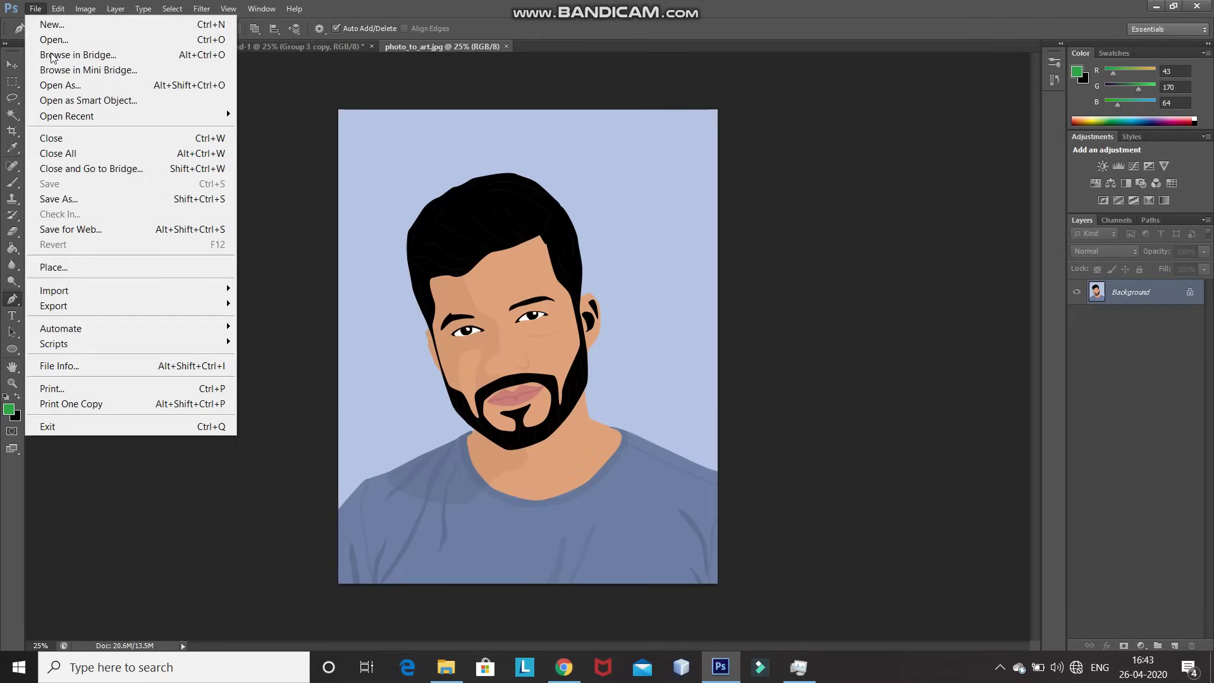
left_click(90, 268)
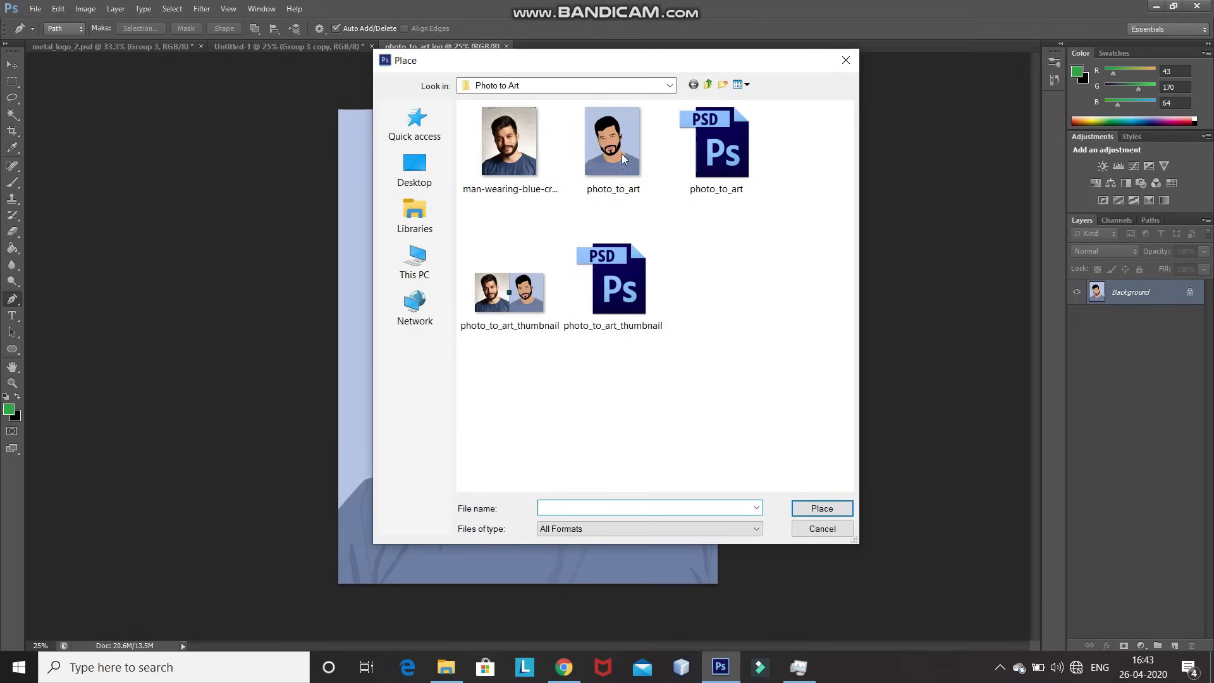
left_click(709, 84)
double_click(506, 383)
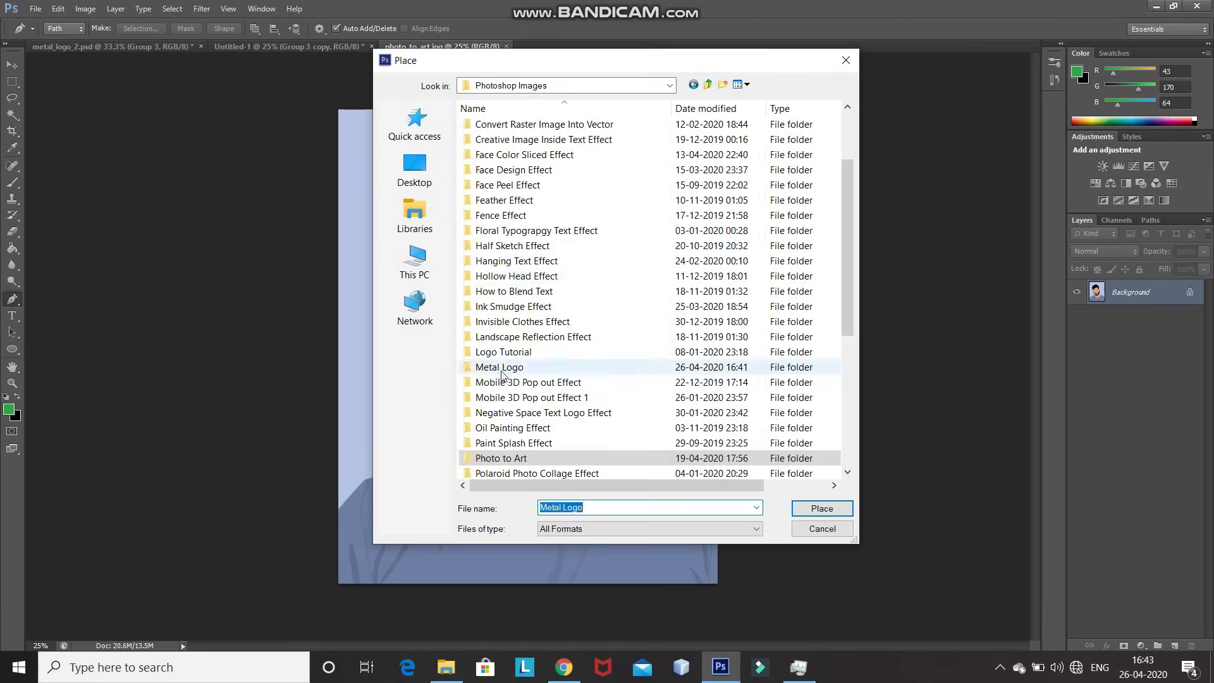
left_click(690, 285)
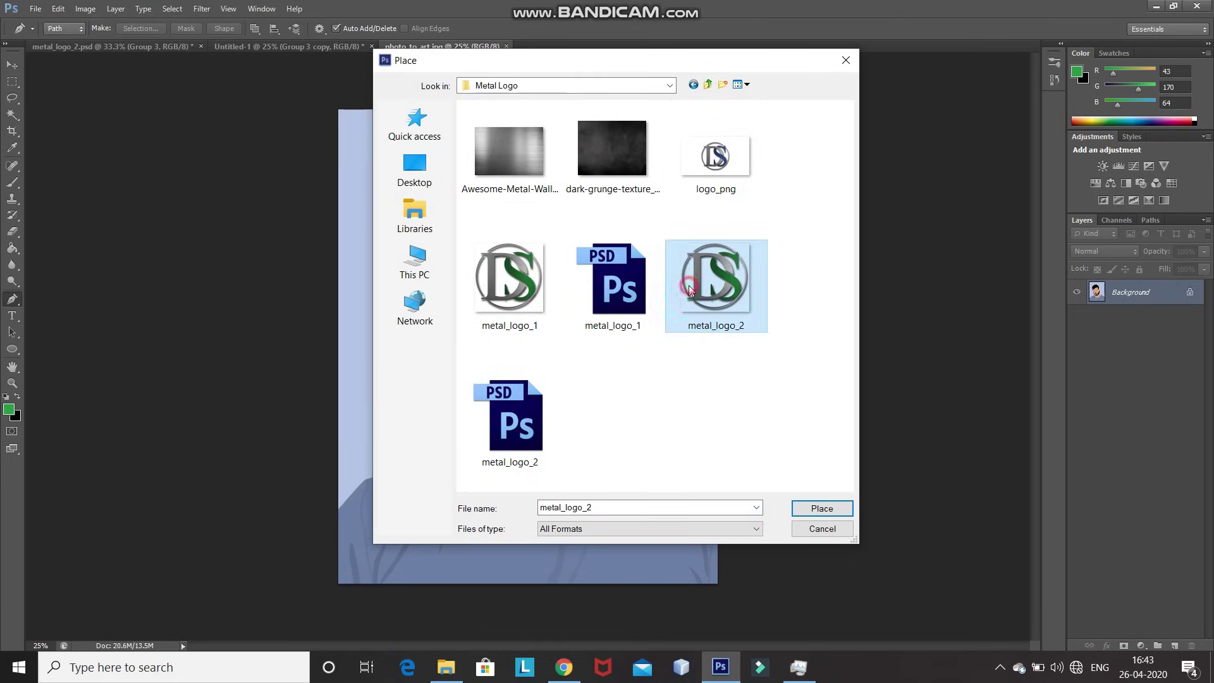
left_click(806, 506)
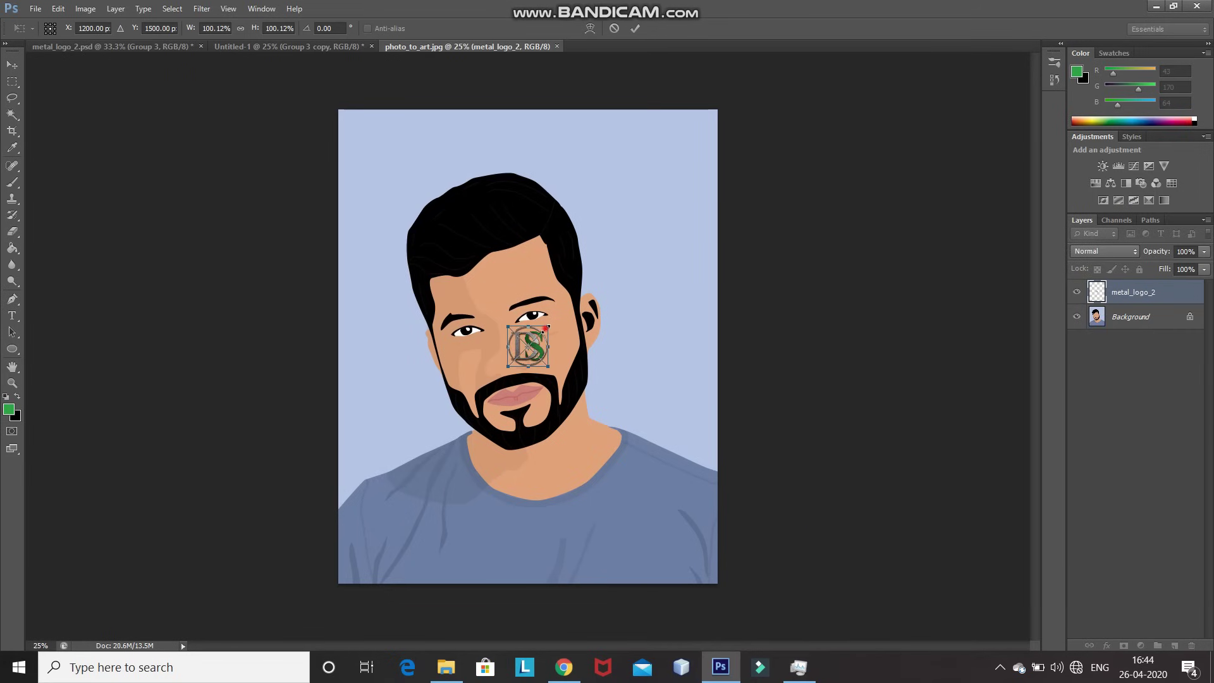
left_click_drag(548, 327, 662, 160)
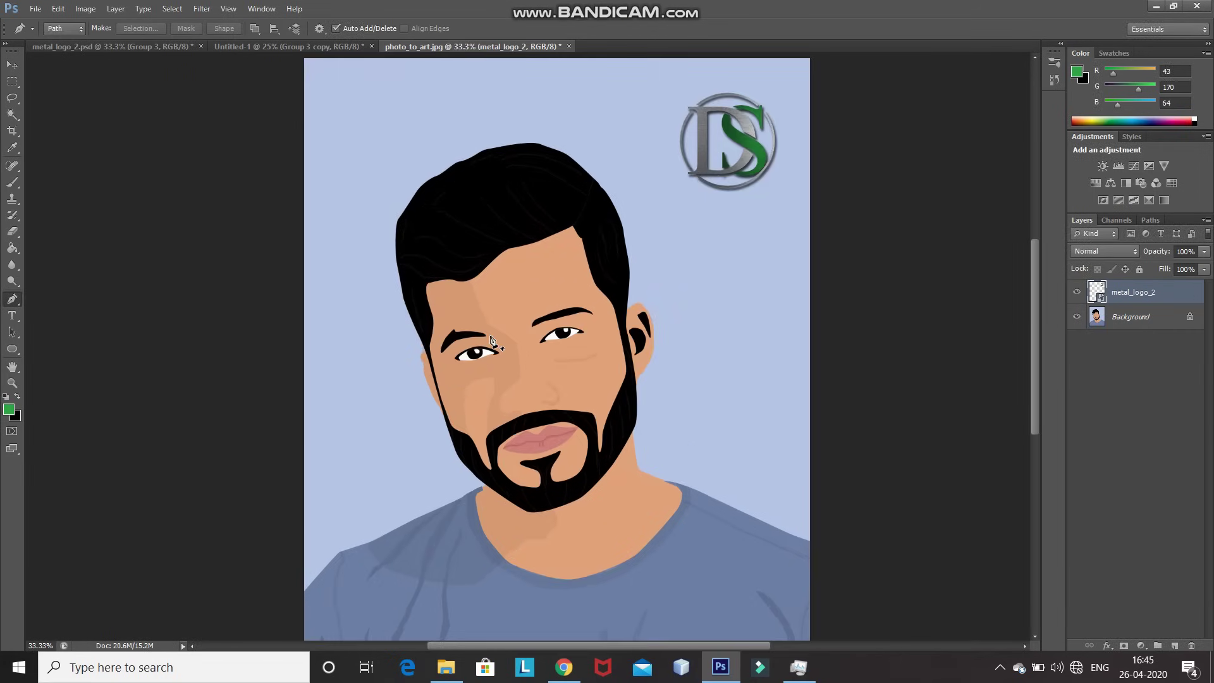